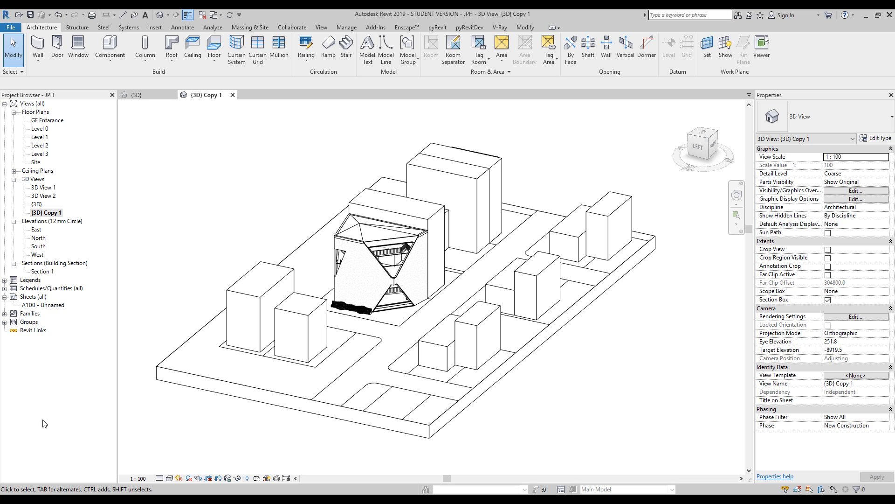
# - Assign the <None> view template to the {3D} Copy 1 view
pyautogui.moveTo(554, 396); pyautogui.dragTo(573, 399, button='middle')
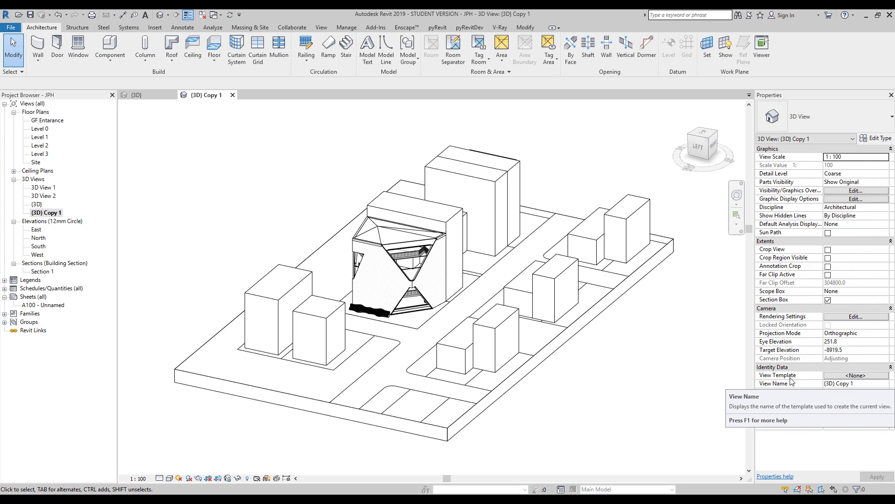
pyautogui.click(865, 376)
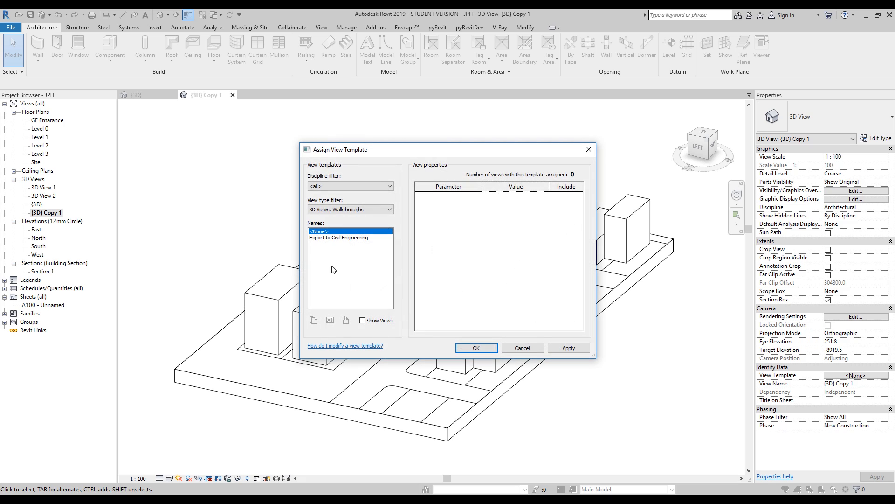
pyautogui.doubleClick(327, 232)
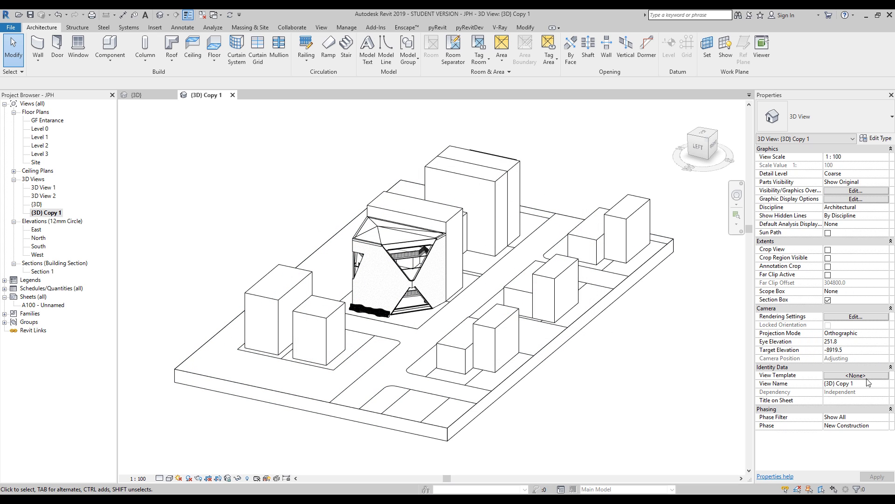
pyautogui.moveTo(610, 394); pyautogui.dragTo(598, 404, button='middle')
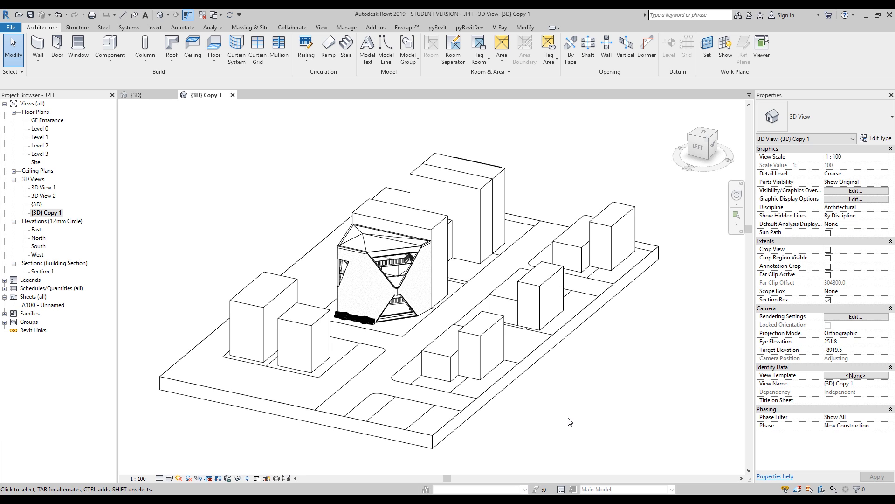
pyautogui.moveTo(573, 423); pyautogui.dragTo(573, 430, button='middle')
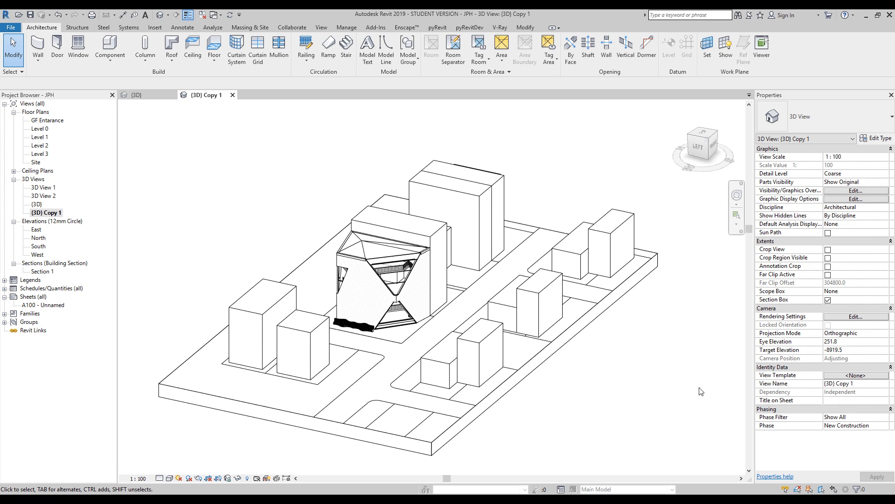
# - Turn on cast shadows and ambient shadows in the view's graphic display options and apply them to the model
pyautogui.click(170, 478)
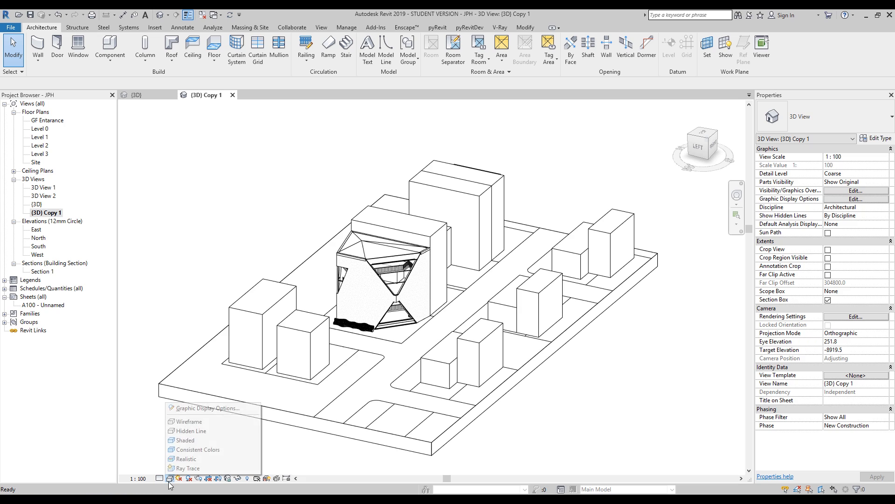
pyautogui.click(212, 408)
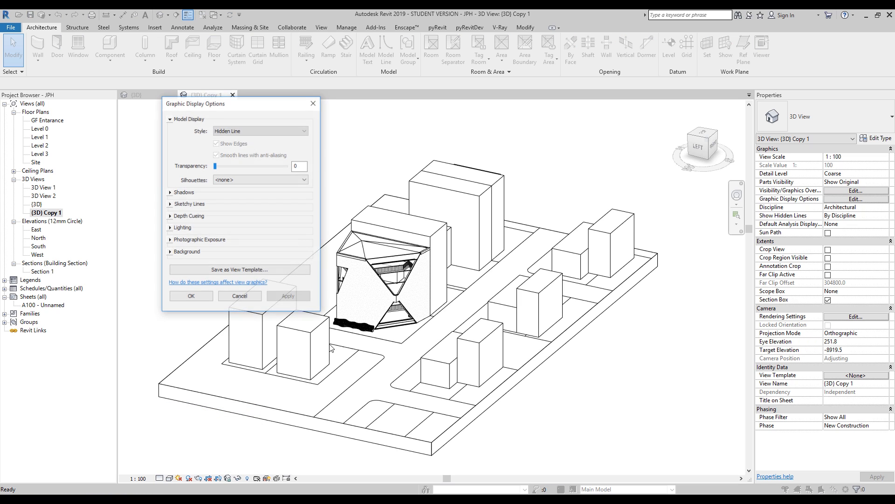
pyautogui.moveTo(236, 107); pyautogui.dragTo(173, 77)
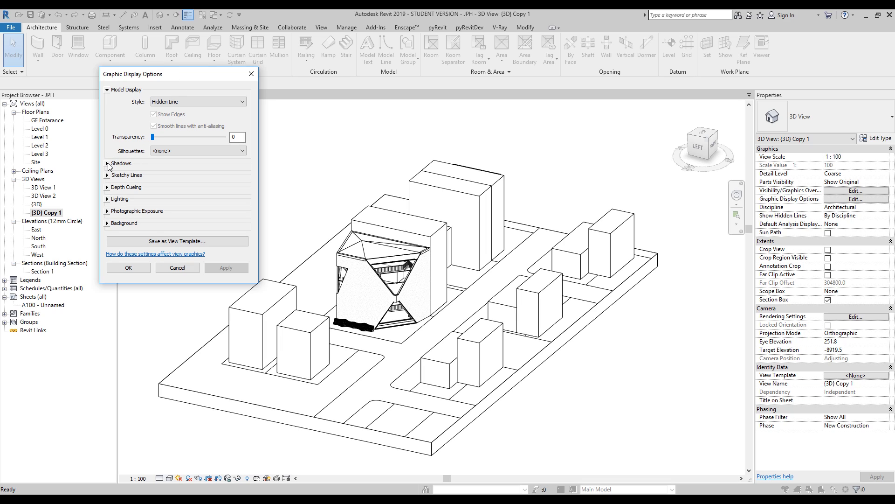
pyautogui.click(108, 164)
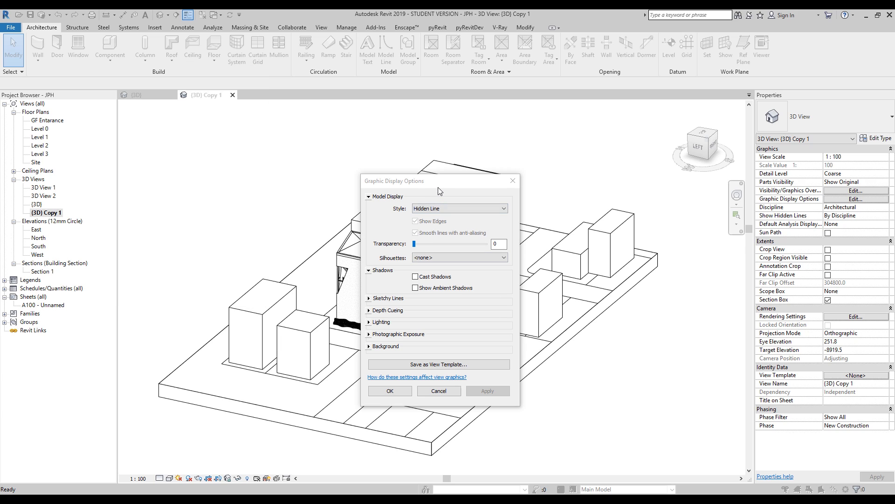
pyautogui.moveTo(438, 188); pyautogui.dragTo(393, 173)
pyautogui.click(371, 262)
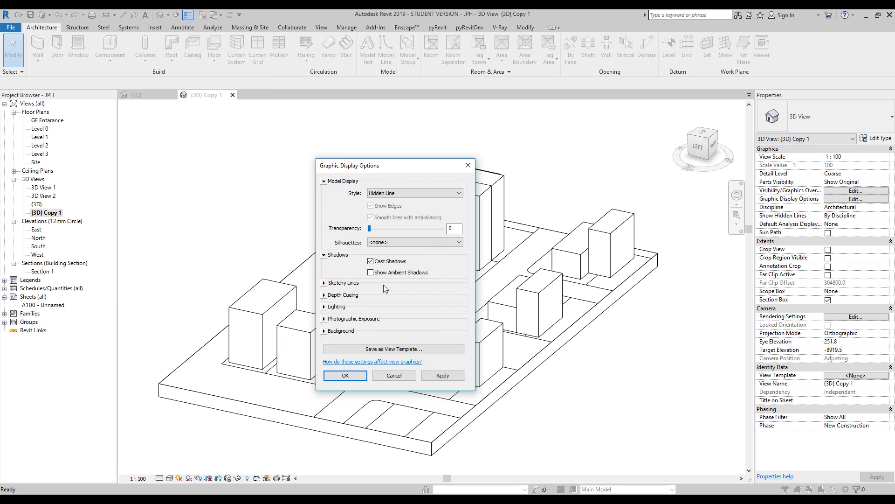
pyautogui.click(371, 272)
pyautogui.moveTo(397, 168); pyautogui.dragTo(166, 98)
pyautogui.click(140, 190)
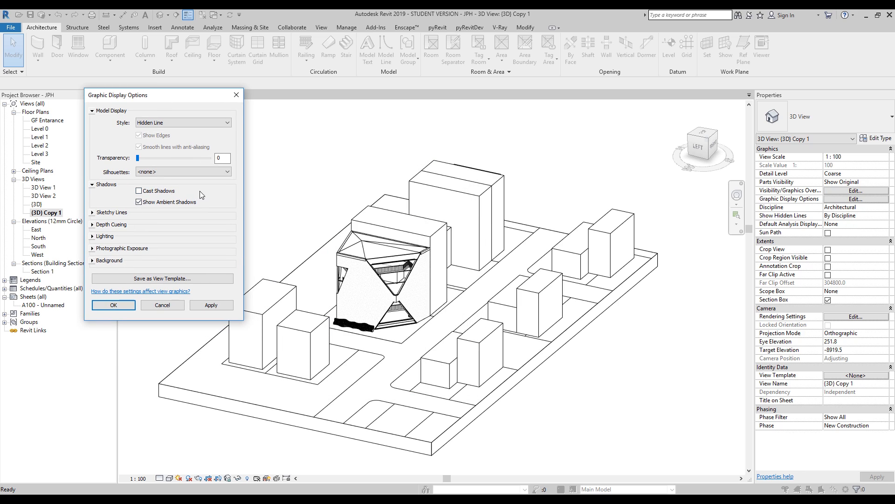
pyautogui.click(211, 305)
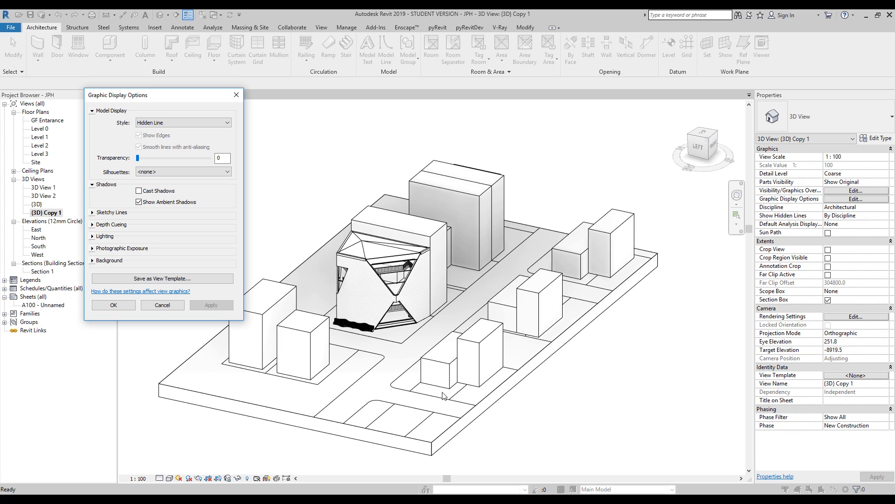
pyautogui.click(147, 192)
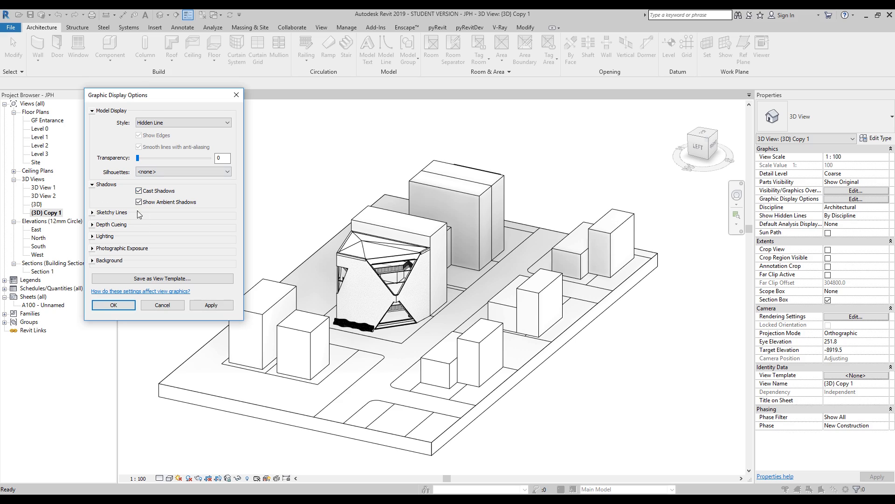
pyautogui.click(211, 305)
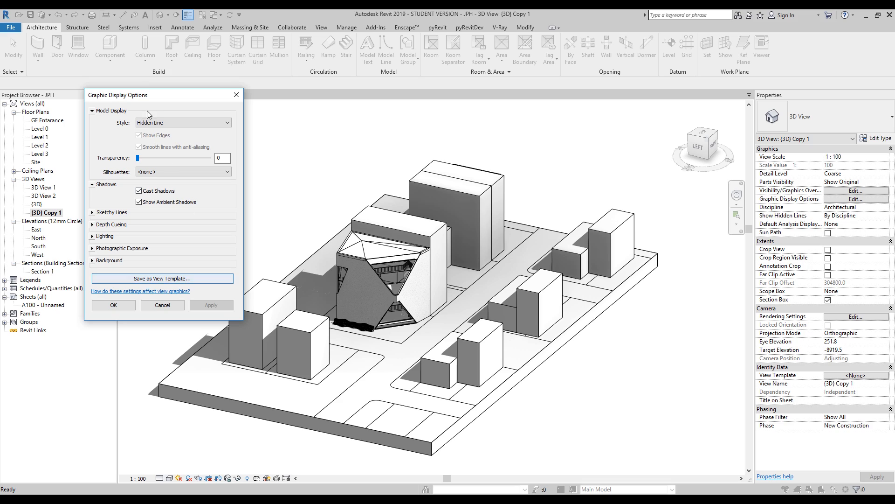
# - Try the Shaded display style with edges off and on, and return the view to the Hidden Line style
pyautogui.click(172, 123)
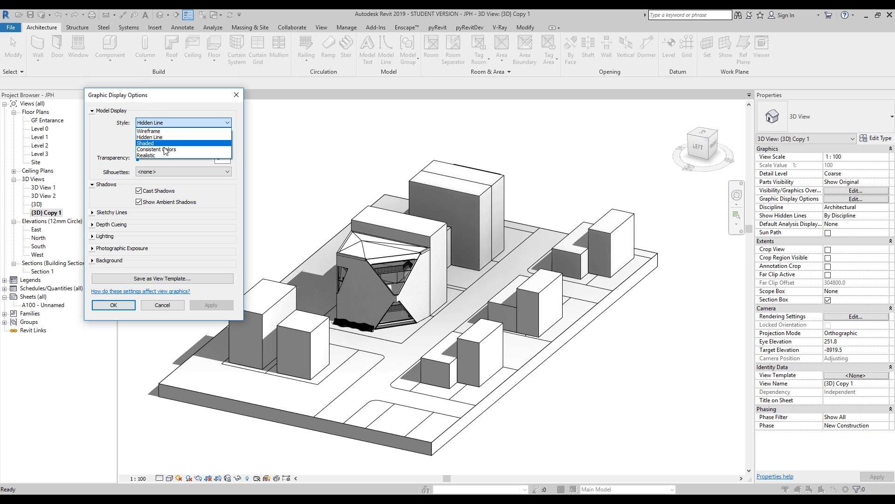
pyautogui.click(169, 143)
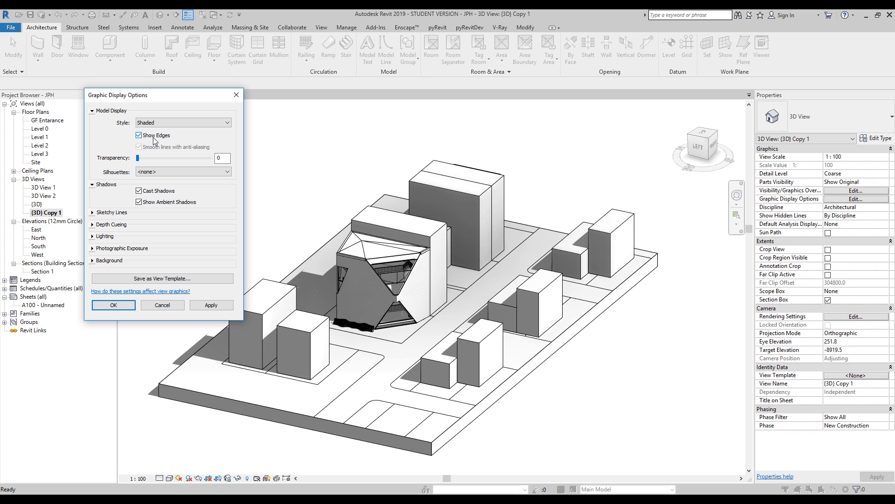
pyautogui.click(154, 140)
pyautogui.click(221, 306)
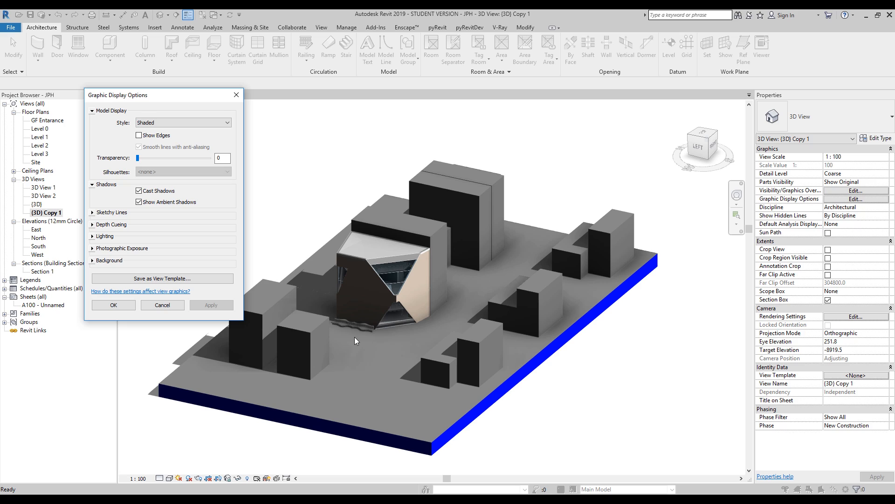
pyautogui.click(161, 136)
pyautogui.click(217, 306)
pyautogui.click(162, 122)
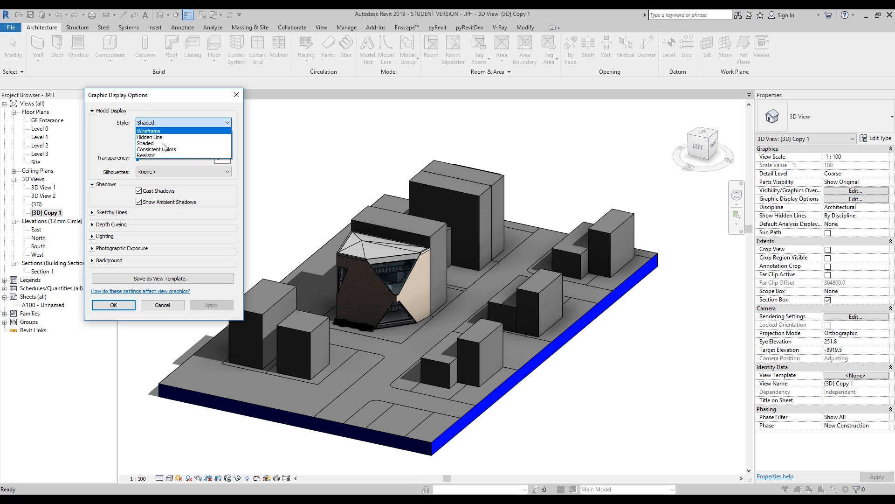
pyautogui.click(163, 138)
pyautogui.click(206, 307)
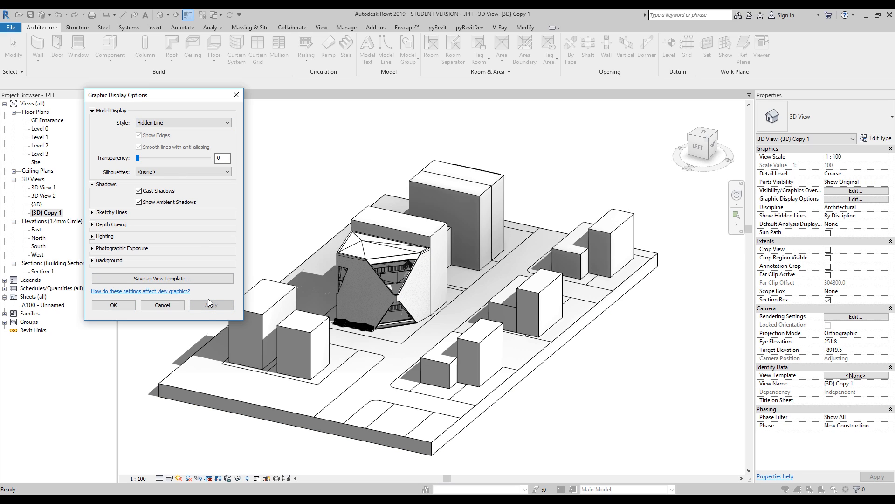
# - Set the view's lighting to sun 80, ambient light 77 and shadows 20, and apply it
pyautogui.click(92, 237)
pyautogui.moveTo(161, 292); pyautogui.dragTo(194, 291)
pyautogui.click(214, 388)
pyautogui.moveTo(138, 305); pyautogui.dragTo(155, 320)
pyautogui.click(211, 389)
pyautogui.click(211, 388)
pyautogui.click(171, 320)
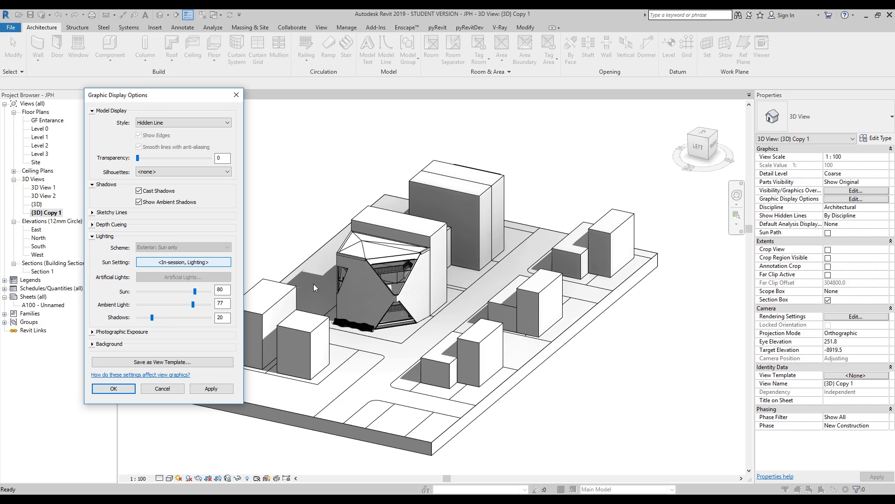
pyautogui.click(222, 390)
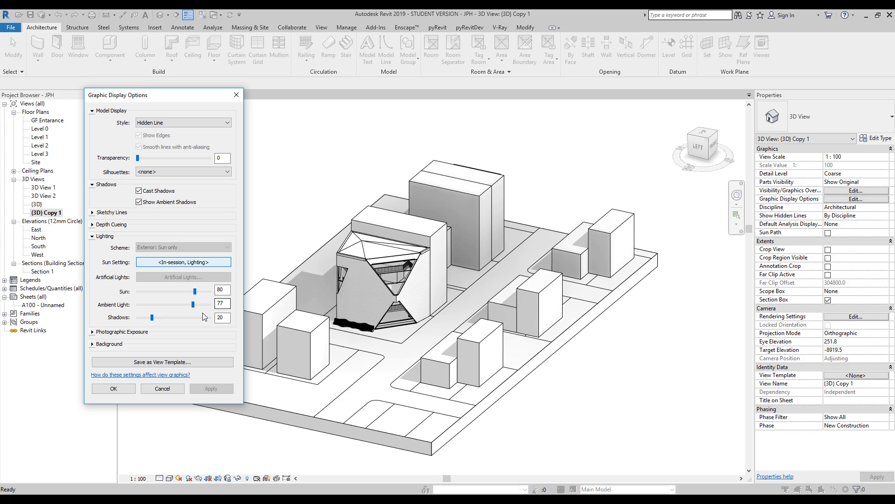
# - Keep the view background at None and accept the graphic display options
pyautogui.click(93, 344)
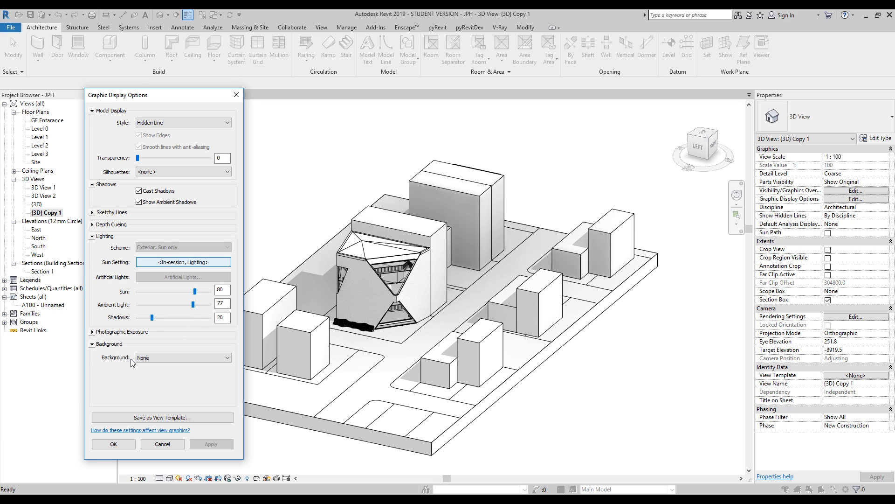
pyautogui.click(143, 357)
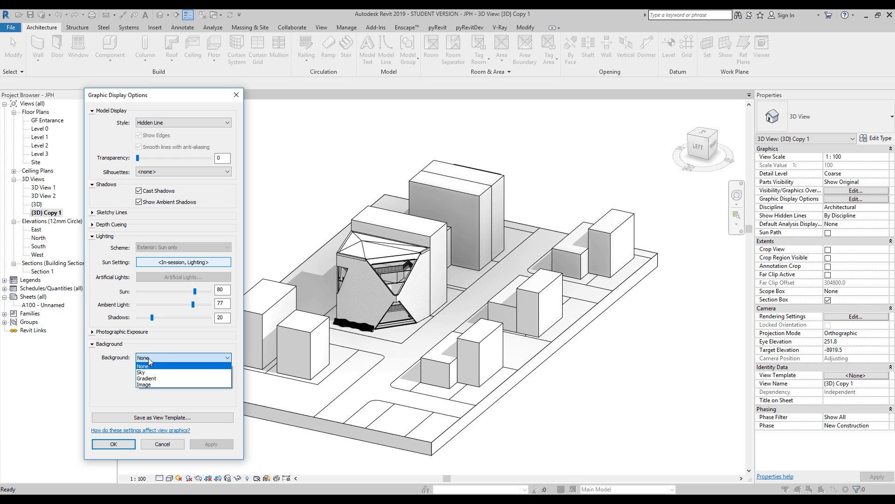
pyautogui.click(148, 357)
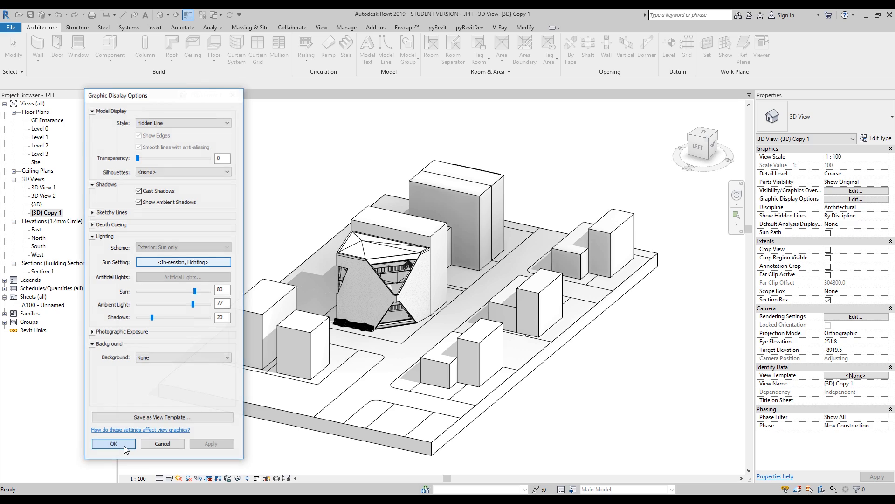
pyautogui.click(122, 447)
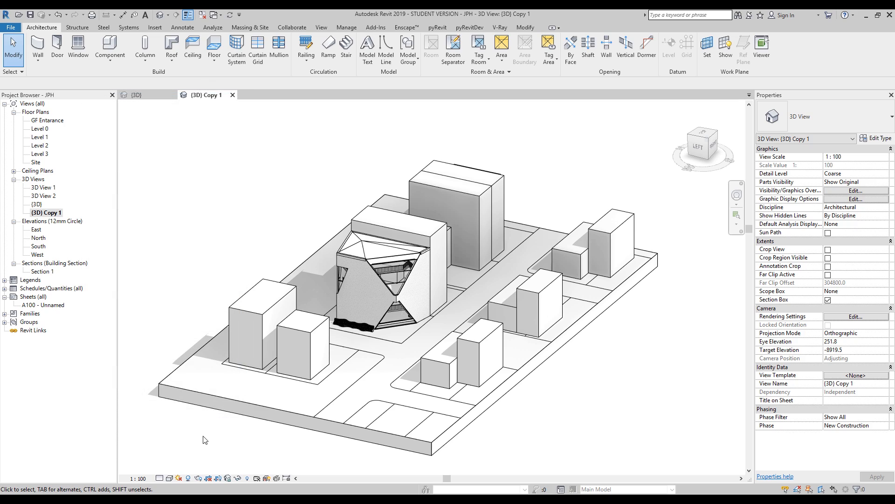
# - Set the view's detail level to Fine and keep its projection mode at Orthographic
pyautogui.click(160, 479)
pyautogui.click(171, 468)
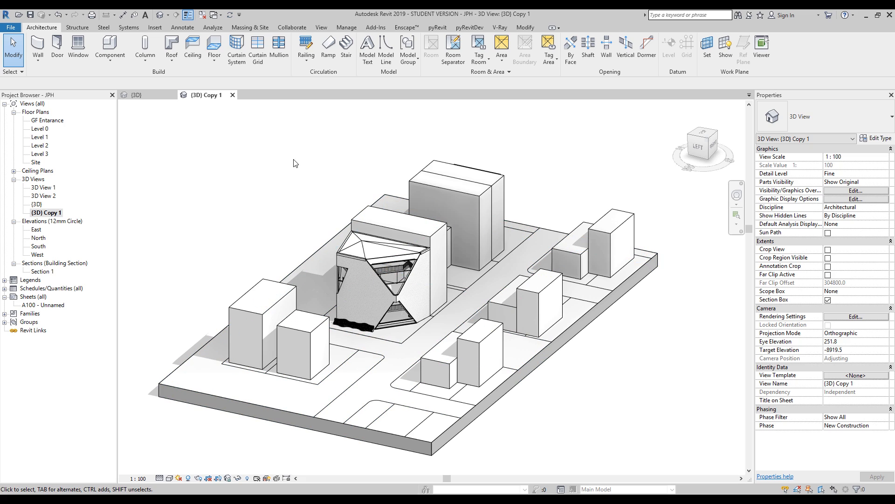
pyautogui.moveTo(371, 276); pyautogui.dragTo(390, 271, button='middle')
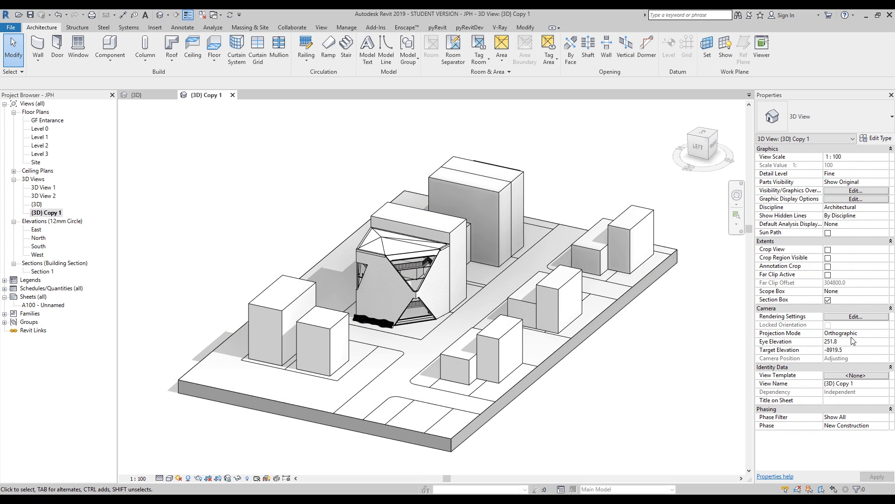
pyautogui.click(885, 333)
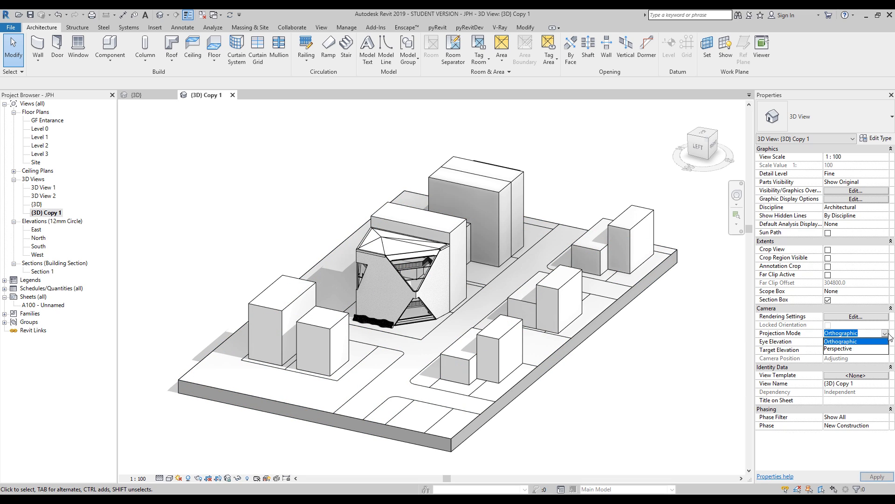
pyautogui.click(850, 342)
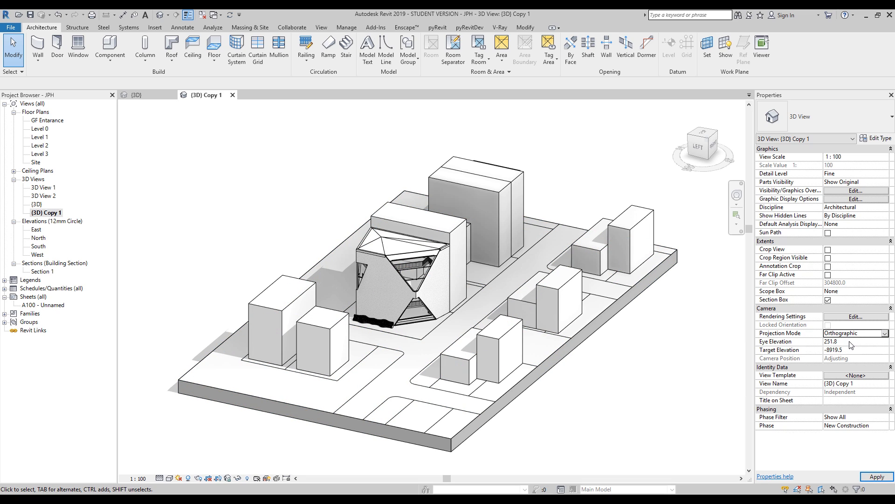
pyautogui.click(887, 334)
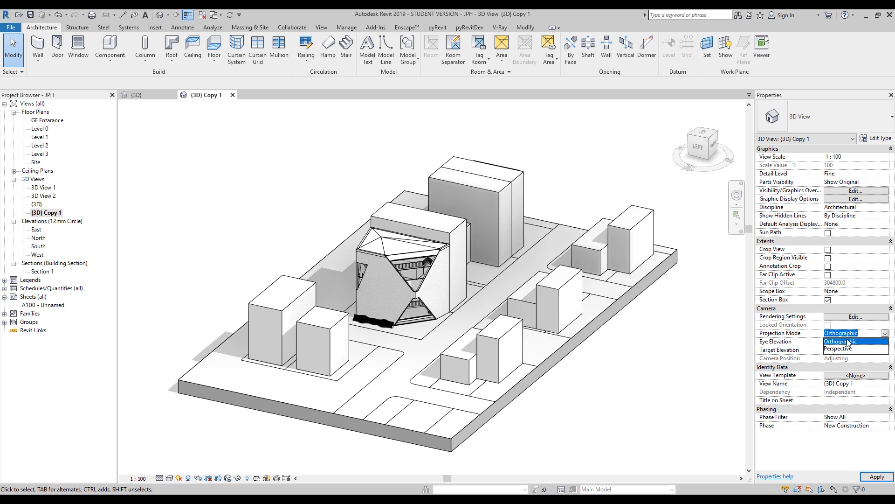
pyautogui.click(849, 342)
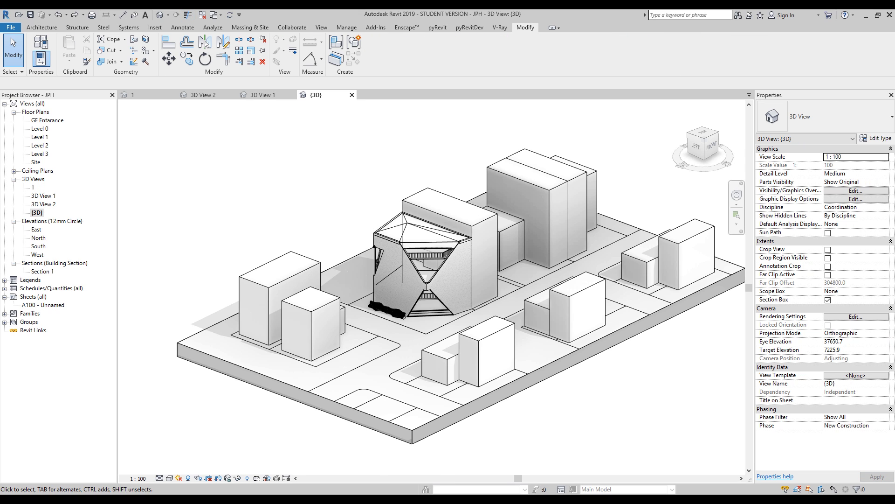
# - Set the projection line weight of the Wide Lines style to 10 in the project's line styles and accept it
pyautogui.moveTo(384, 166); pyautogui.dragTo(367, 170, button='middle')
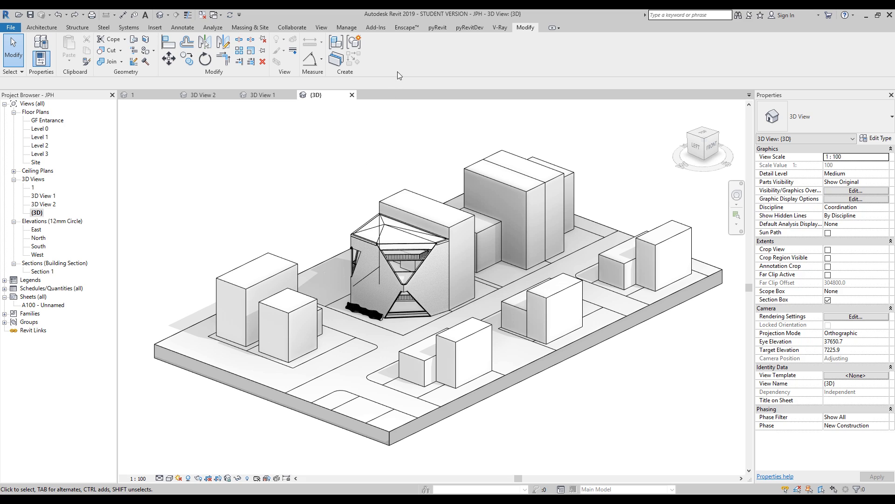
pyautogui.click(346, 28)
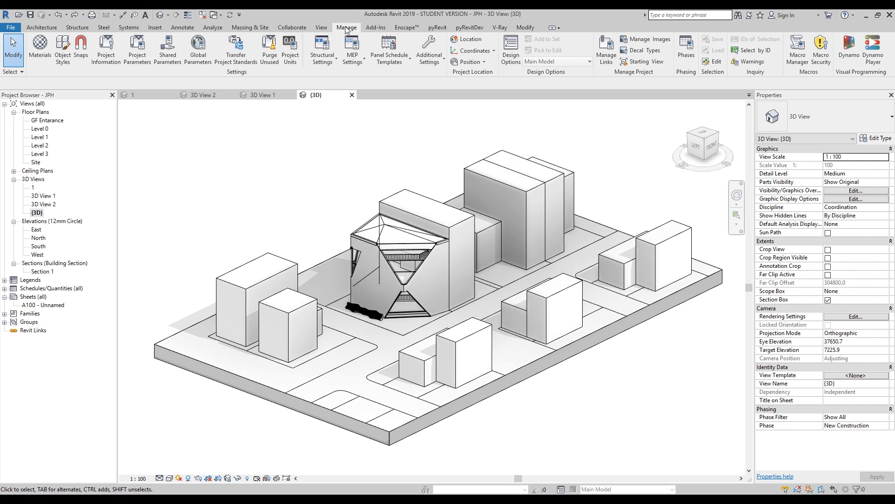
pyautogui.click(429, 52)
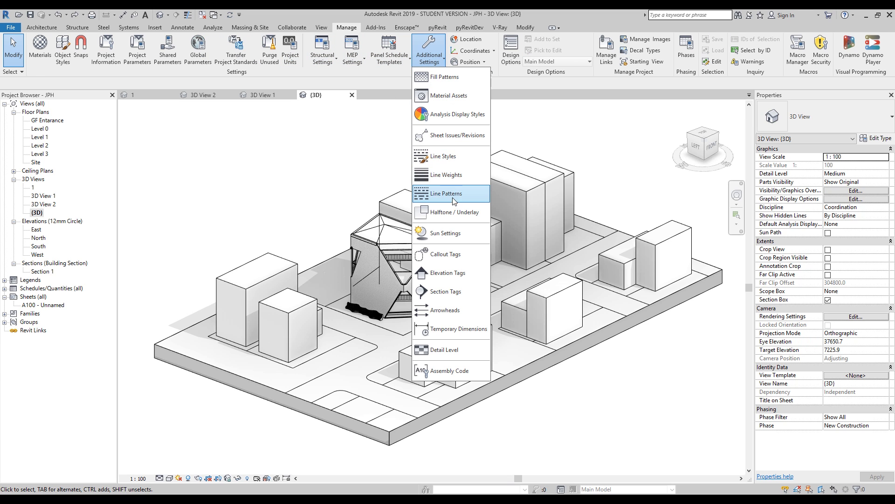
pyautogui.click(448, 175)
pyautogui.press('Escape')
pyautogui.click(429, 52)
pyautogui.click(443, 157)
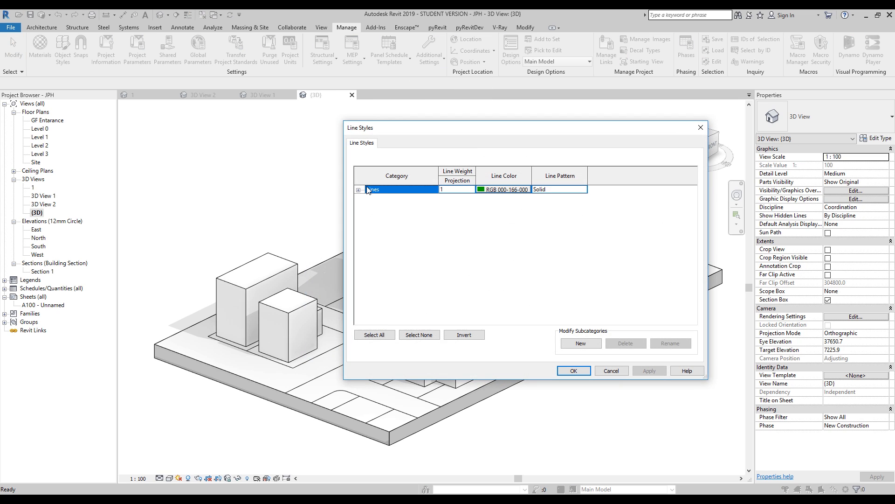
pyautogui.click(359, 190)
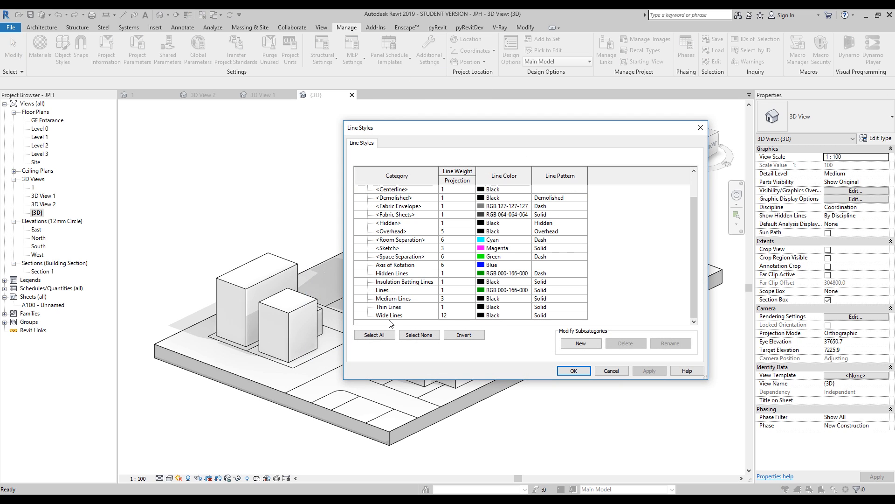
pyautogui.click(465, 317)
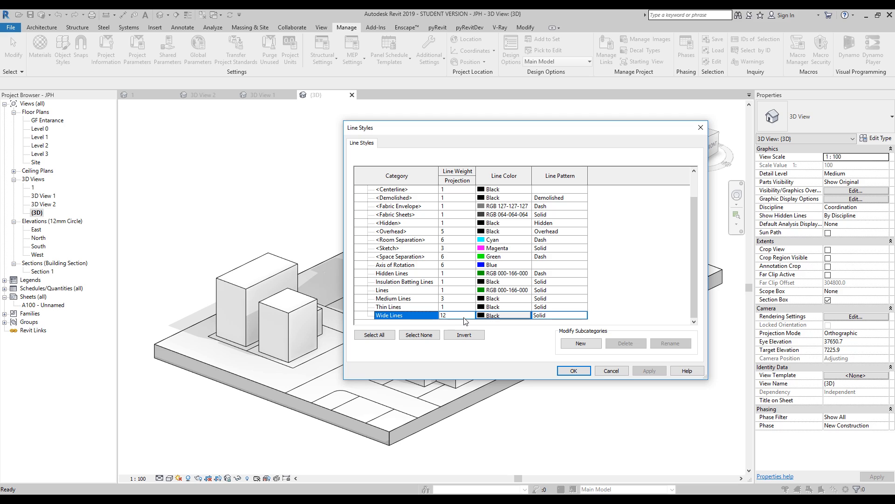
pyautogui.click(464, 317)
pyautogui.write('10')
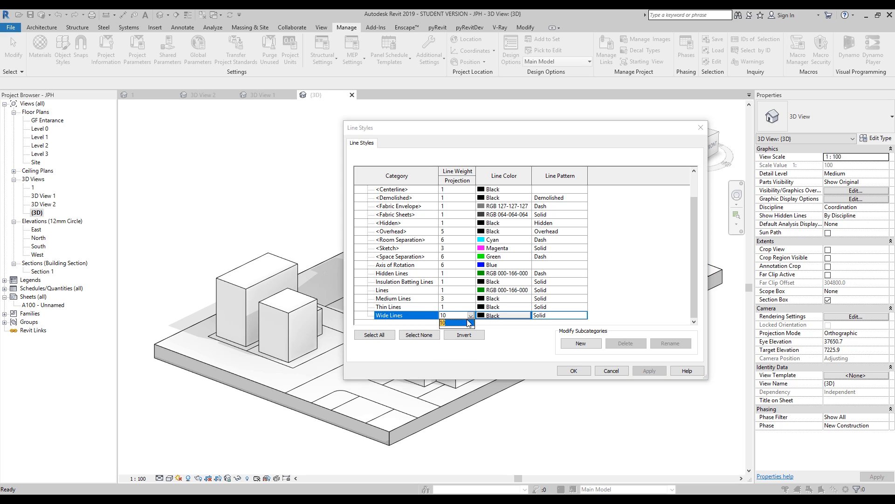
pyautogui.click(498, 324)
pyautogui.click(568, 372)
# - Using Linework with the Wide Lines style, thicken the outer side and roof edges of the rear block in the site's left-hand building group
pyautogui.moveTo(386, 245); pyautogui.dragTo(412, 238, button='middle')
pyautogui.click(525, 27)
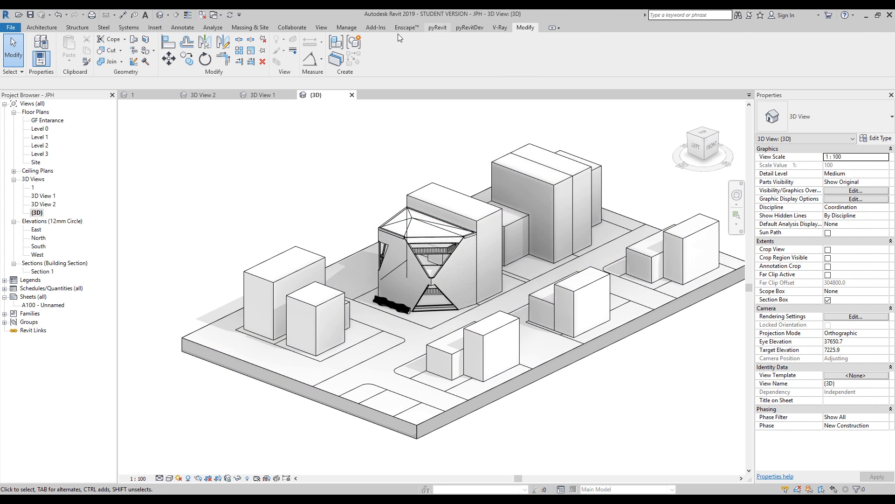
pyautogui.click(295, 54)
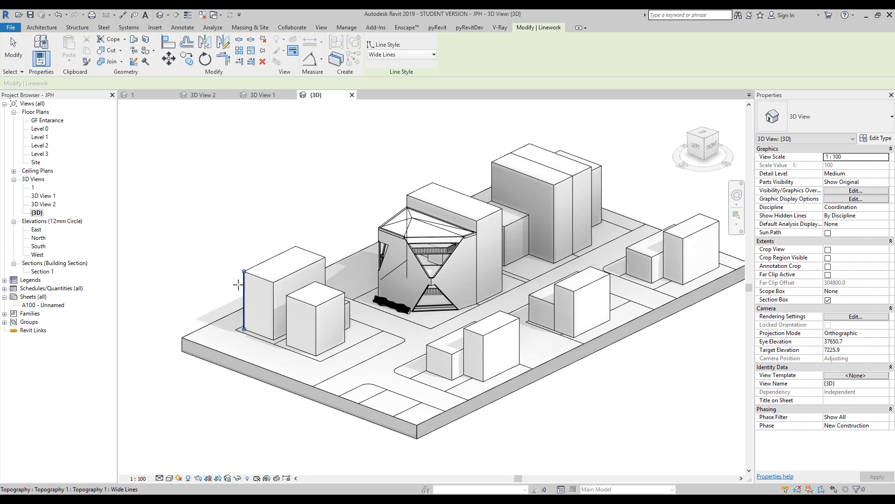
pyautogui.click(272, 256)
pyautogui.click(311, 252)
pyautogui.click(325, 276)
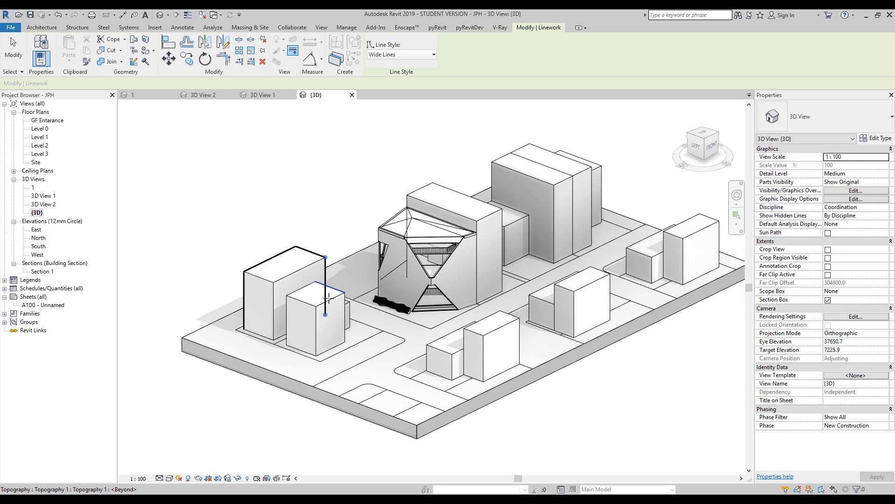
pyautogui.moveTo(326, 314); pyautogui.dragTo(325, 285)
# - Apply wide lines around the front block's silhouette and along the rear block's base, trimming segments where the front block overlaps them
pyautogui.click(335, 290)
pyautogui.moveTo(315, 281); pyautogui.dragTo(325, 285)
pyautogui.click(346, 311)
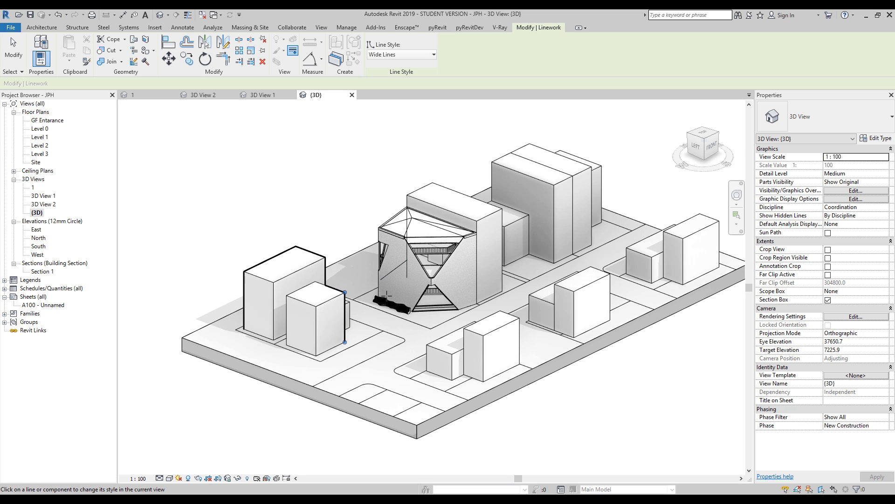
pyautogui.click(310, 287)
pyautogui.click(288, 309)
pyautogui.click(264, 336)
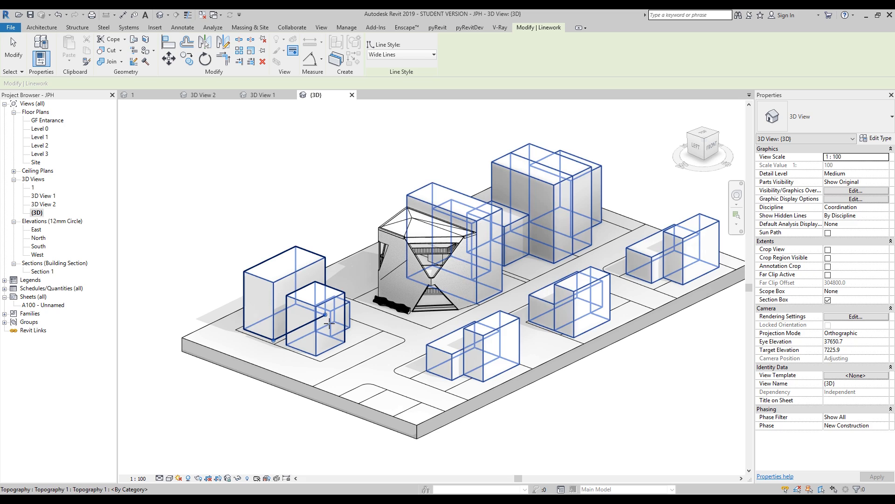
pyautogui.moveTo(325, 314); pyautogui.dragTo(287, 333)
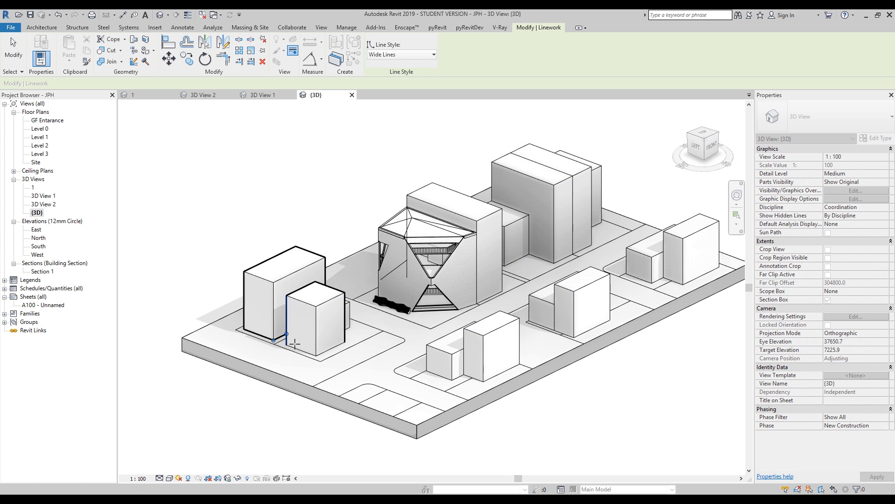
pyautogui.click(298, 350)
pyautogui.click(329, 350)
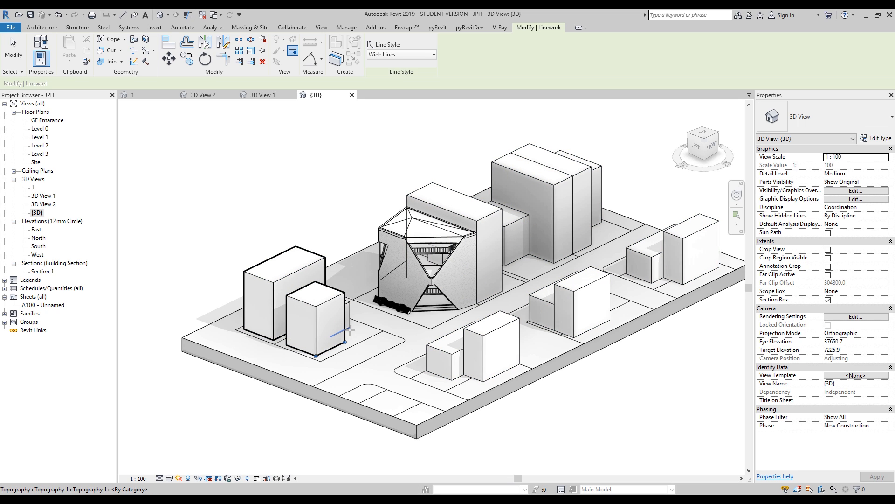
# - Apply wide lines to the outer edges of the small block behind the front block, trimming its roof segment at the front block's edge
pyautogui.click(347, 330)
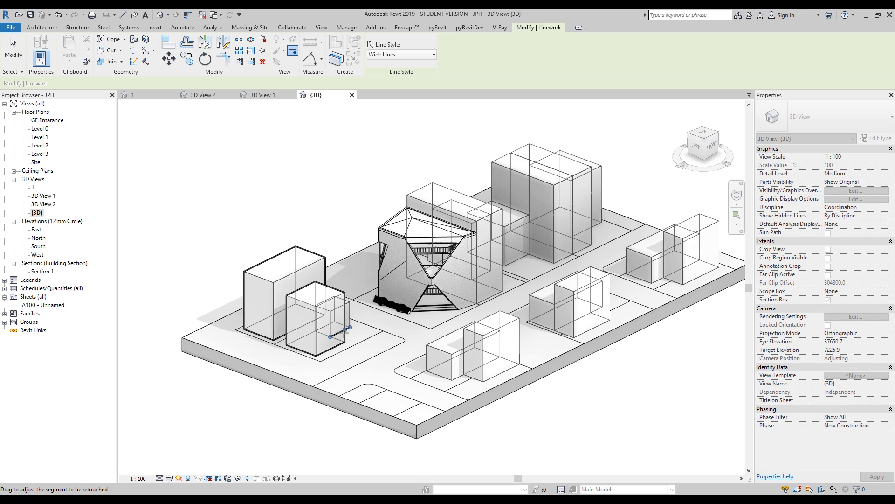
pyautogui.click(349, 318)
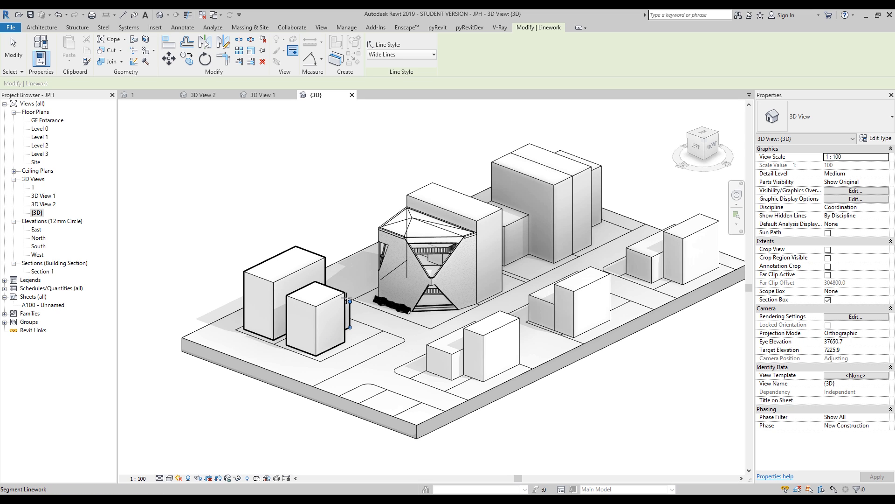
pyautogui.scroll(5, 348, 300)
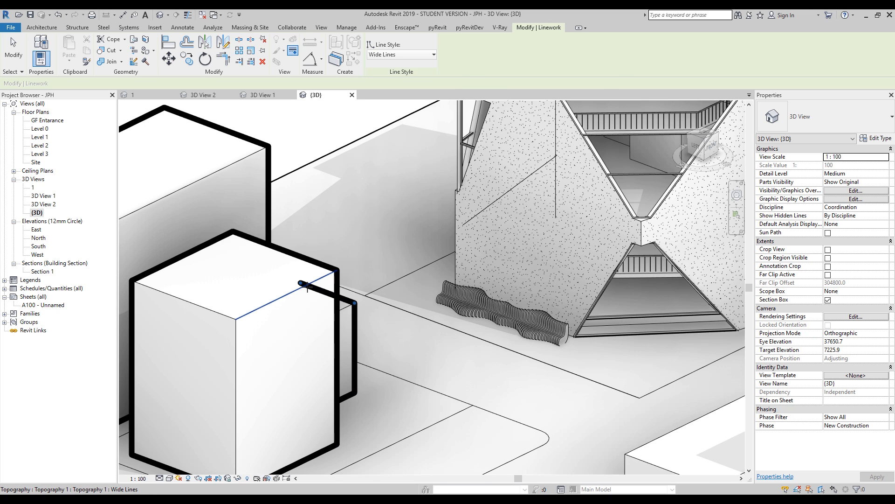
pyautogui.click(308, 282)
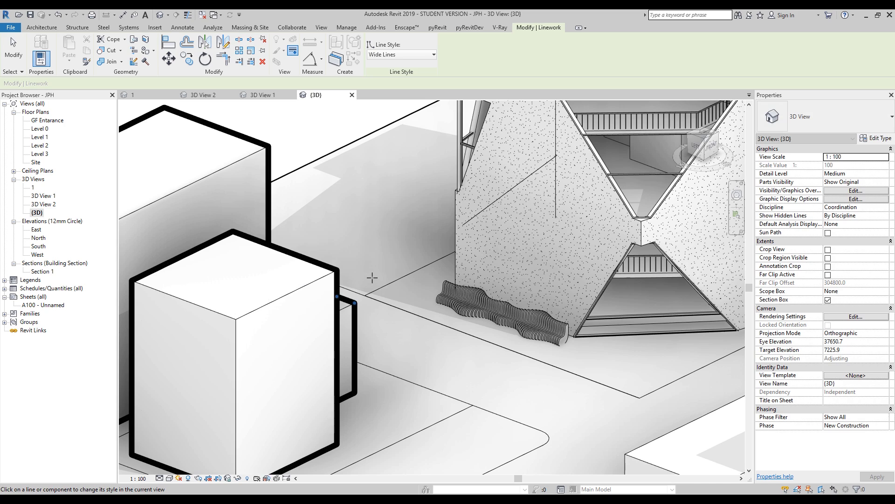
pyautogui.scroll(-5, 373, 277)
pyautogui.scroll(-3, 388, 266)
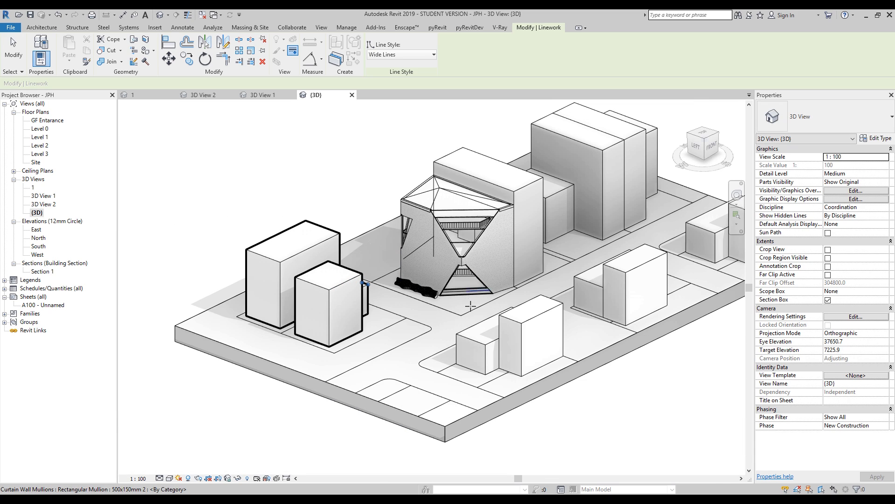
# - Apply wide lines around the silhouette of the nearest building pair along the front edge of the site
pyautogui.scroll(1, 480, 321)
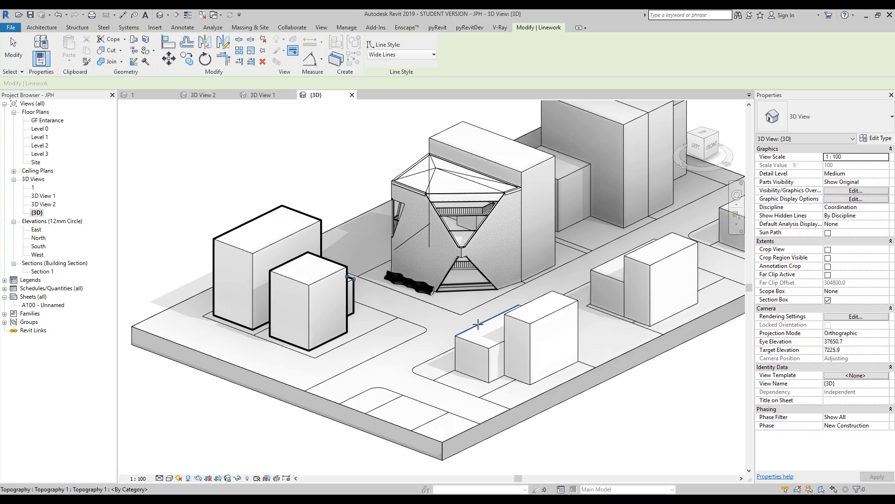
pyautogui.click(478, 324)
pyautogui.scroll(8, 536, 354)
pyautogui.scroll(-6, 643, 366)
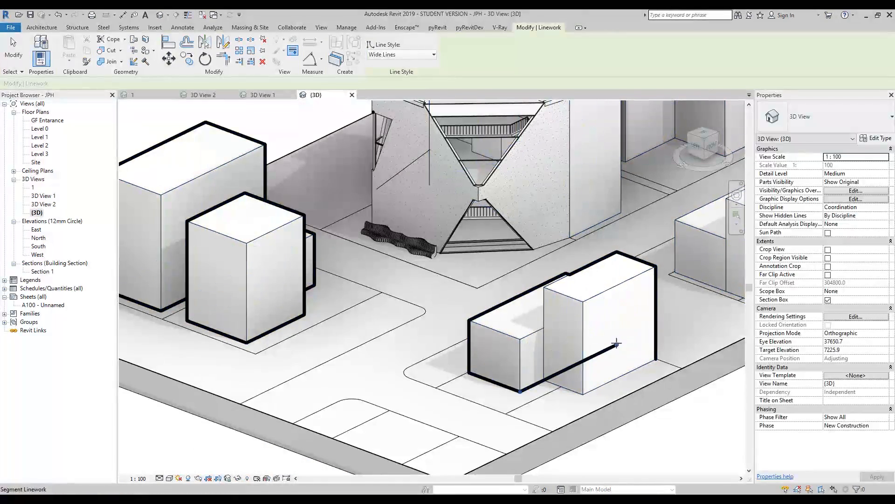
pyautogui.scroll(-5, 615, 345)
# - Outline the middle building pair along the front edge of the site with wide lines, trimming the overlapping segments
pyautogui.scroll(9, 474, 356)
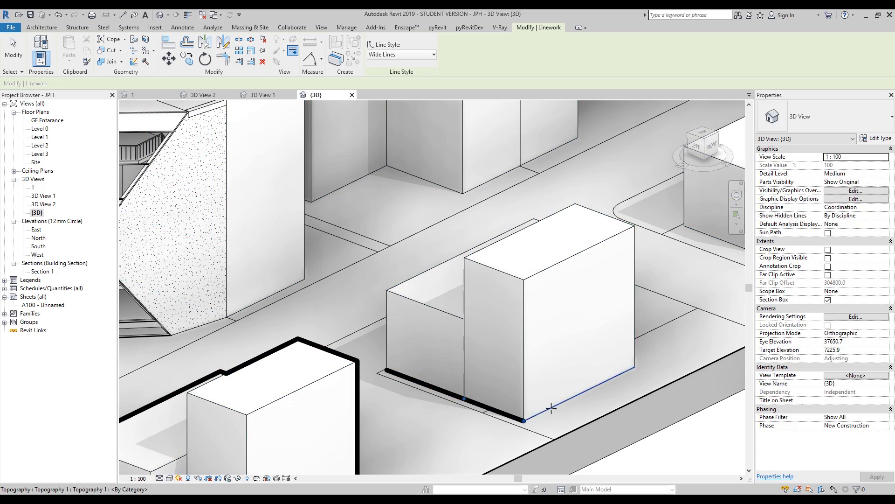
pyautogui.click(552, 408)
pyautogui.click(634, 318)
pyautogui.click(606, 215)
pyautogui.click(566, 208)
pyautogui.moveTo(465, 257); pyautogui.dragTo(539, 220)
pyautogui.scroll(3, 553, 183)
pyautogui.click(601, 277)
# - Outline the building pair at the right-hand corner of the site with wide lines, trimming the roof segment where the blocks meet
pyautogui.scroll(-6, 602, 277)
pyautogui.scroll(4, 513, 359)
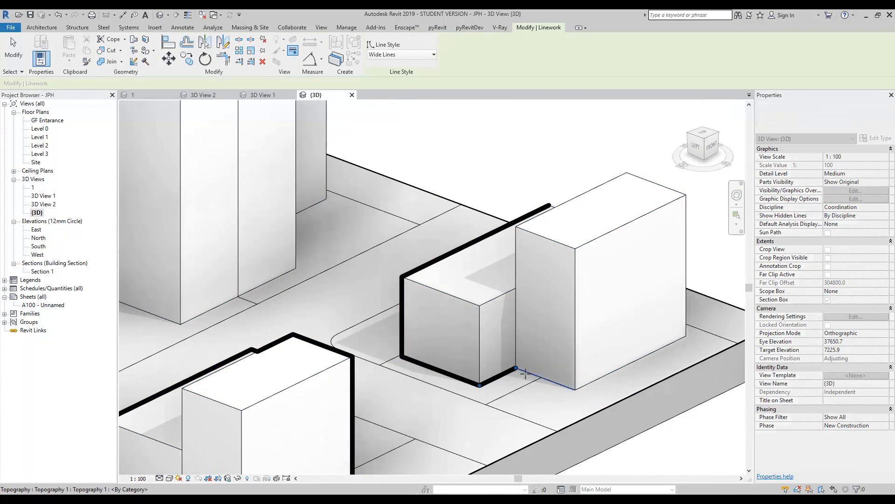
pyautogui.click(523, 372)
pyautogui.scroll(4, 562, 212)
pyautogui.scroll(-2, 562, 212)
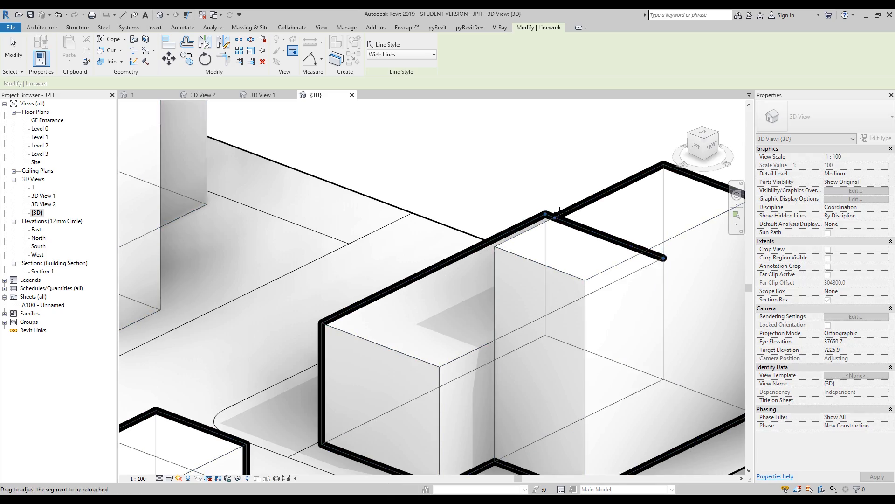
# - Apply wide lines to the outer silhouette of the tall blocks at the back of the site, trimming the hidden segments
pyautogui.scroll(-4, 562, 212)
pyautogui.scroll(3, 427, 188)
pyautogui.moveTo(427, 188); pyautogui.dragTo(424, 188)
pyautogui.click(433, 185)
pyautogui.moveTo(359, 220); pyautogui.dragTo(425, 188)
pyautogui.click(494, 201)
pyautogui.click(550, 298)
pyautogui.click(537, 378)
pyautogui.click(523, 326)
pyautogui.click(513, 221)
pyautogui.scroll(-3, 366, 370)
pyautogui.scroll(4, 342, 352)
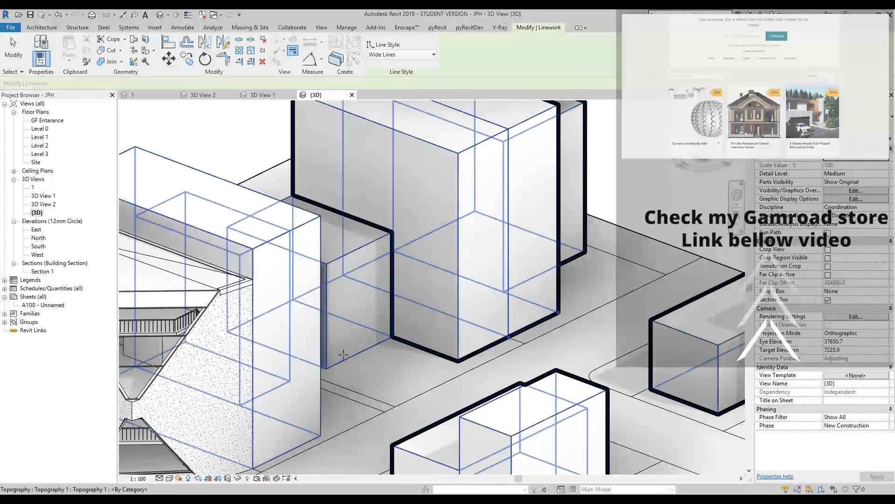
# - Continue the wide outline along the low block beside the tall blocks and the base of the main building
pyautogui.scroll(4, 343, 351)
pyautogui.scroll(-3, 399, 286)
pyautogui.scroll(4, 317, 253)
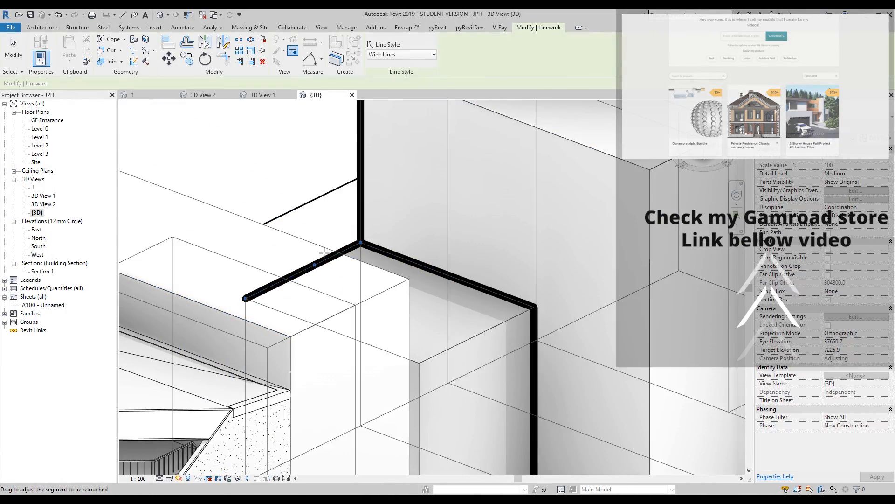
pyautogui.scroll(-5, 317, 253)
pyautogui.scroll(6, 387, 414)
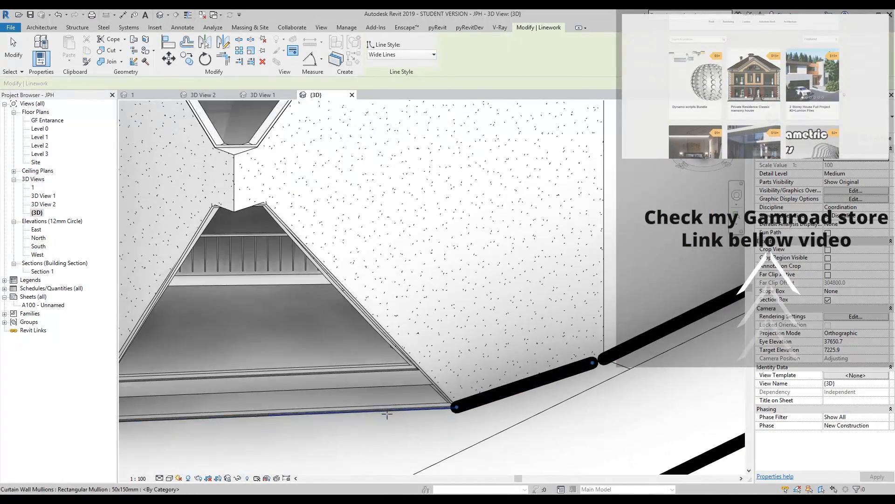
# - Apply wide lines to the main building's base and vertical corner edge behind the wavy bench, trimming them to meet
pyautogui.scroll(-2, 387, 413)
pyautogui.scroll(6, 287, 344)
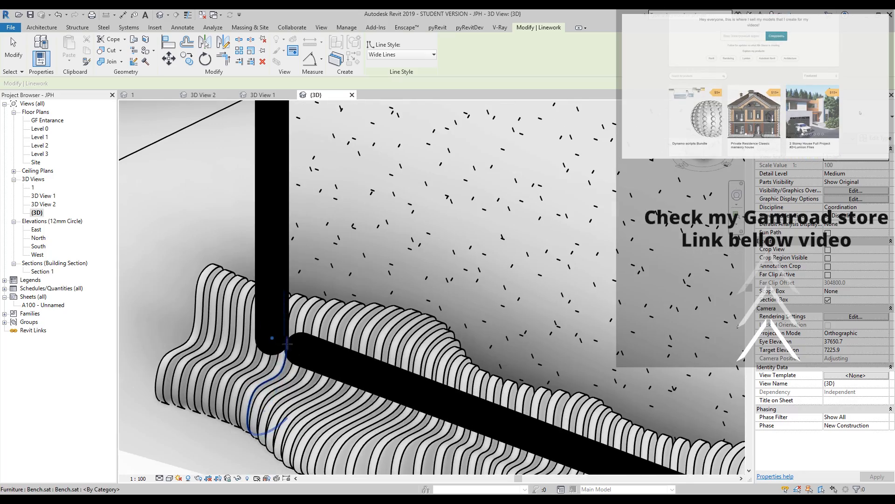
pyautogui.scroll(-5, 287, 344)
pyautogui.scroll(6, 315, 345)
pyautogui.scroll(1, 315, 344)
# - Extend the wide lines up the main building's outer vertical edge to the corner of its faceted roof
pyautogui.click(337, 344)
pyautogui.scroll(-3, 354, 344)
pyautogui.scroll(1, 359, 201)
pyautogui.click(360, 210)
pyautogui.scroll(-1, 359, 210)
pyautogui.moveTo(360, 112); pyautogui.dragTo(342, 270, button='middle')
pyautogui.click(343, 270)
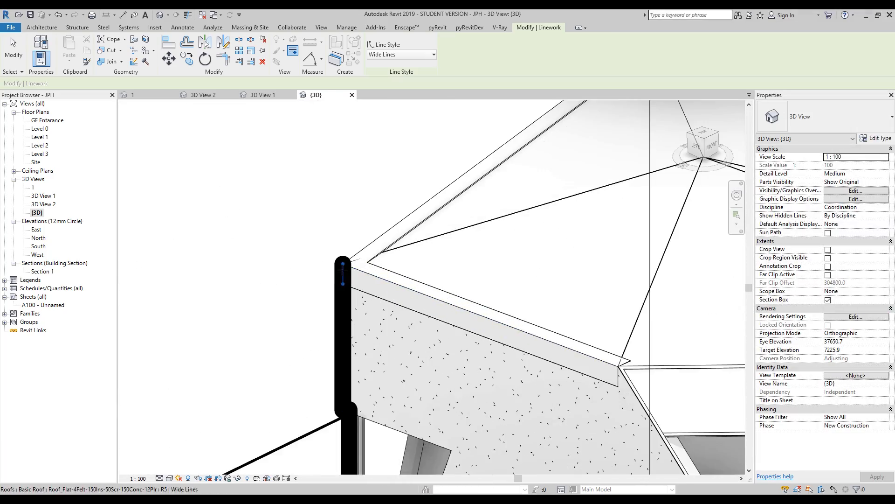
pyautogui.scroll(-8, 342, 270)
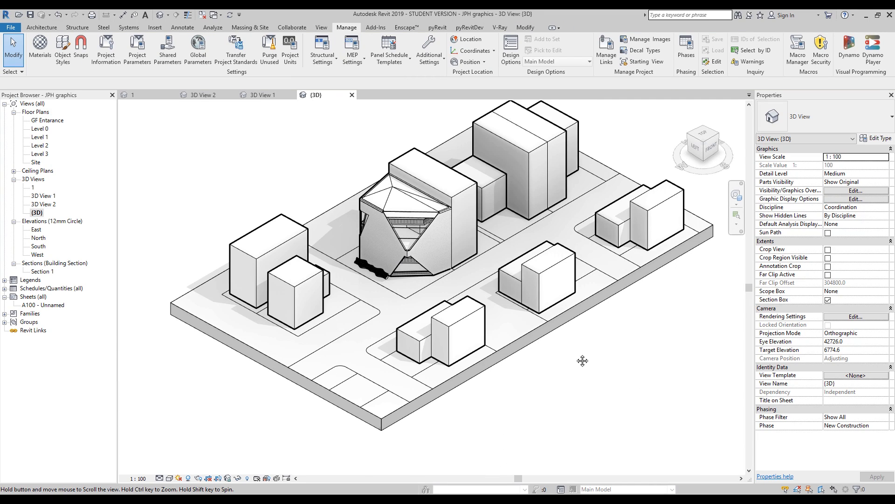
# - Enter Blue as the comment of the topography forming the site's left-hand building group
pyautogui.moveTo(584, 361); pyautogui.dragTo(555, 387, button='middle')
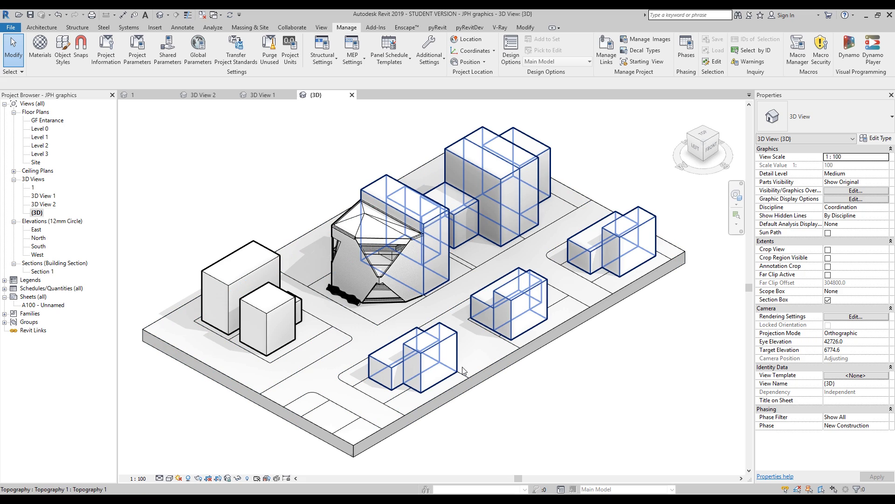
pyautogui.click(248, 283)
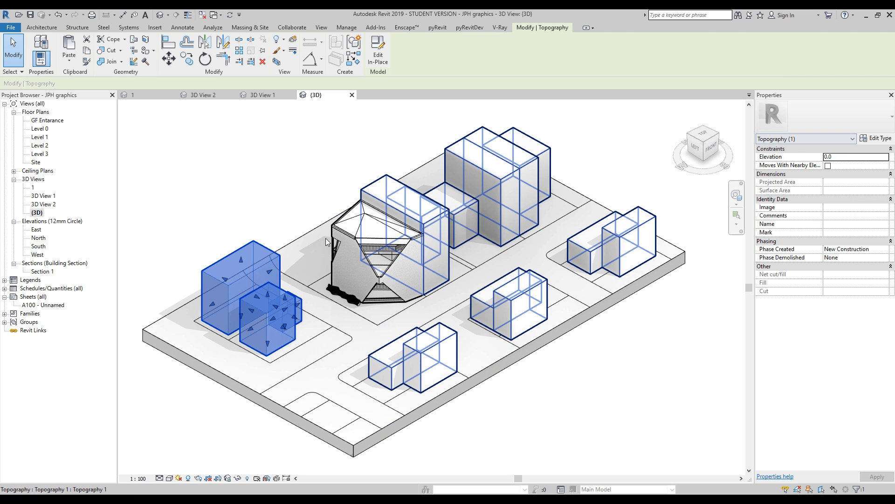
pyautogui.press('Escape')
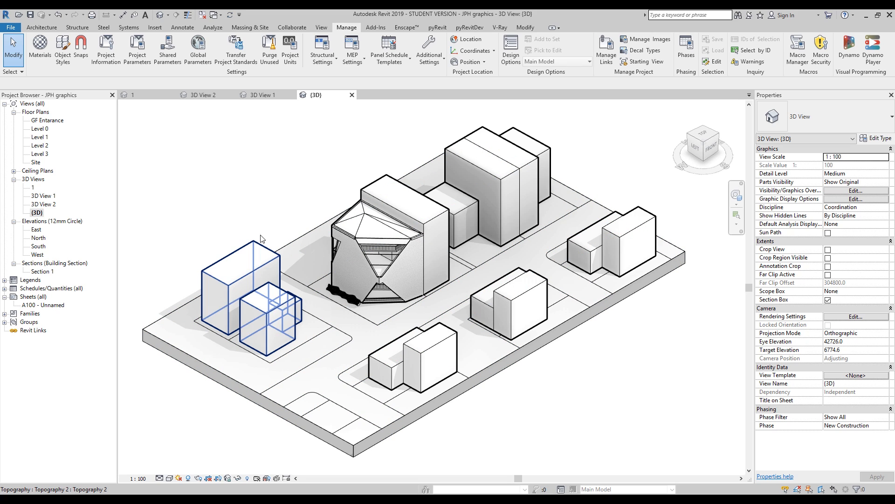
pyautogui.click(235, 282)
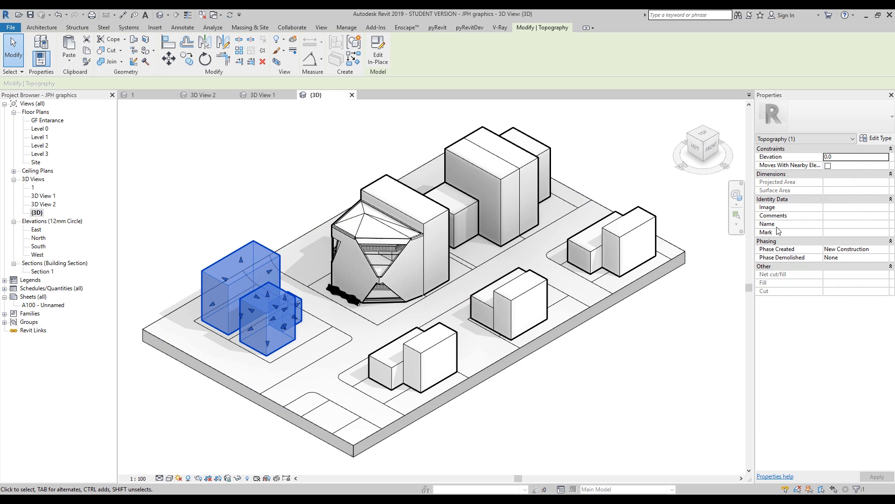
pyautogui.click(842, 218)
pyautogui.write('Blue')
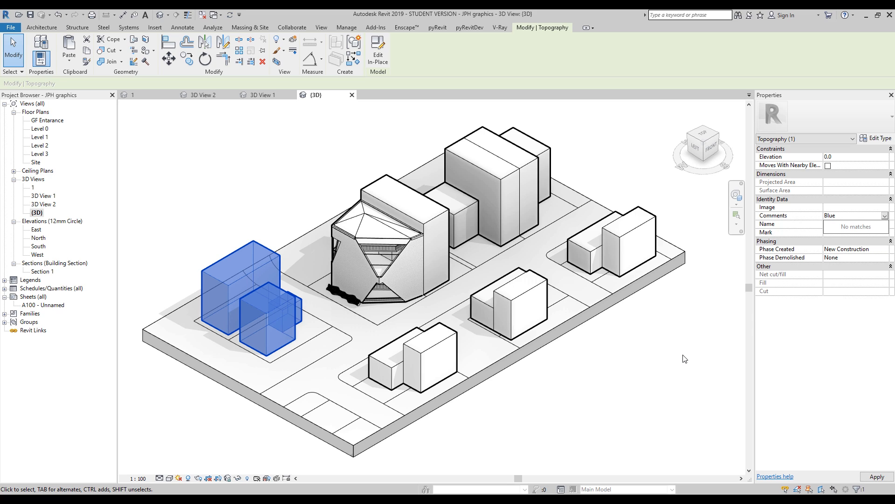
# - Apply the Blue comment to the selected topography and create a rule-based view filter named Blue
pyautogui.press('Return')
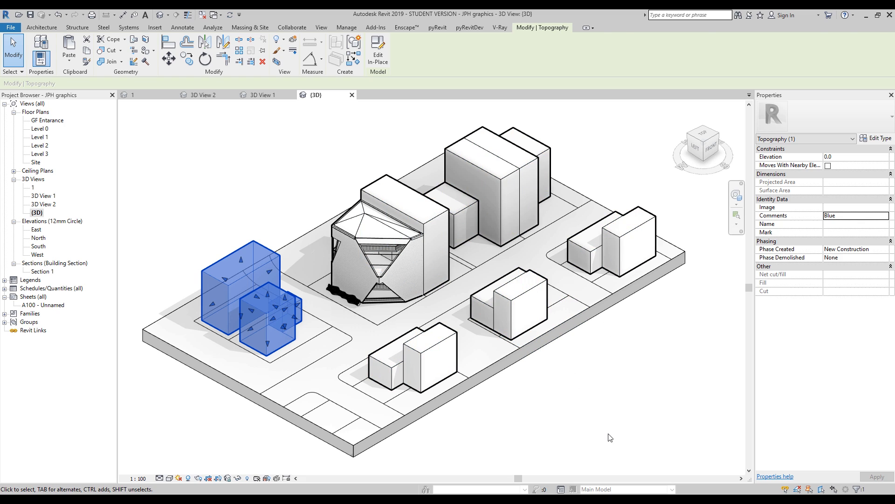
pyautogui.click(609, 433)
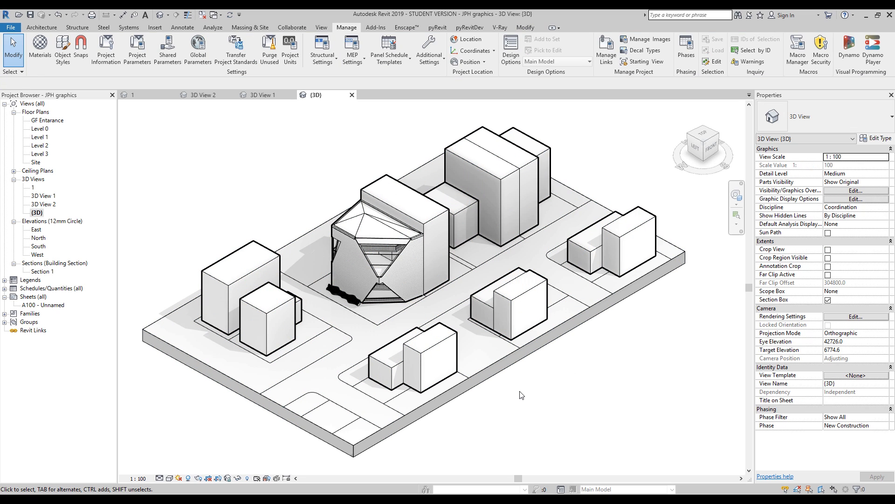
pyautogui.press('v')
pyautogui.press('g')
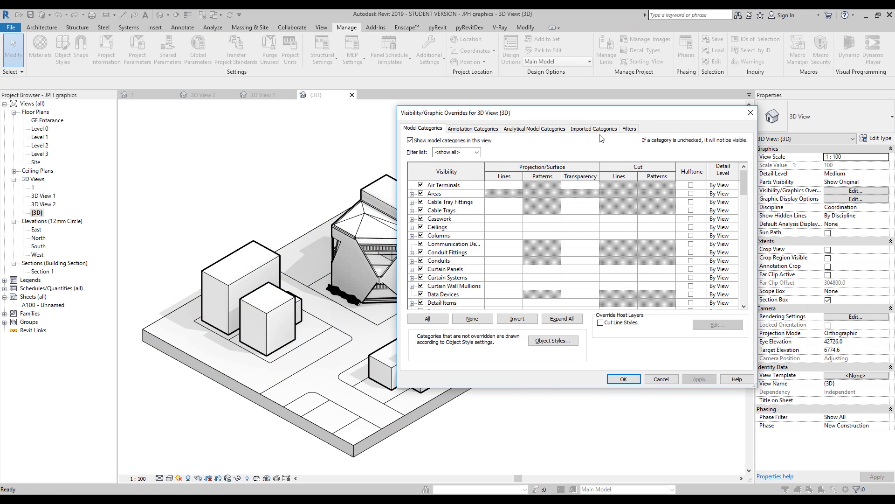
pyautogui.click(630, 129)
pyautogui.click(428, 304)
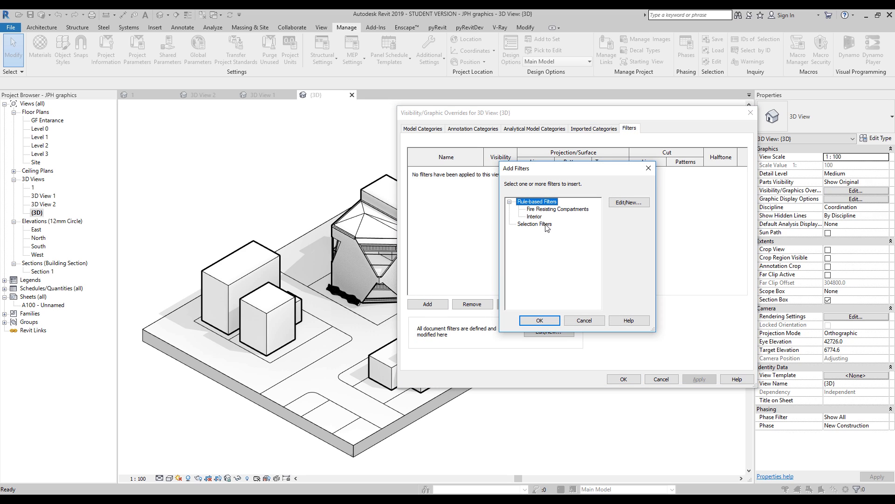
pyautogui.click(630, 203)
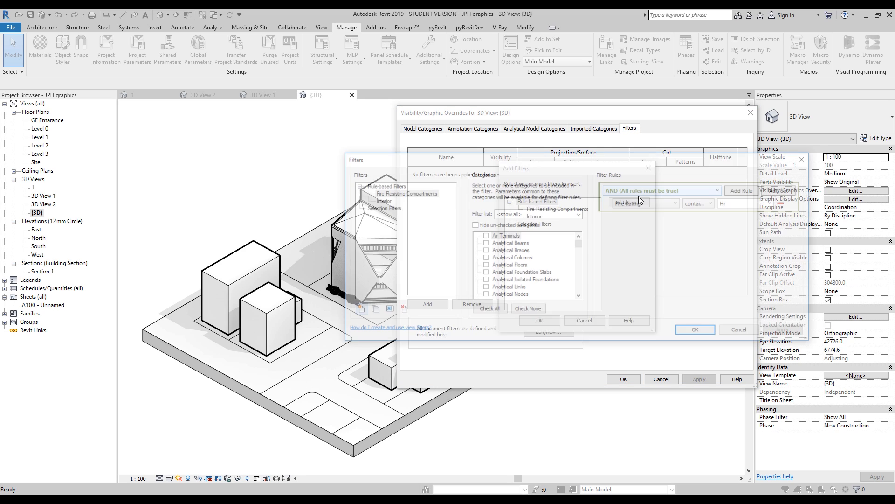
pyautogui.click(357, 310)
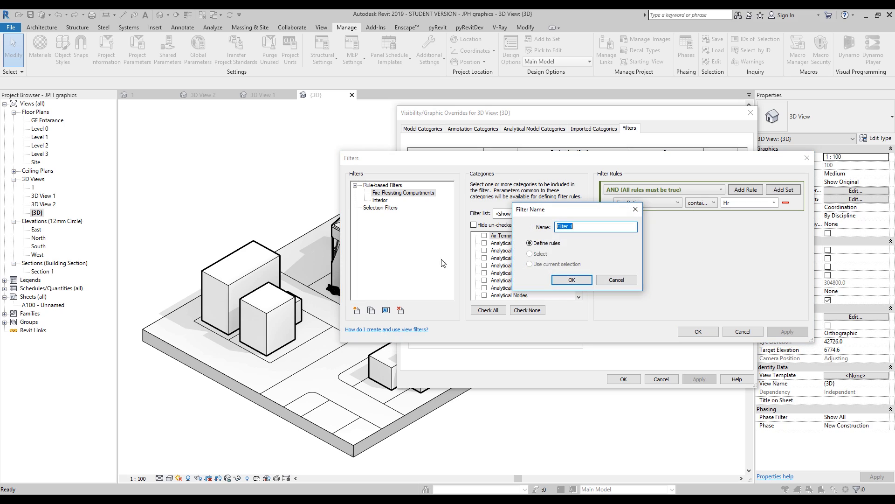
pyautogui.write('Blues\\')
pyautogui.press('BackSpace')
pyautogui.press('BackSpace')
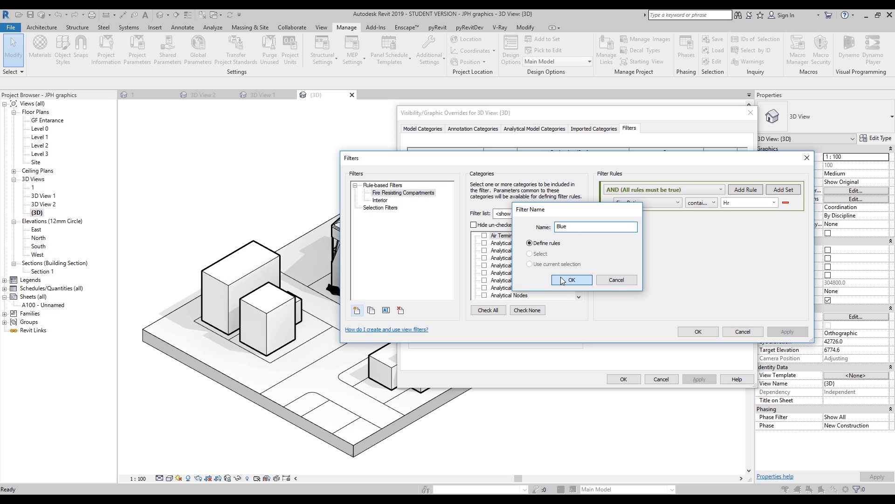
pyautogui.click(572, 280)
# - Limit the Blue filter to the Topography category and give it the rule Comments equals Blue
pyautogui.moveTo(580, 246); pyautogui.dragTo(582, 293)
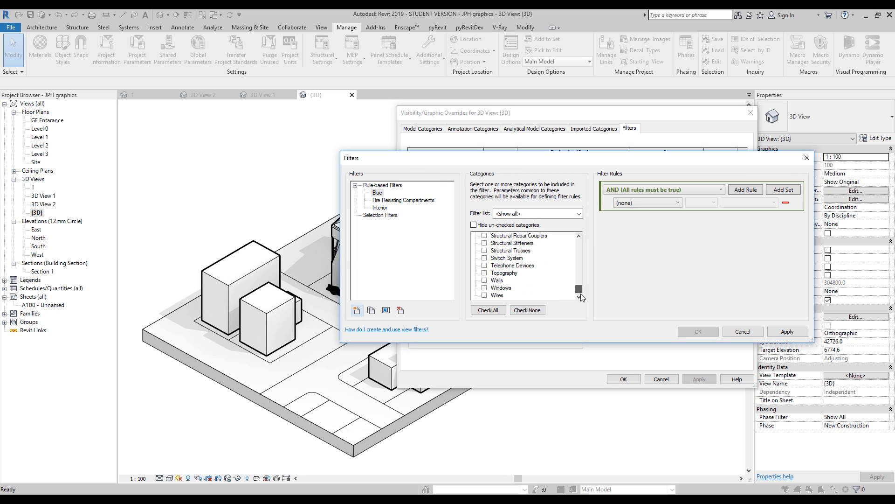
pyautogui.click(484, 273)
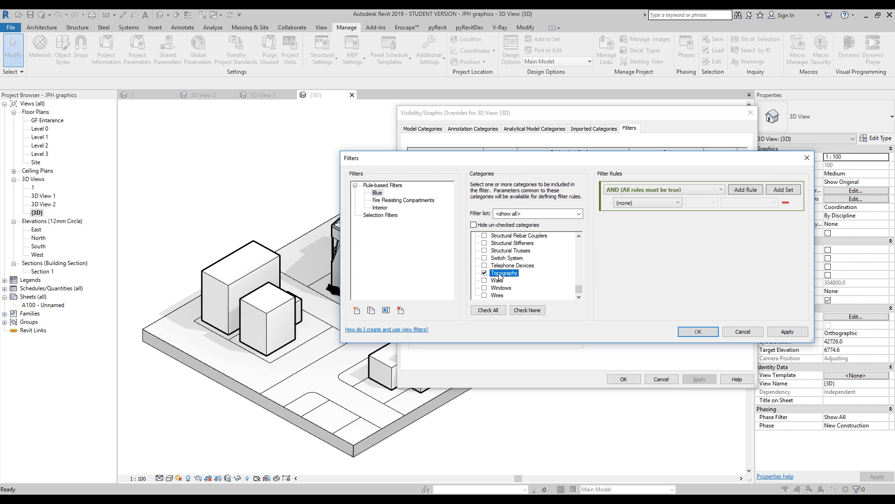
pyautogui.click(639, 190)
pyautogui.click(639, 198)
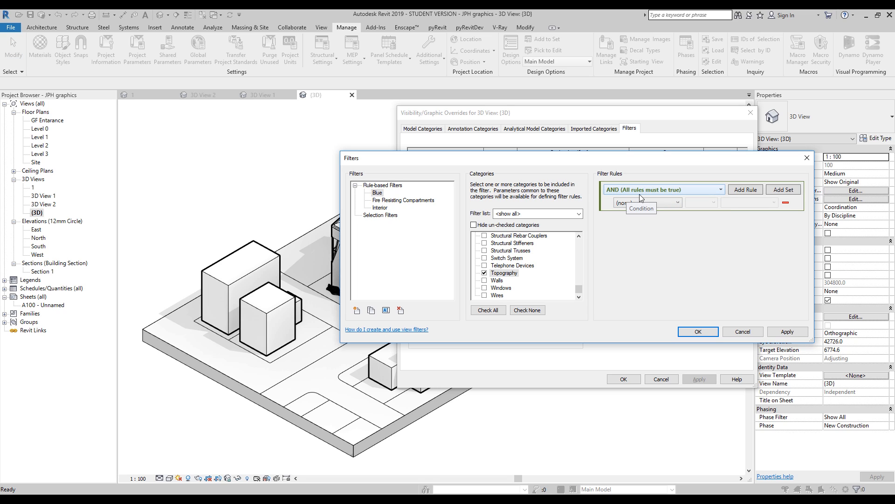
pyautogui.click(666, 204)
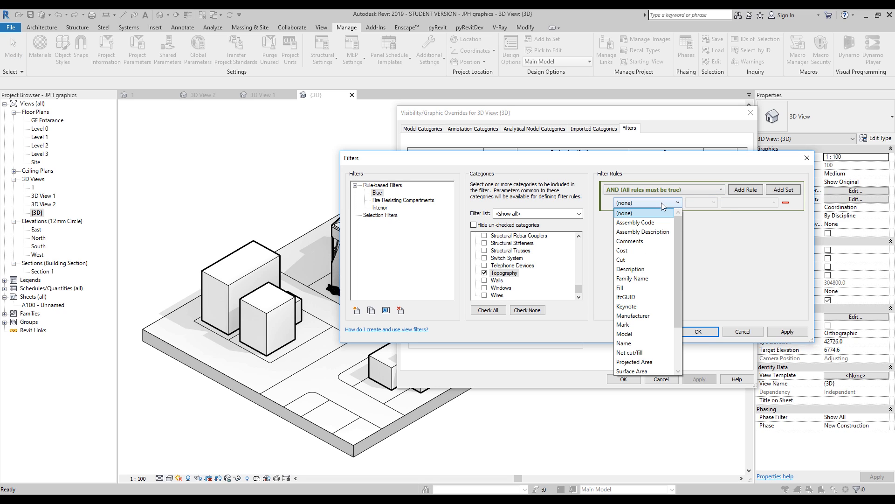
pyautogui.scroll(-2, 653, 243)
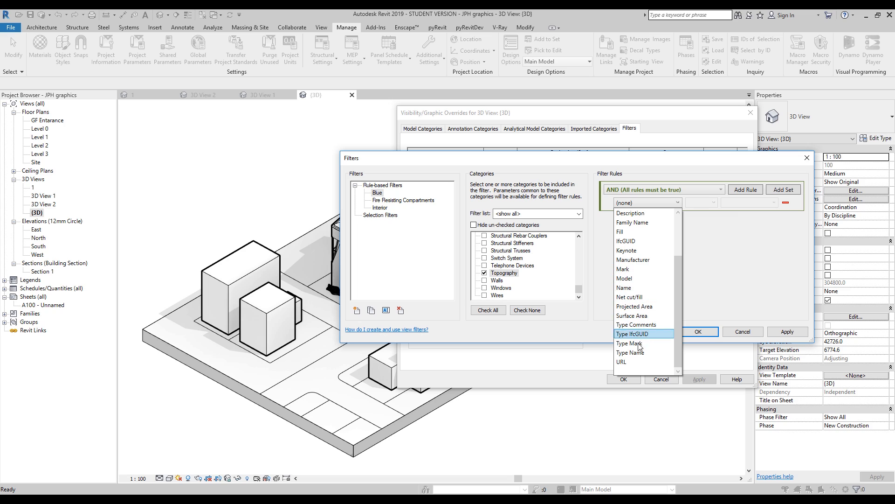
pyautogui.scroll(2, 639, 264)
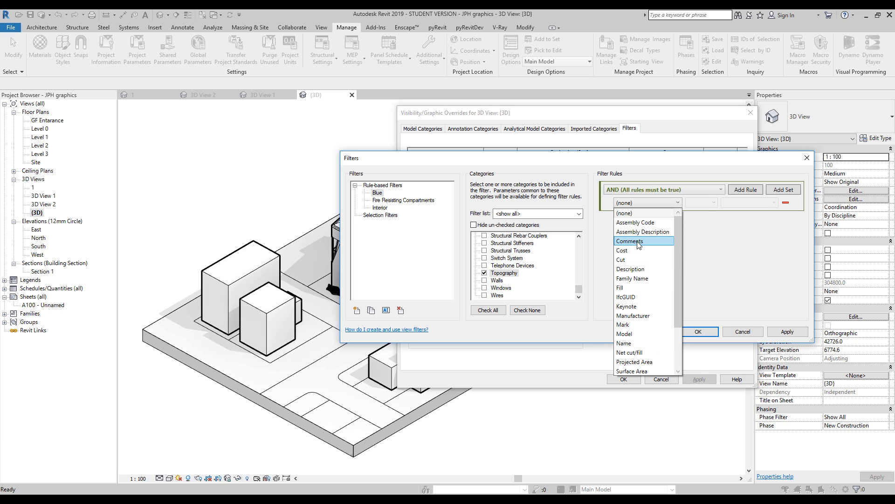
pyautogui.click(637, 241)
pyautogui.click(704, 204)
pyautogui.click(746, 212)
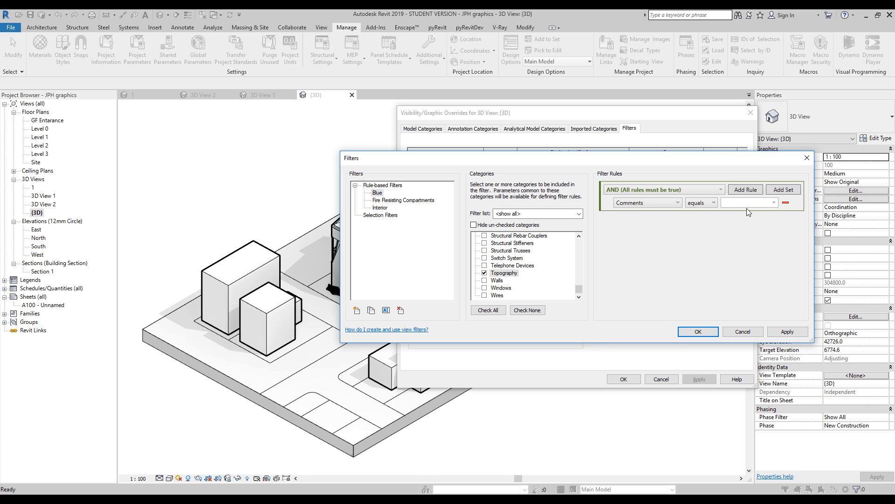
pyautogui.click(774, 203)
pyautogui.click(734, 216)
pyautogui.click(698, 331)
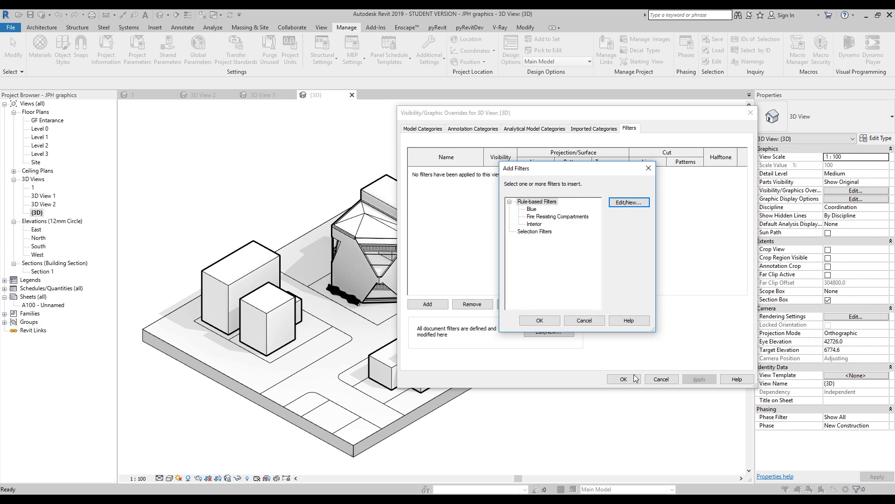
# - Add the Blue filter to the 3D view's graphic overrides
pyautogui.click(552, 322)
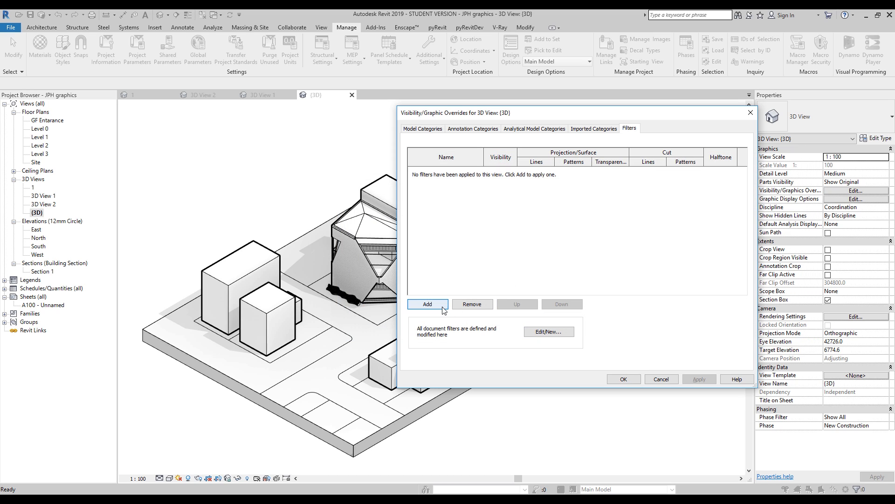
pyautogui.click(428, 304)
pyautogui.click(532, 209)
pyautogui.click(540, 320)
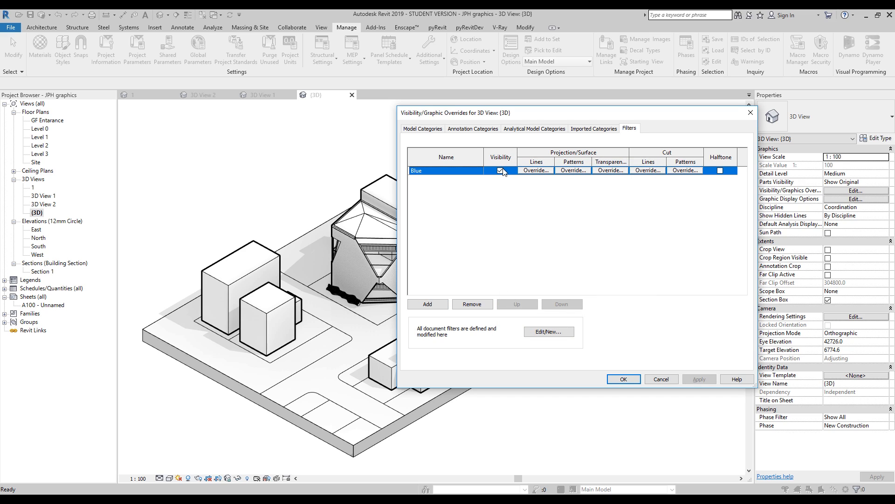
# - Override the Blue filter's surface foreground pattern with a solid fill in light blue, RGB 089-172-255, and apply it to the view
pyautogui.click(574, 169)
pyautogui.click(588, 220)
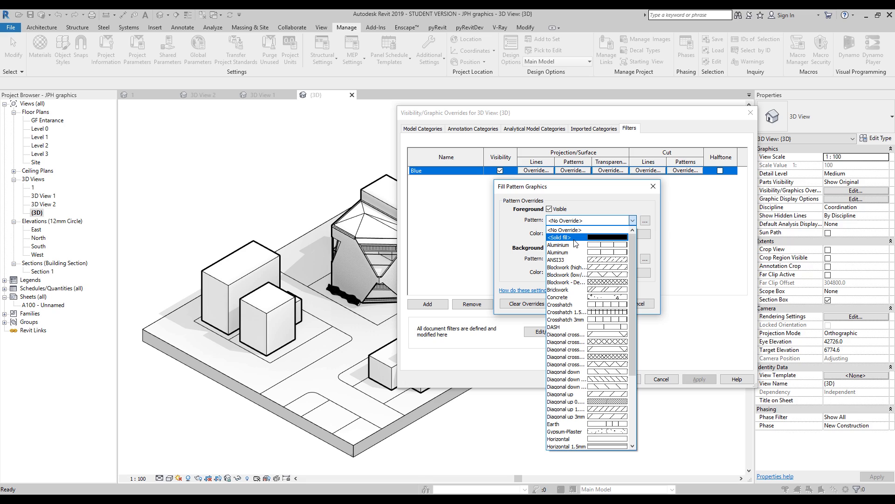
pyautogui.click(574, 238)
pyautogui.click(576, 234)
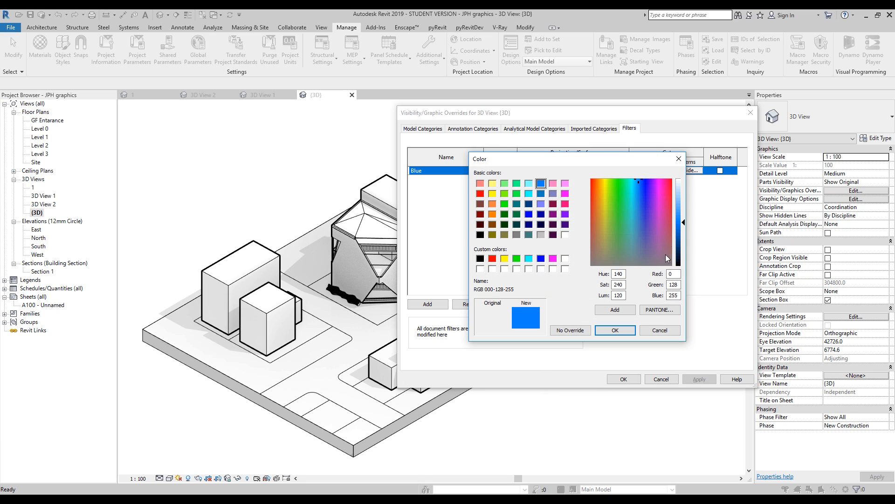
pyautogui.moveTo(683, 222); pyautogui.dragTo(684, 207)
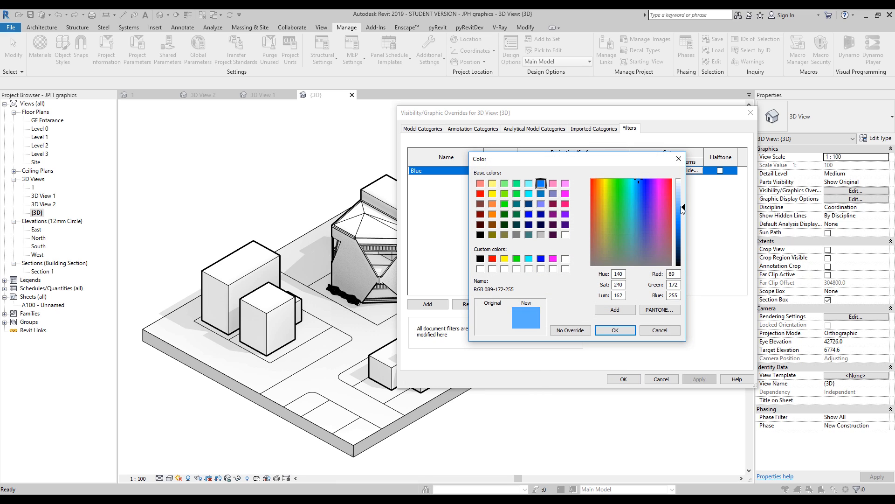
pyautogui.click(622, 330)
pyautogui.click(606, 309)
pyautogui.press('Return')
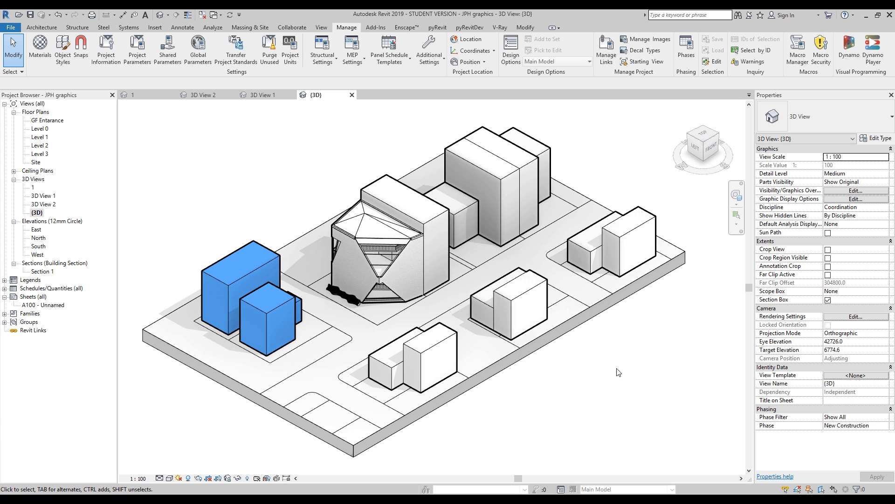
# - Enter Green as the comment of the topography forming all the remaining white block buildings on the site
pyautogui.click(269, 291)
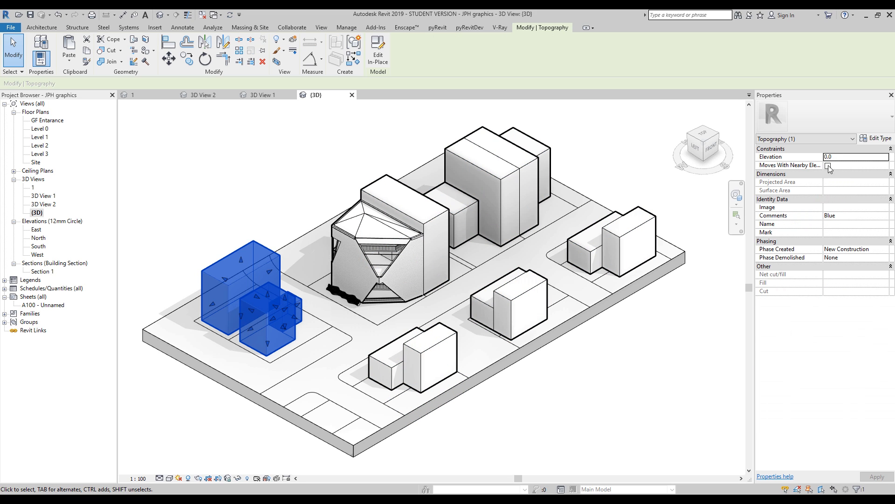
pyautogui.click(675, 375)
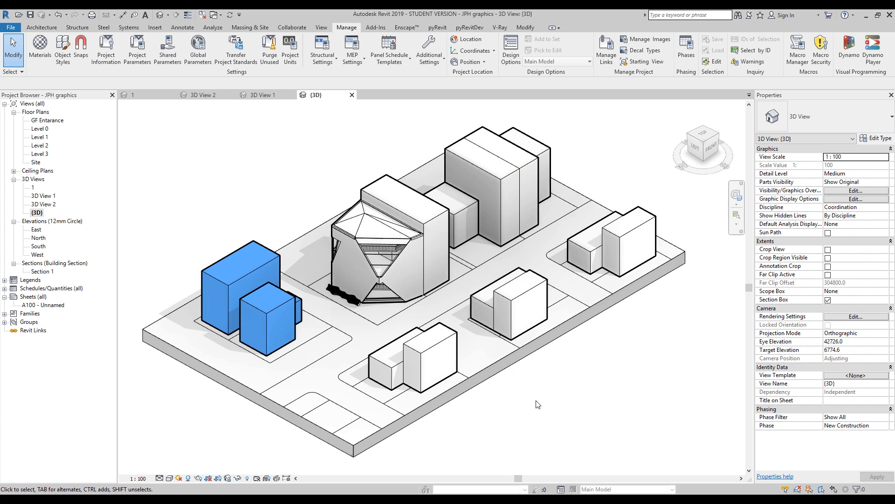
pyautogui.click(528, 167)
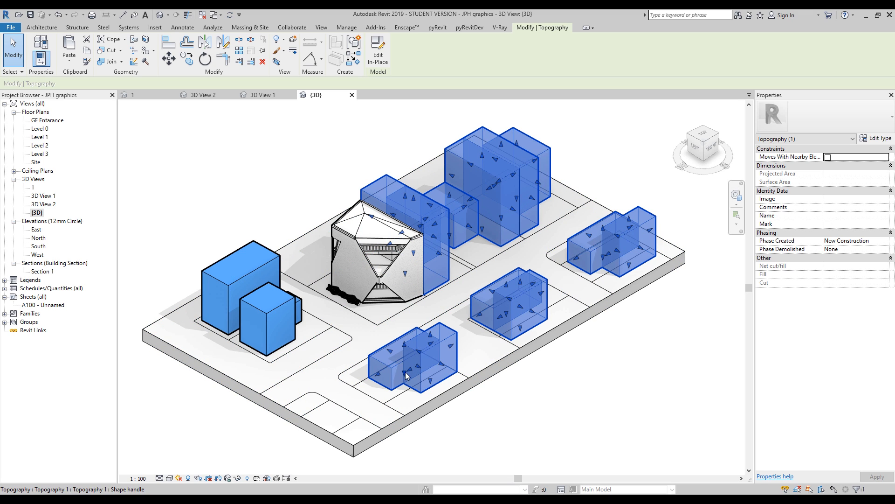
pyautogui.click(834, 210)
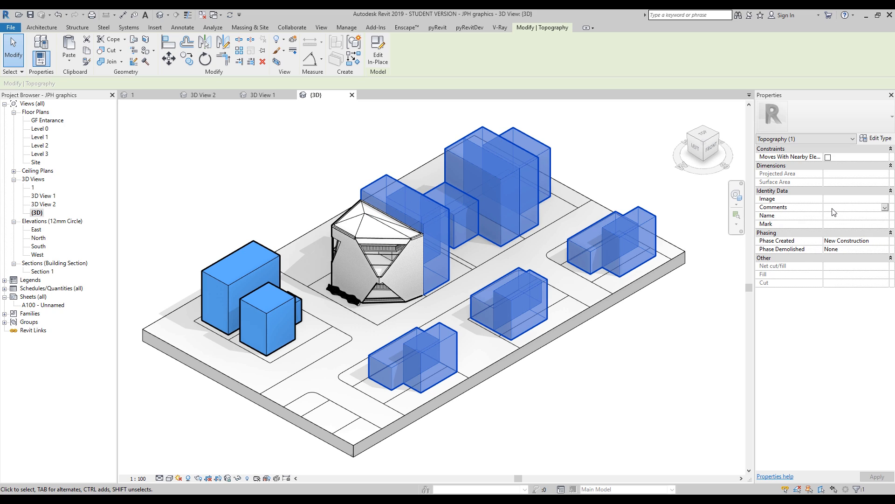
pyautogui.write('Green')
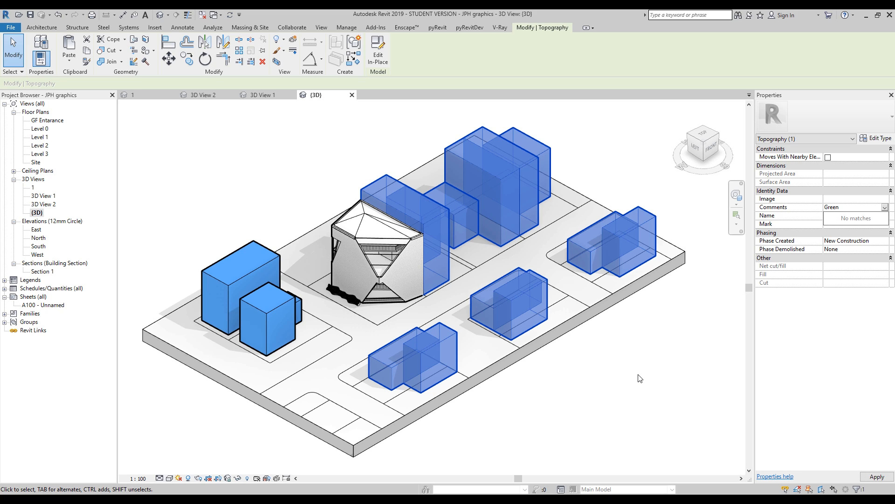
pyautogui.press('Return')
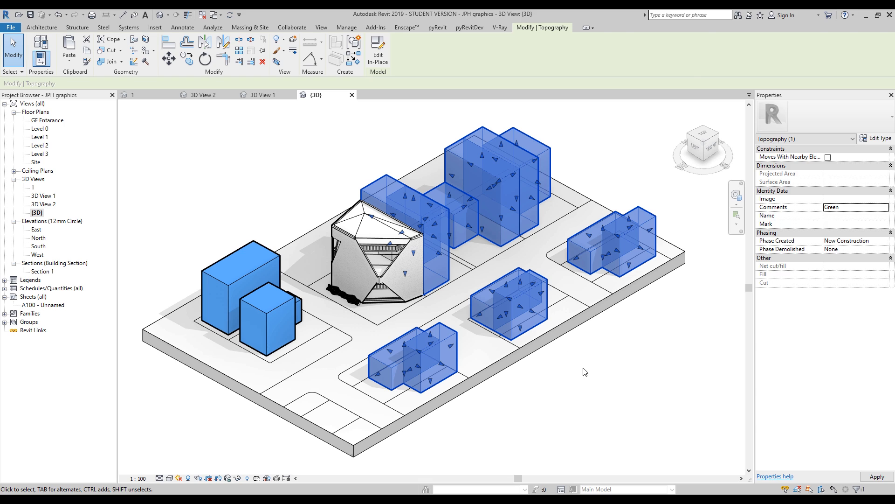
pyautogui.click(583, 371)
pyautogui.press('v')
pyautogui.press('g')
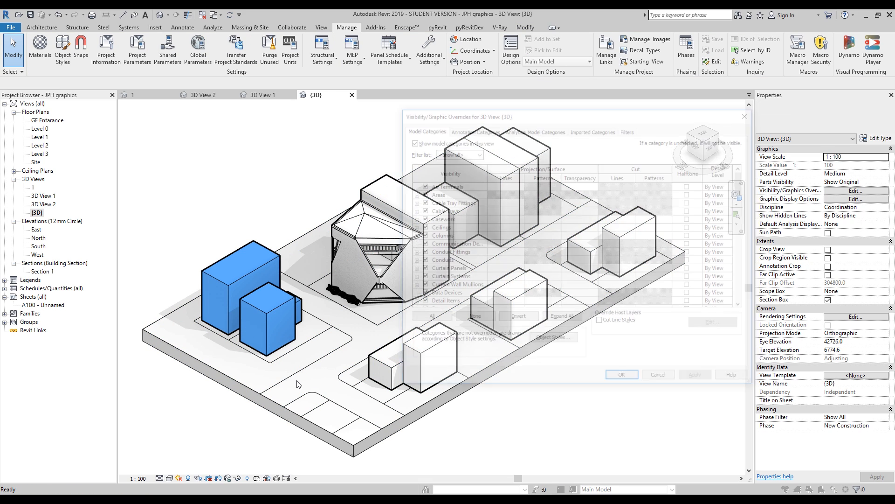
pyautogui.click(751, 113)
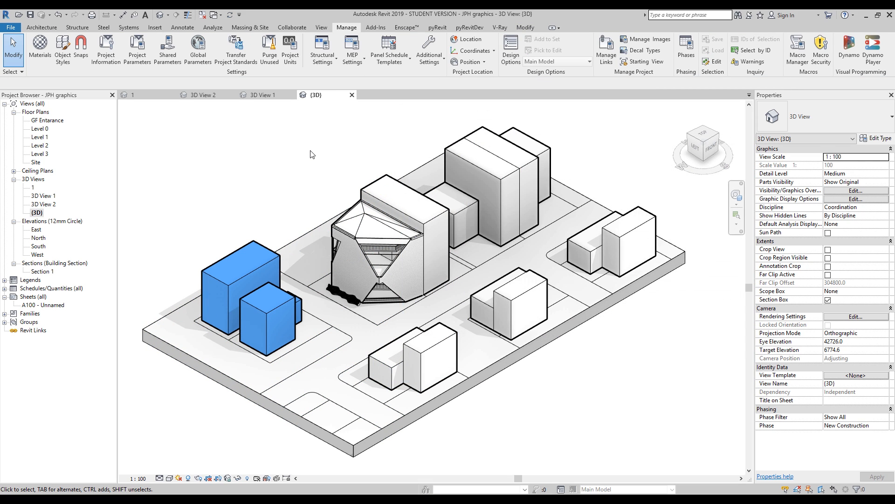
# - In the 3D view's filter overrides, duplicate the Blue filter and rename the copy Green
pyautogui.click(322, 28)
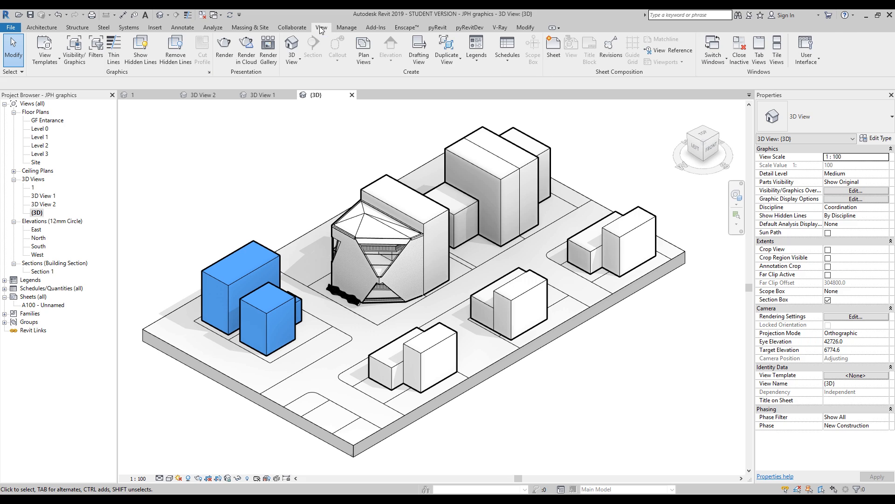
pyautogui.click(76, 51)
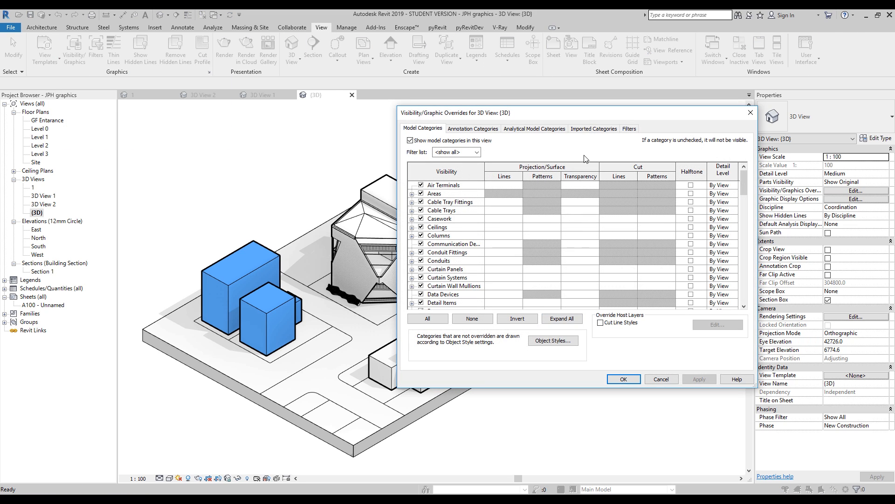
pyautogui.click(630, 130)
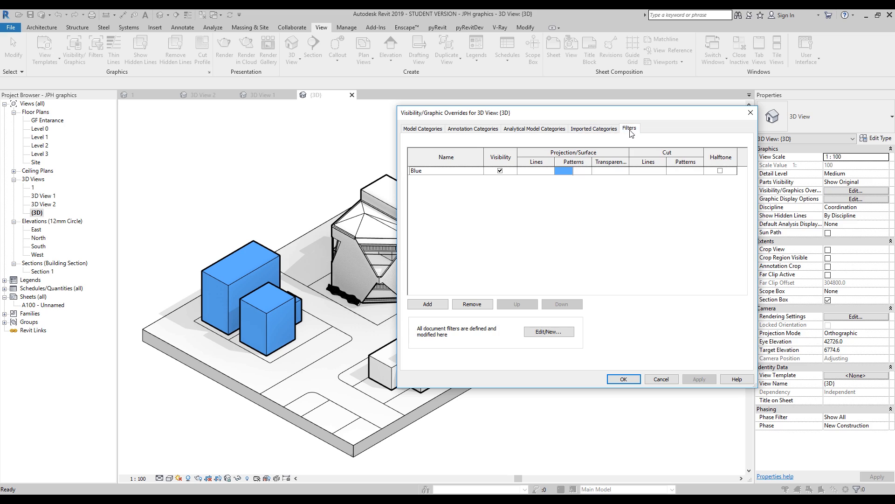
pyautogui.click(425, 304)
pyautogui.click(620, 204)
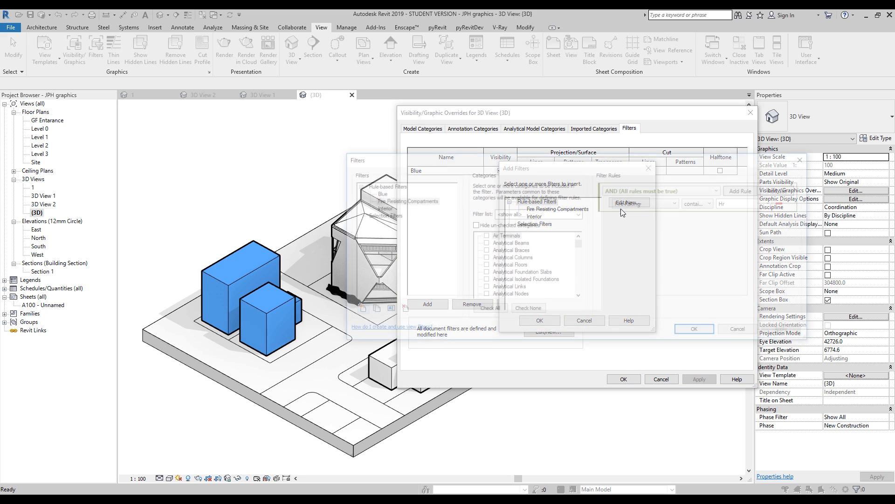
pyautogui.click(377, 195)
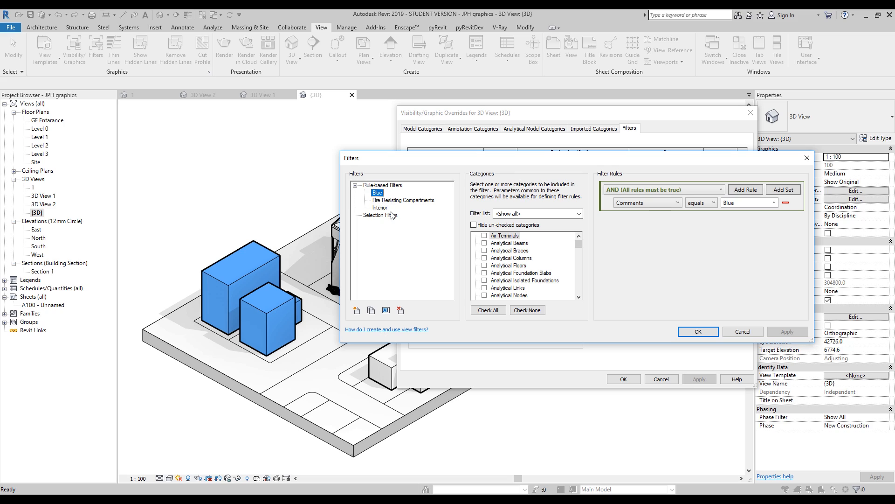
pyautogui.click(372, 310)
pyautogui.click(381, 200)
pyautogui.click(386, 310)
pyautogui.write('Green')
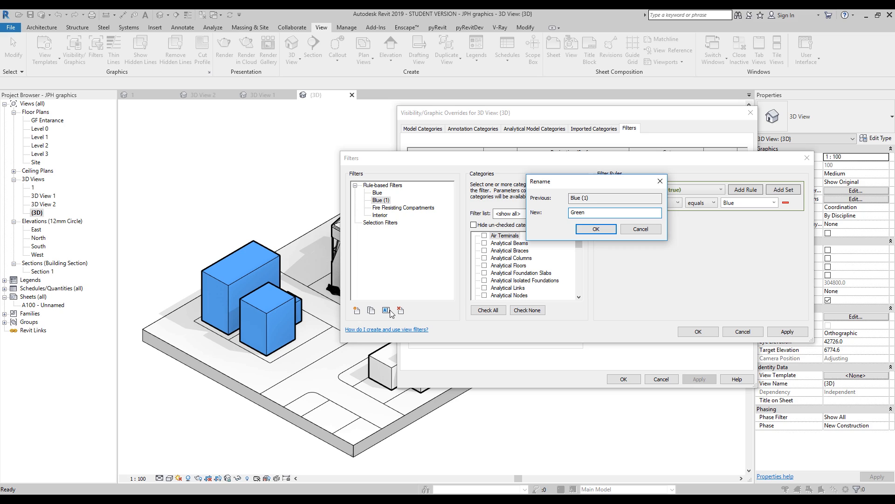
pyautogui.click(597, 229)
# - Set the Green filter's rule to Comments equals Green and save the filter definition
pyautogui.click(774, 203)
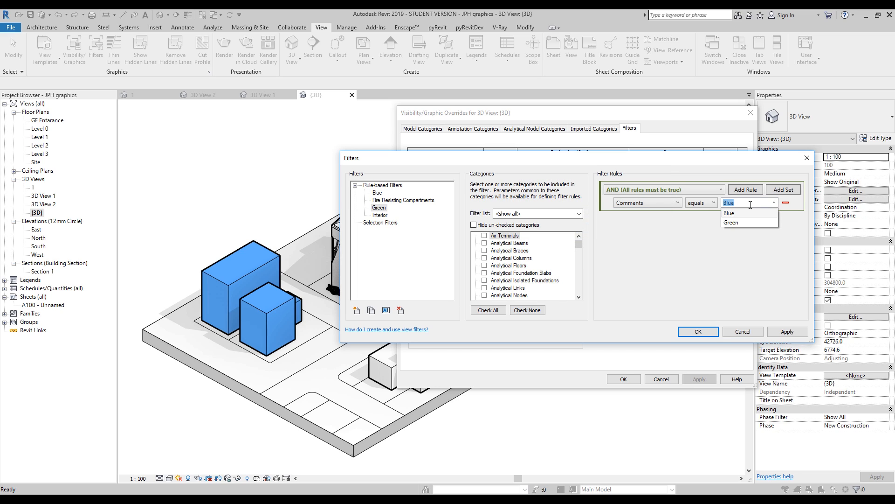
pyautogui.click(743, 222)
pyautogui.click(698, 332)
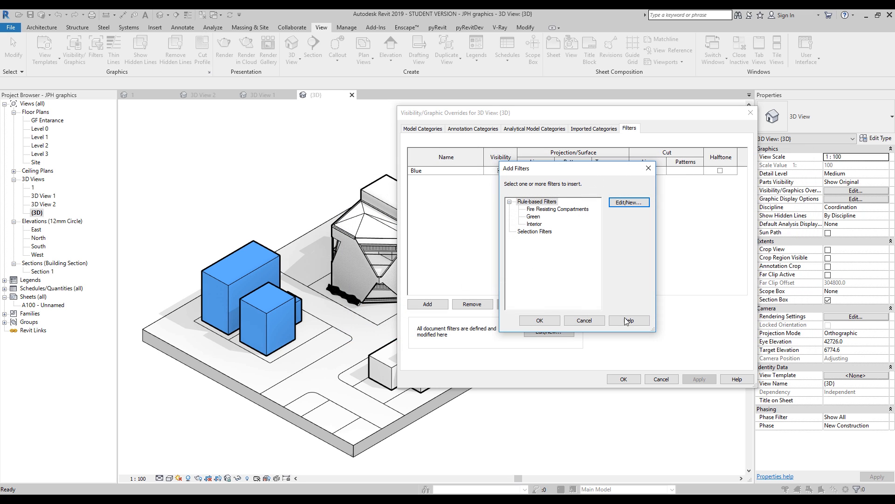
# - Add the Green filter to the 3D view's graphic overrides
pyautogui.click(540, 320)
pyautogui.click(427, 303)
pyautogui.click(534, 216)
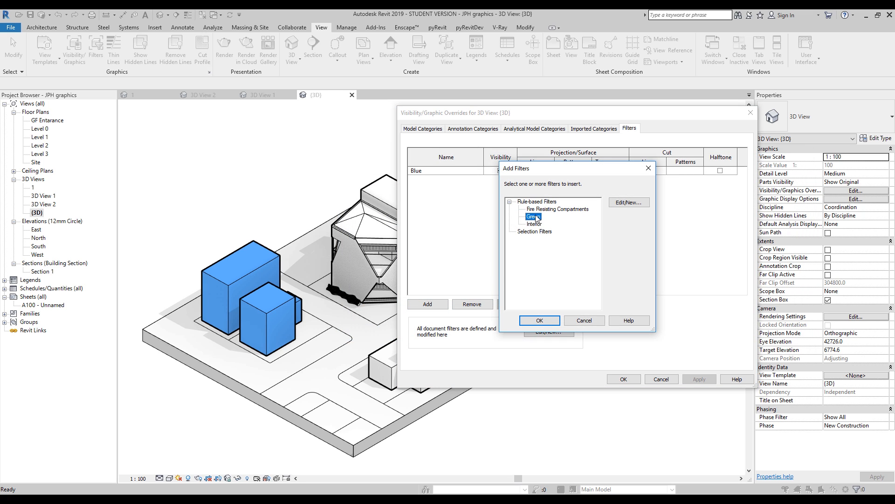
pyautogui.click(539, 321)
# - Override the Green filter's surface foreground pattern with a solid fill in light green and apply it to the view
pyautogui.click(574, 180)
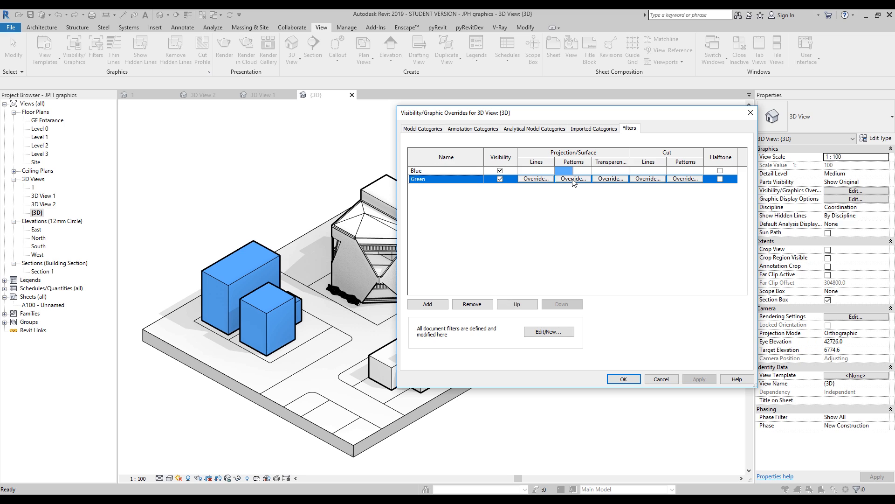
pyautogui.click(574, 179)
pyautogui.click(588, 220)
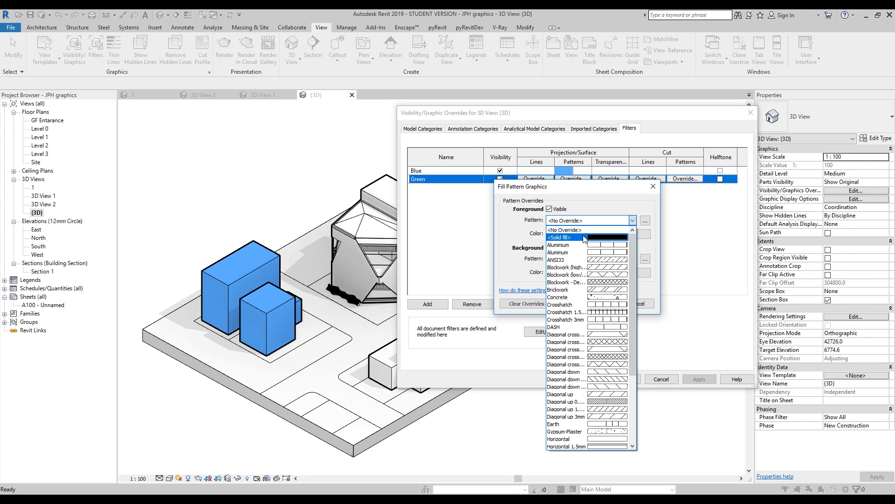
pyautogui.click(584, 238)
pyautogui.click(590, 234)
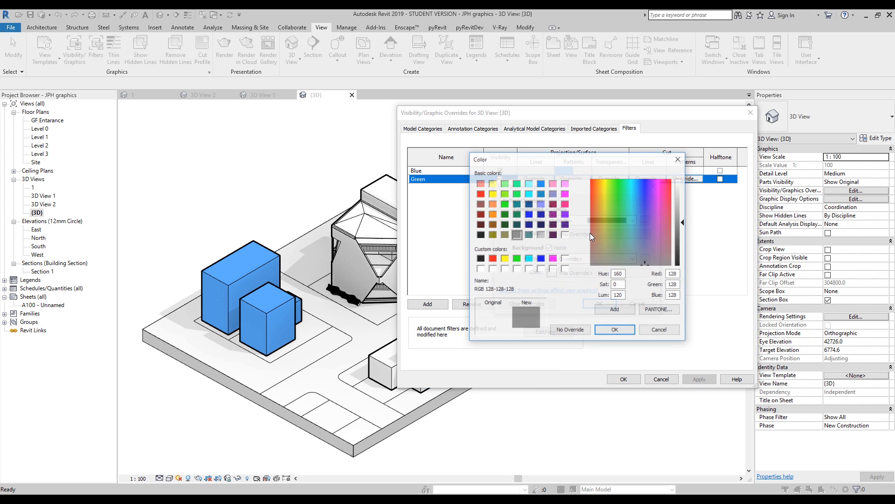
pyautogui.click(505, 193)
pyautogui.click(505, 184)
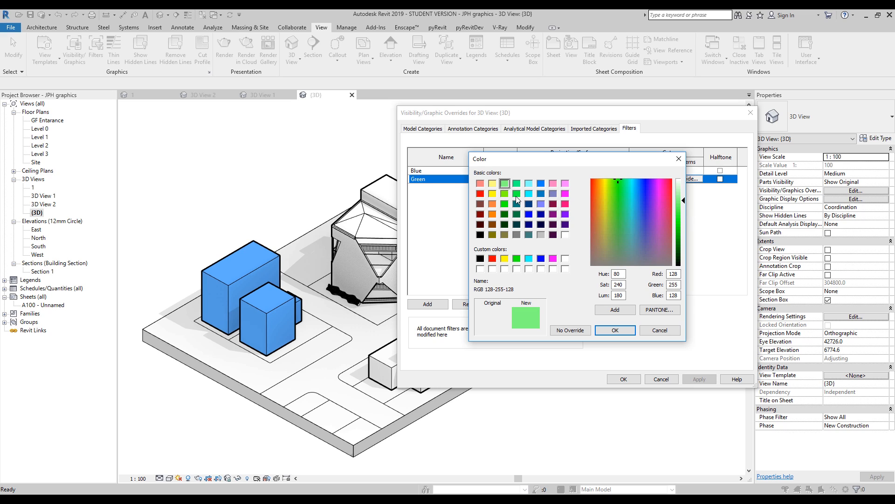
pyautogui.click(504, 215)
pyautogui.click(681, 242)
pyautogui.moveTo(681, 243); pyautogui.dragTo(680, 198)
pyautogui.click(615, 330)
pyautogui.click(599, 304)
pyautogui.click(623, 379)
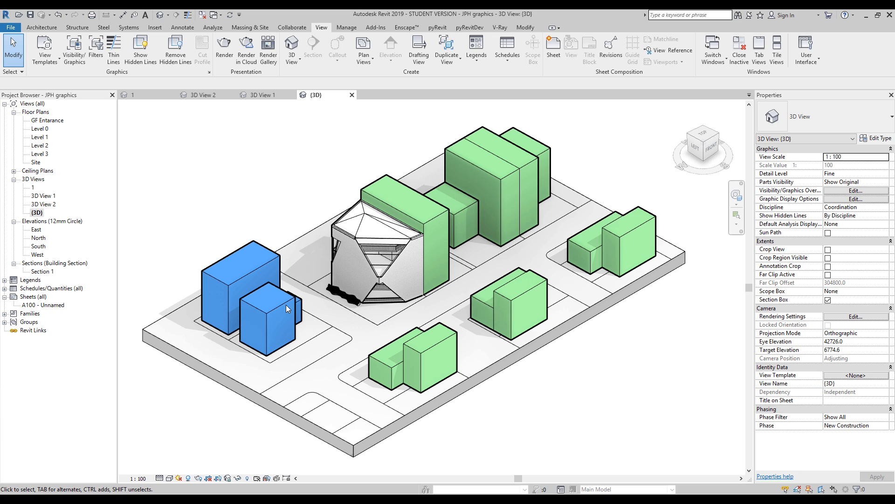
# - Displace the main building's exterior wall beside the glazed front opening outward by about -7797 mm in Y
pyautogui.click(523, 28)
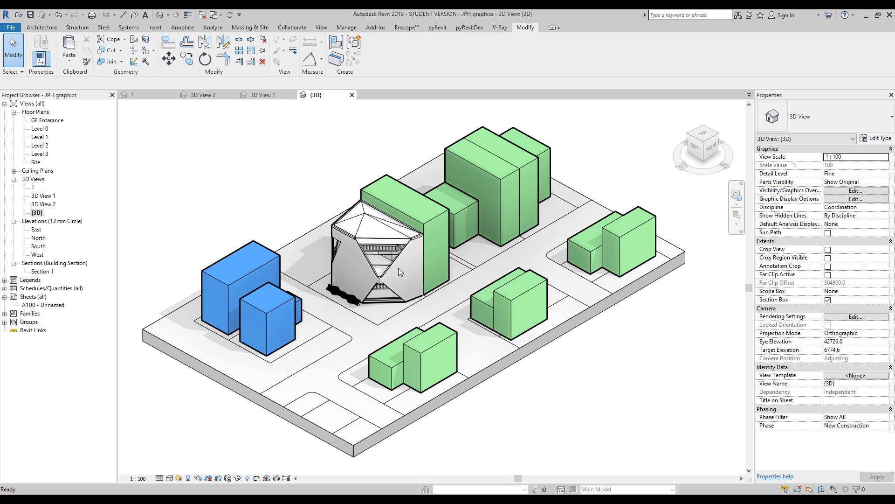
pyautogui.press('Tab')
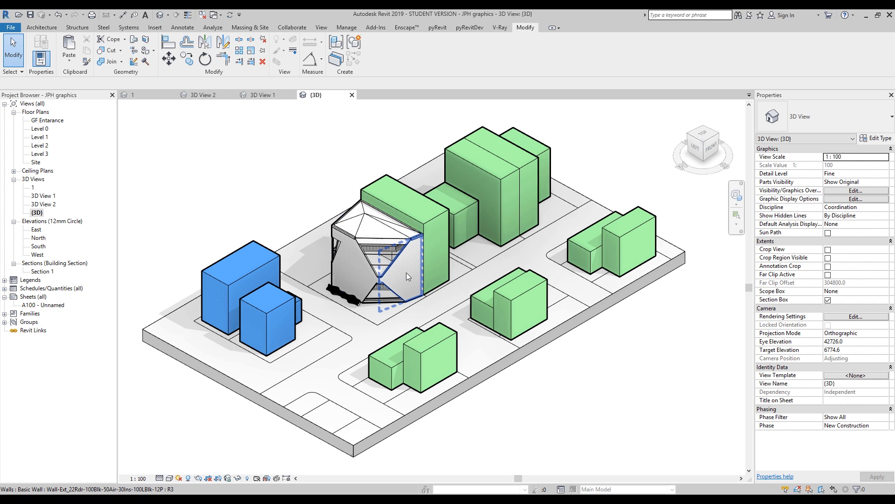
pyautogui.click(407, 272)
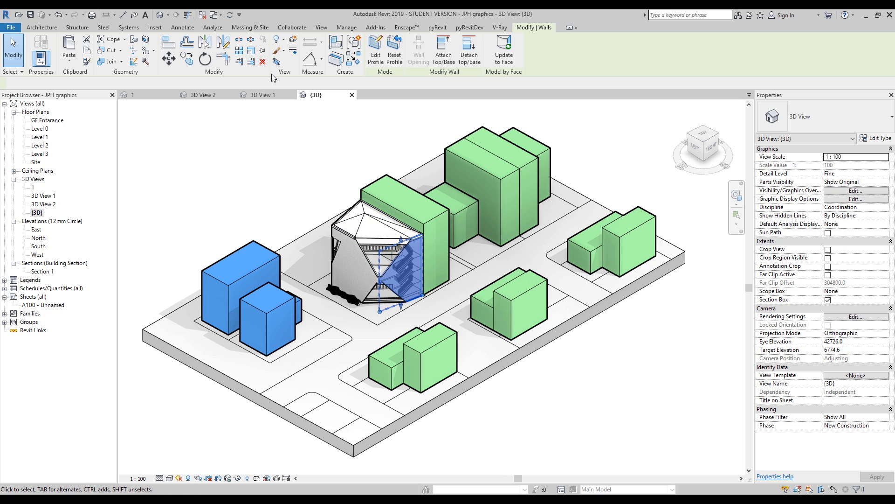
pyautogui.click(294, 41)
pyautogui.moveTo(386, 266); pyautogui.dragTo(459, 234)
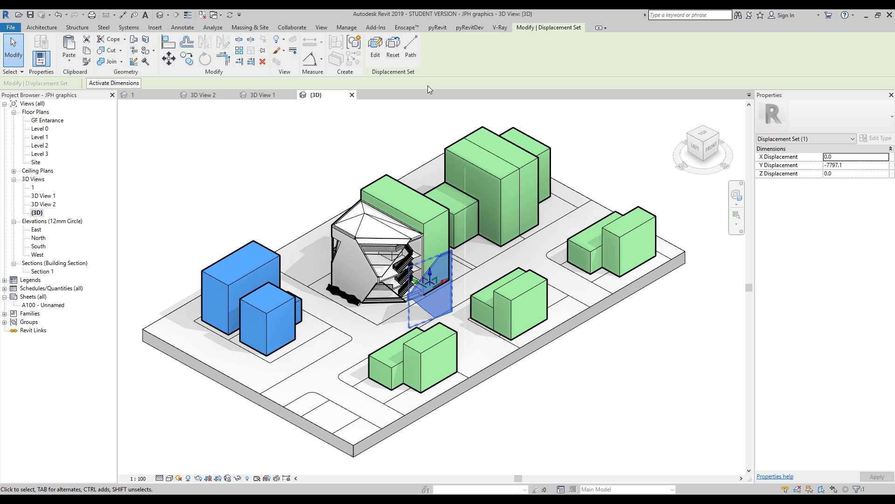
# - Add displacement path lines linking the displaced wall's corners to their original positions on the building
pyautogui.click(416, 41)
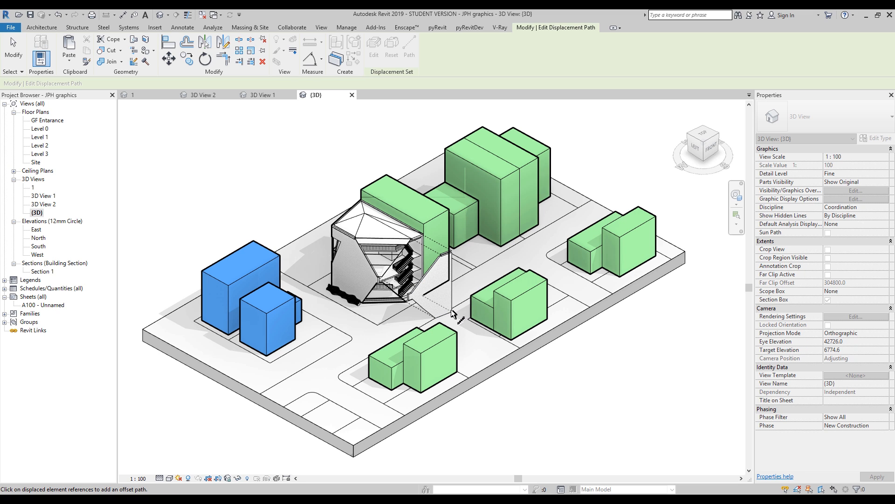
pyautogui.press('Escape')
pyautogui.press('Escape')
# - Undo the wall displacement and its path lines
pyautogui.scroll(4, 457, 281)
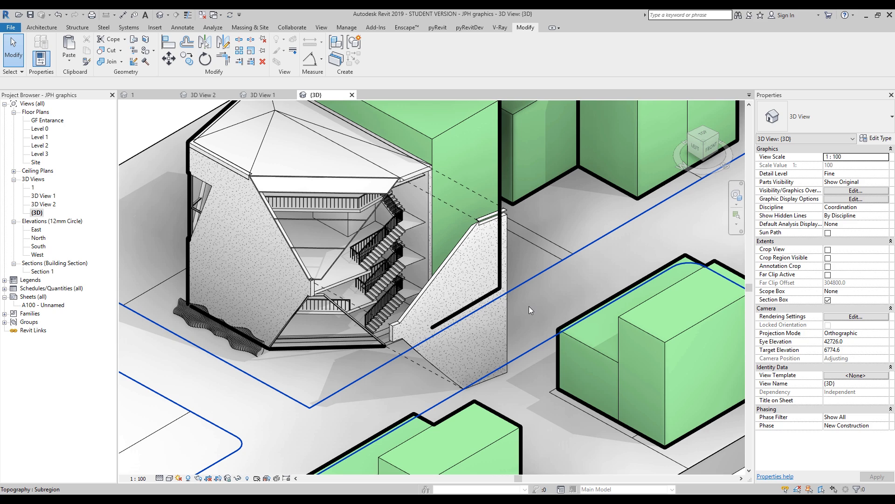
pyautogui.middleClick(529, 306)
pyautogui.middleClick(529, 306)
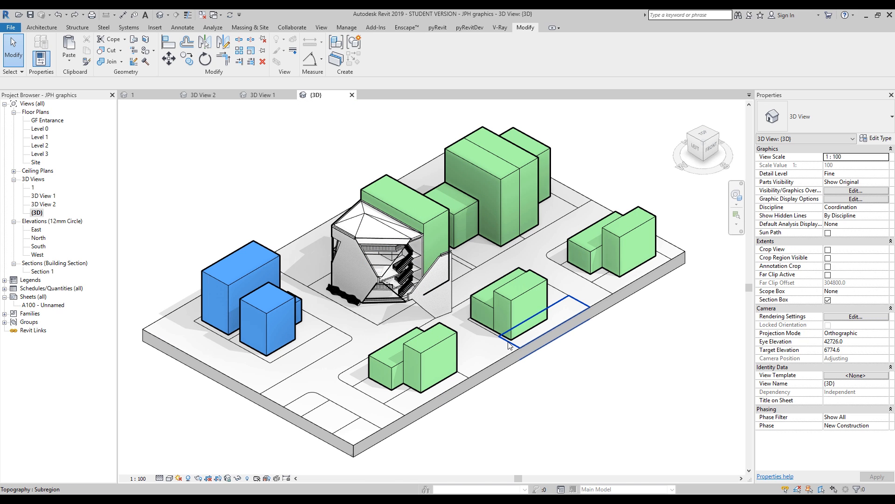
pyautogui.hotkey('ctrl', 'z')
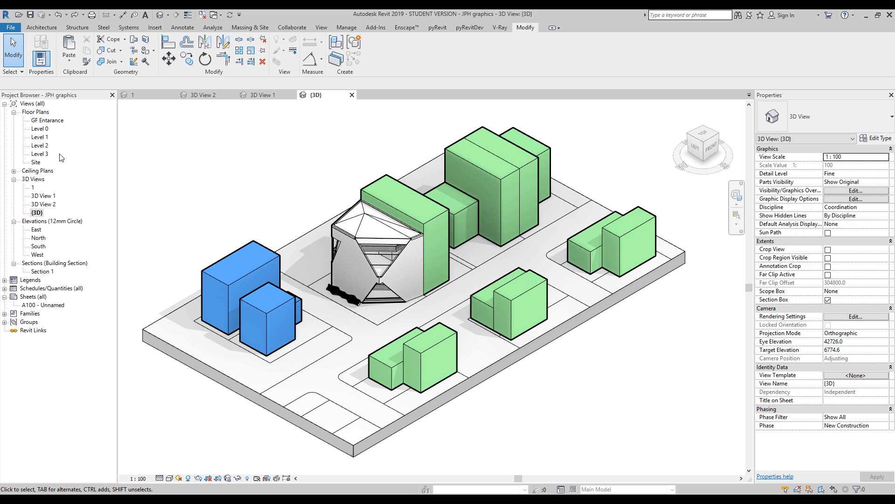
# - Duplicate the {3D} view
pyautogui.rightClick(39, 215)
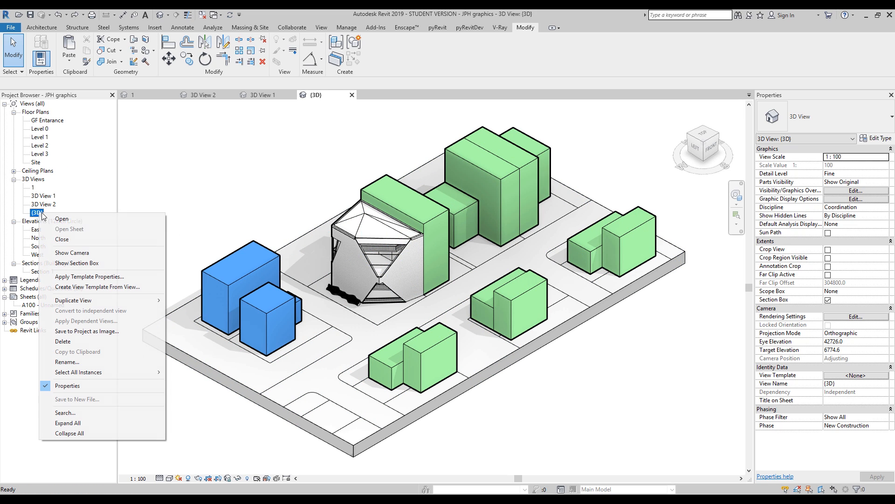
pyautogui.moveTo(111, 300)
pyautogui.click(200, 311)
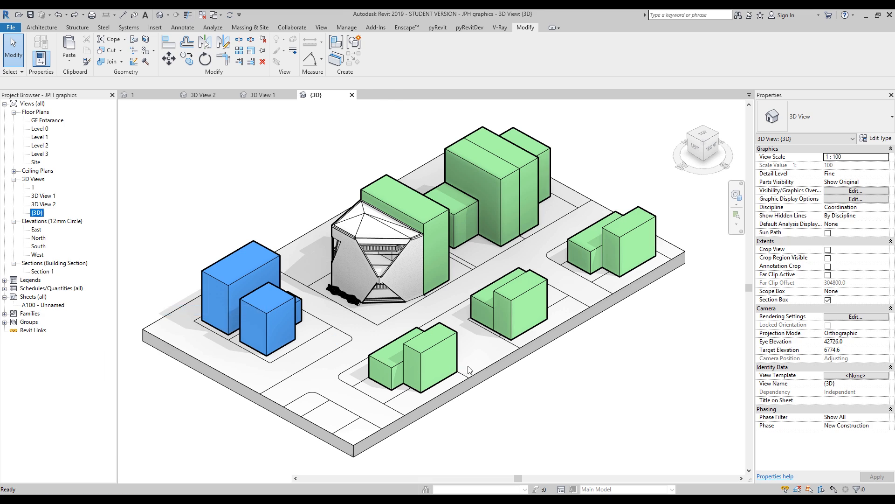
# - Return to the original {3D} view and rename it 2
pyautogui.doubleClick(36, 212)
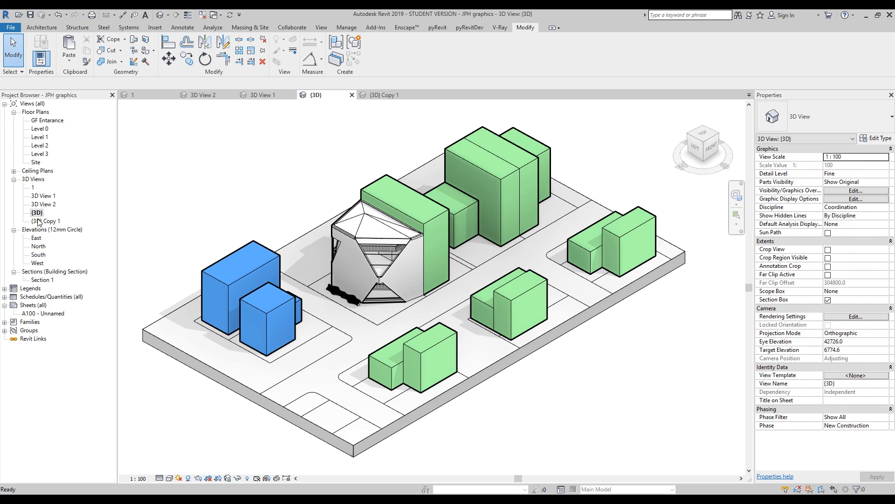
pyautogui.rightClick(37, 213)
pyautogui.click(83, 364)
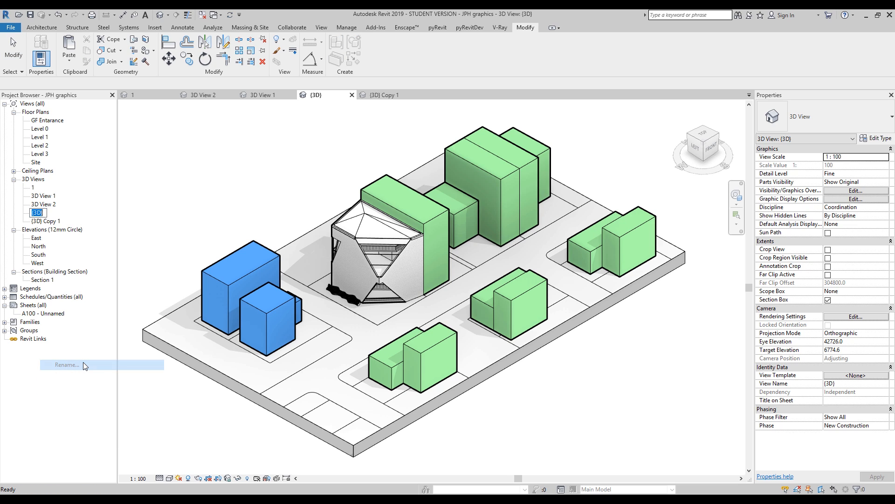
pyautogui.write('2')
pyautogui.press('Return')
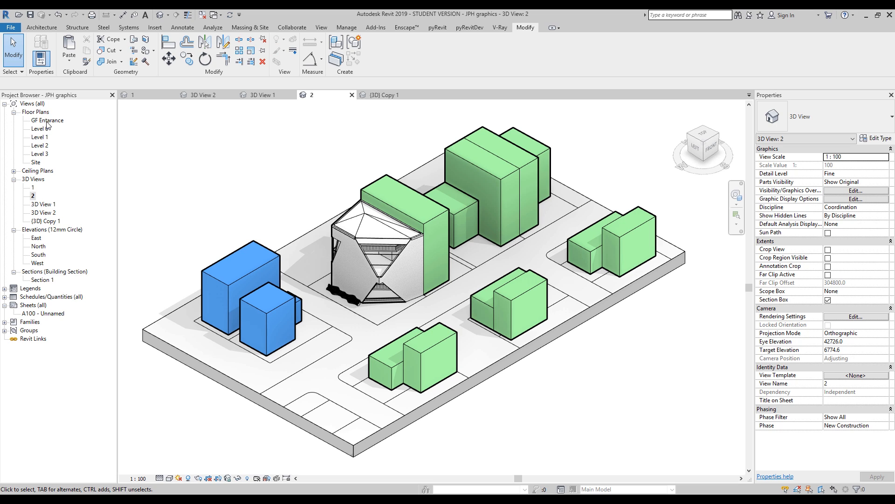
# - Open the Site floor plan at the road junction beside the main building
pyautogui.doubleClick(32, 163)
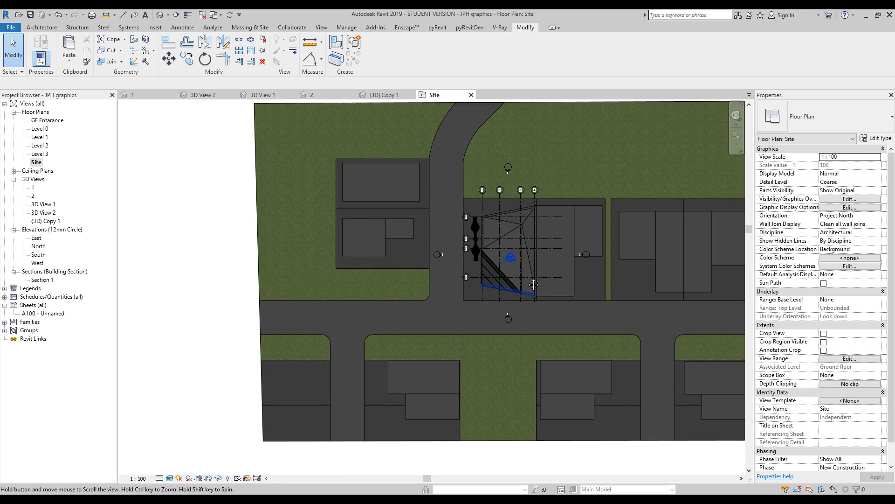
pyautogui.moveTo(533, 285); pyautogui.dragTo(567, 274, button='middle')
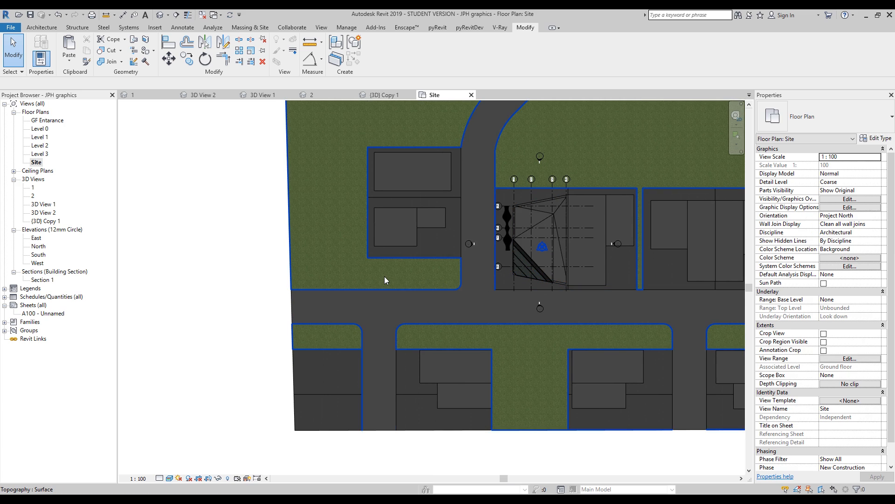
pyautogui.scroll(7, 385, 278)
pyautogui.scroll(1, 415, 320)
pyautogui.moveTo(415, 320); pyautogui.dragTo(420, 264, button='middle')
pyautogui.scroll(-1, 419, 264)
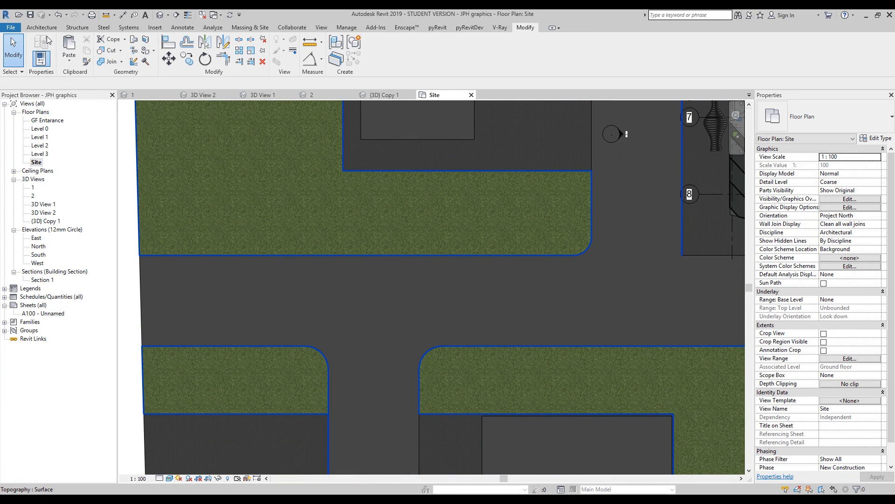
# - Create an in-place component in the Generic Models category named Arrow
pyautogui.click(48, 29)
pyautogui.click(117, 65)
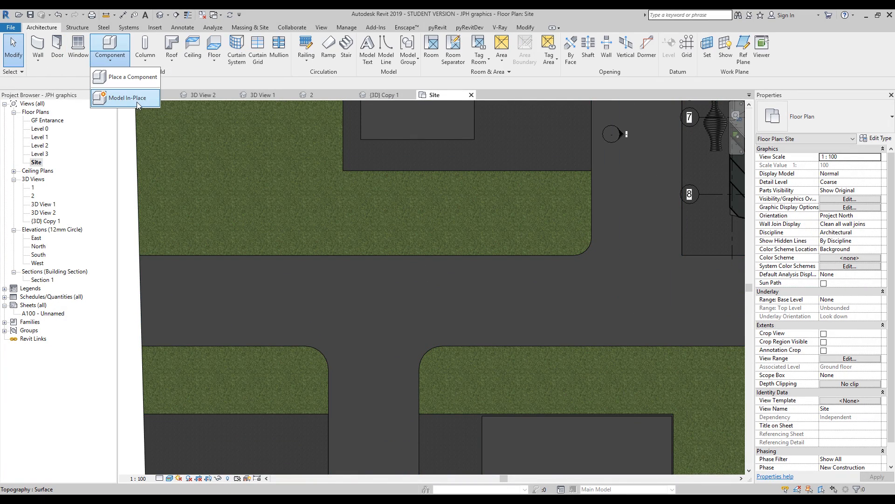
pyautogui.click(135, 82)
pyautogui.scroll(-3, 504, 221)
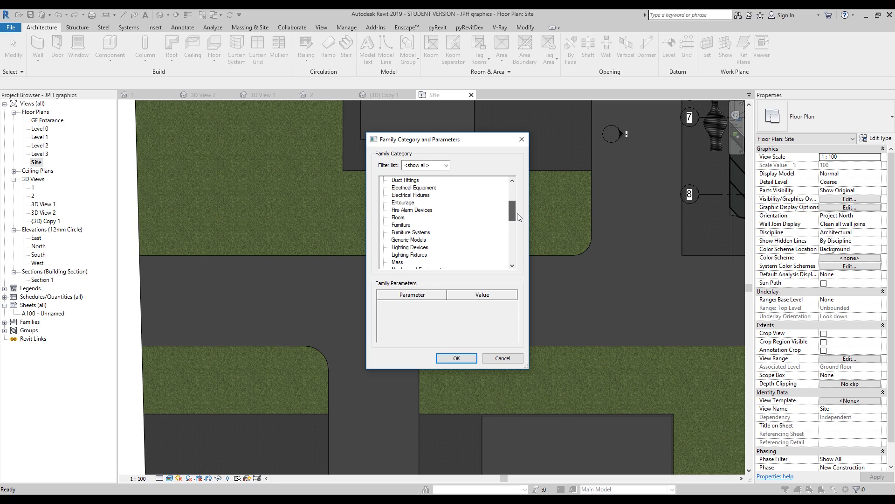
pyautogui.click(420, 240)
pyautogui.click(455, 358)
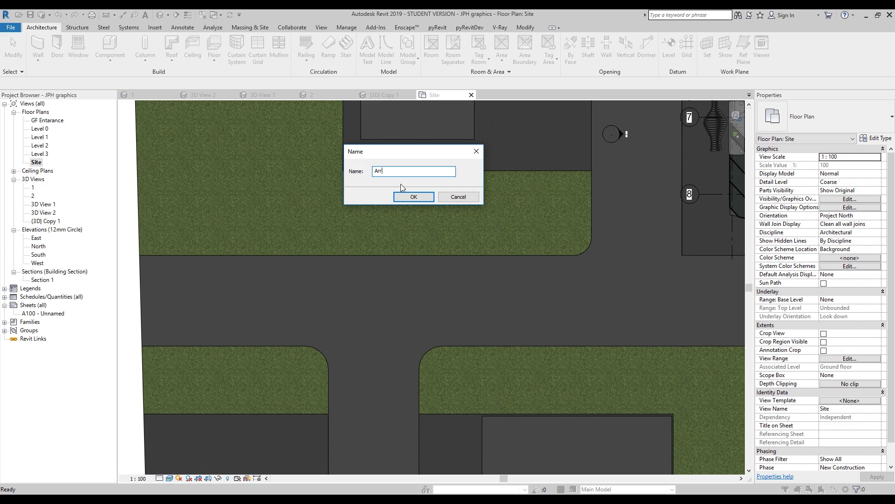
pyautogui.write('Arrow')
pyautogui.click(411, 196)
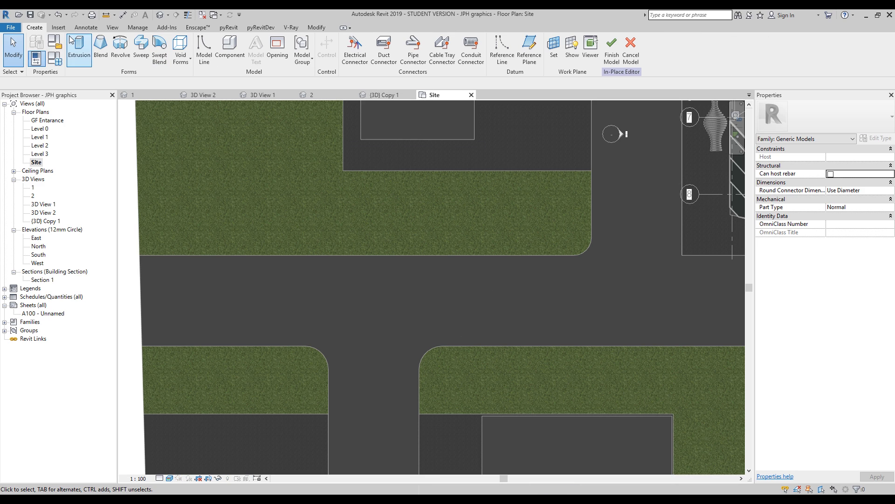
# - Draw a horizontal reference line along the road, just before the side-road junction
pyautogui.scroll(1, 212, 316)
pyautogui.click(241, 294)
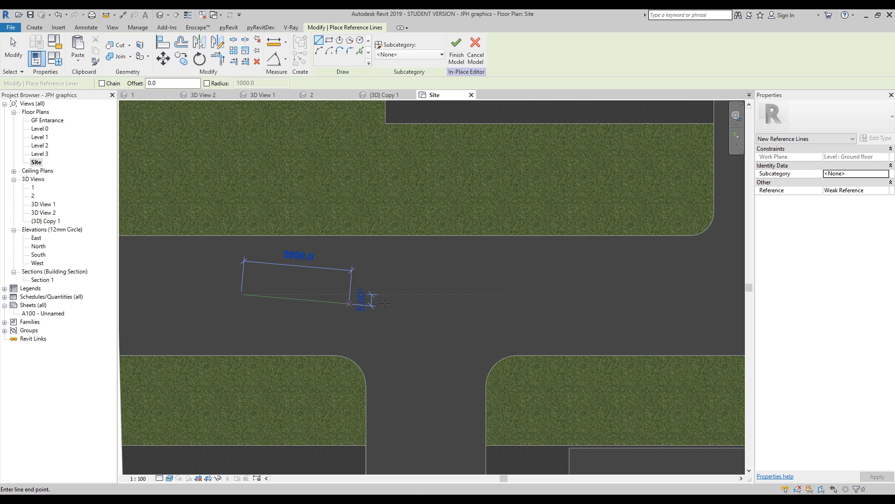
pyautogui.click(363, 294)
pyautogui.scroll(2, 299, 289)
pyautogui.press('Escape')
pyautogui.press('Escape')
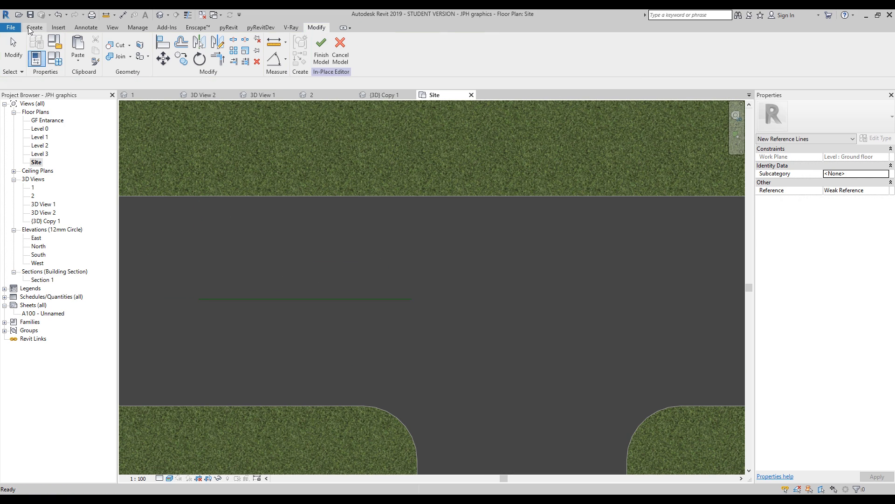
# - Start an extrusion and sketch the upper half of the arrowhead, from its tip on the reference line to its short vertical back edge
pyautogui.click(80, 47)
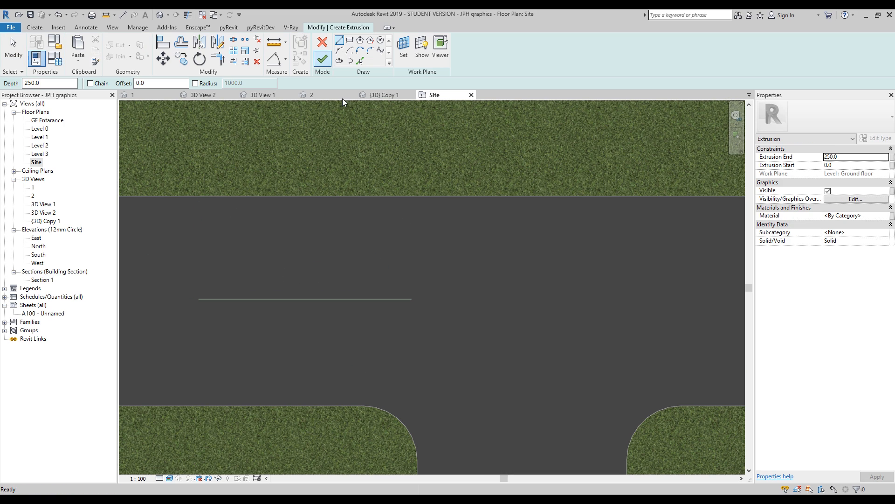
pyautogui.scroll(1, 306, 222)
pyautogui.click(442, 331)
pyautogui.click(366, 294)
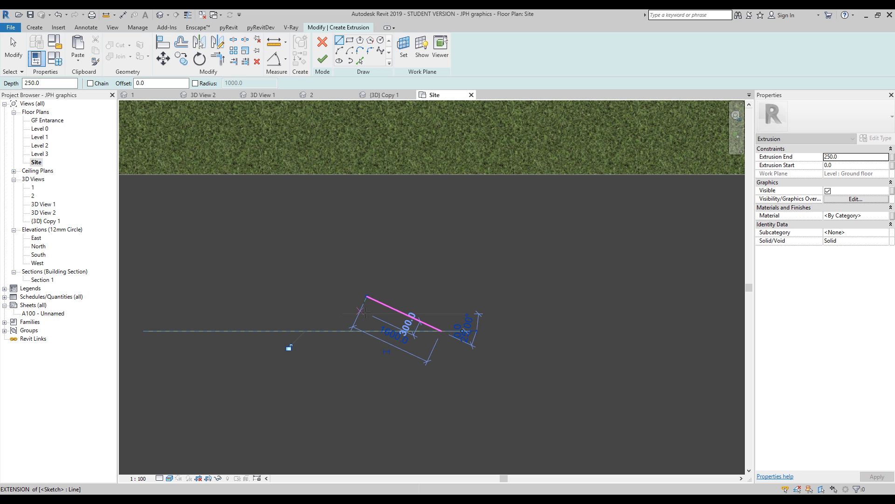
pyautogui.scroll(1, 369, 322)
pyautogui.click(367, 282)
pyautogui.scroll(-2, 471, 256)
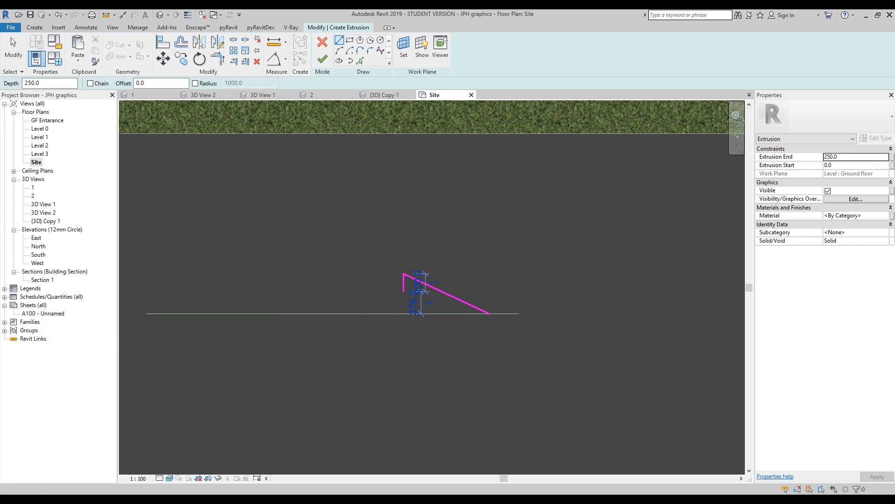
# - Sketch the upper half of the arrow shaft 1100 mm long behind the head and end it on the reference line
pyautogui.click(407, 291)
pyautogui.click(402, 293)
pyautogui.click(403, 291)
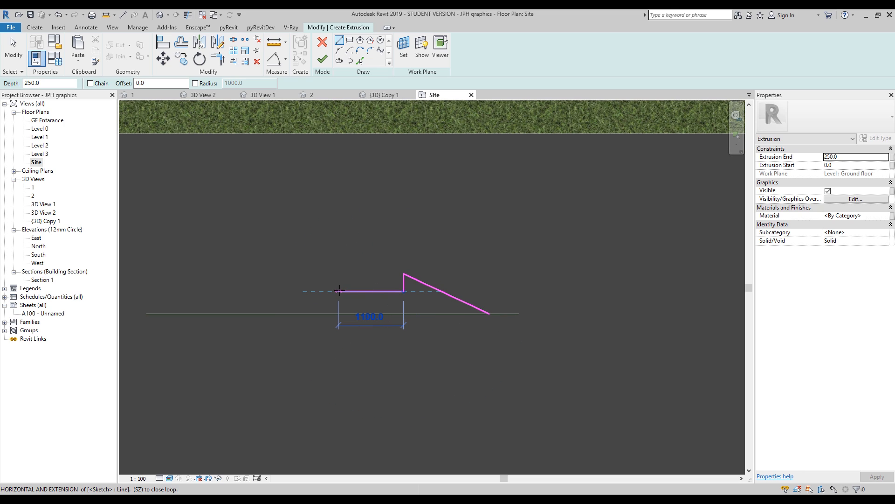
pyautogui.click(339, 291)
pyautogui.click(339, 313)
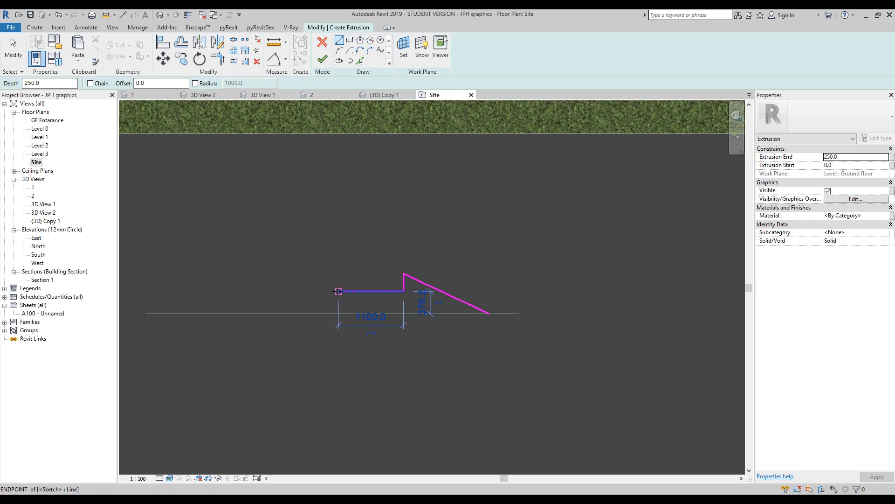
pyautogui.press('Escape')
pyautogui.press('Escape')
pyautogui.moveTo(296, 260); pyautogui.dragTo(350, 264, button='middle')
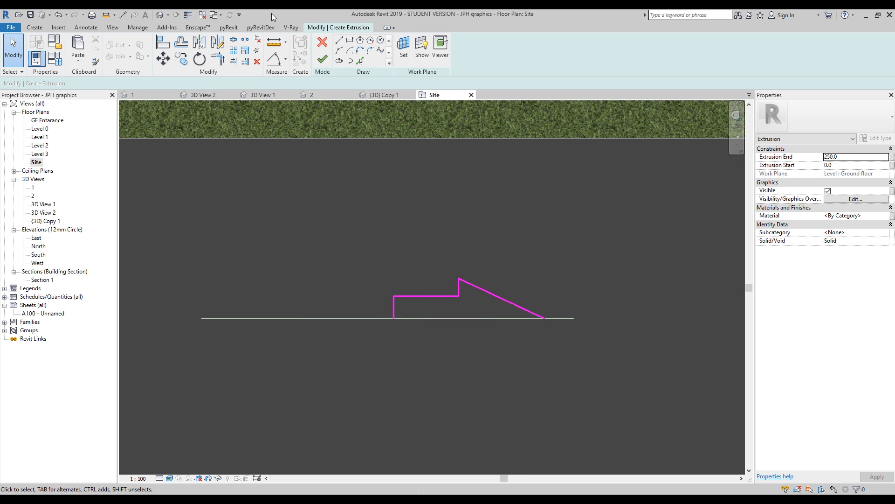
# - Sketch a rectangle behind the shaft, standing on the reference line and level with the shaft's edge, and delete its bottom side
pyautogui.click(350, 40)
pyautogui.click(376, 318)
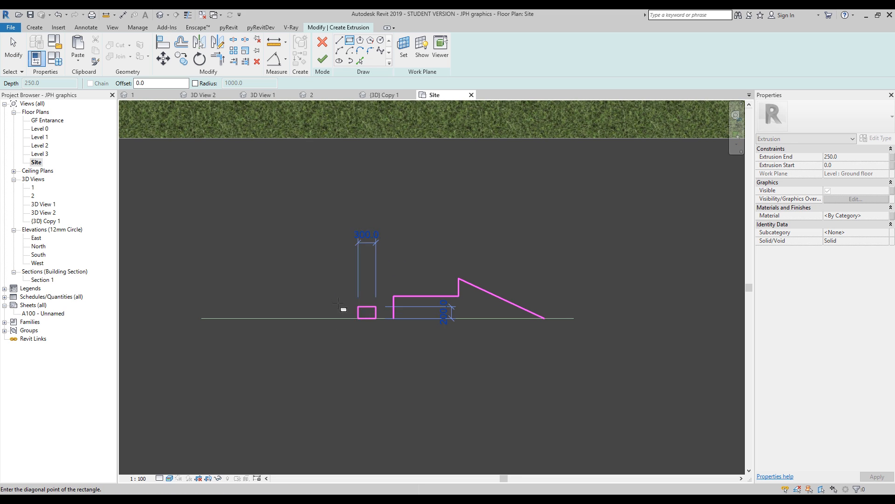
pyautogui.click(327, 296)
pyautogui.press('Escape')
pyautogui.press('Escape')
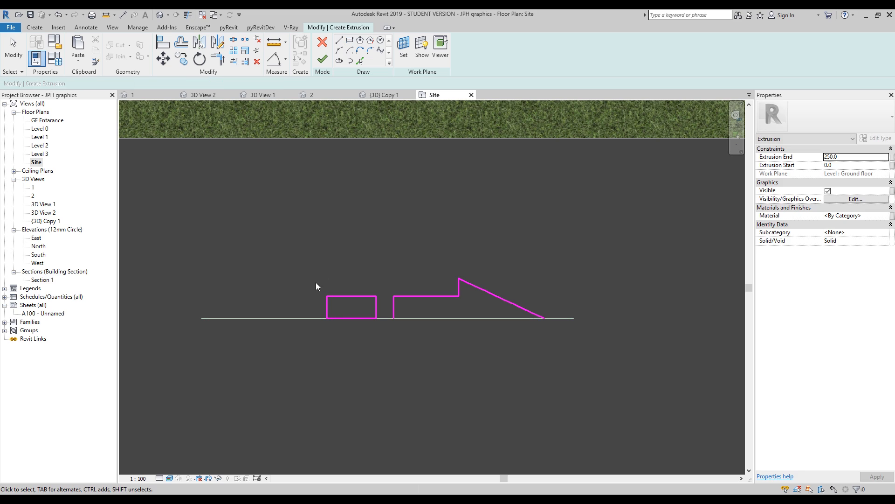
pyautogui.click(342, 317)
pyautogui.press('Delete')
# - Copy the open rectangle twice along the reference line at equal spacing to form the dashed arrow tail
pyautogui.moveTo(316, 277); pyautogui.dragTo(383, 325)
pyautogui.click(182, 58)
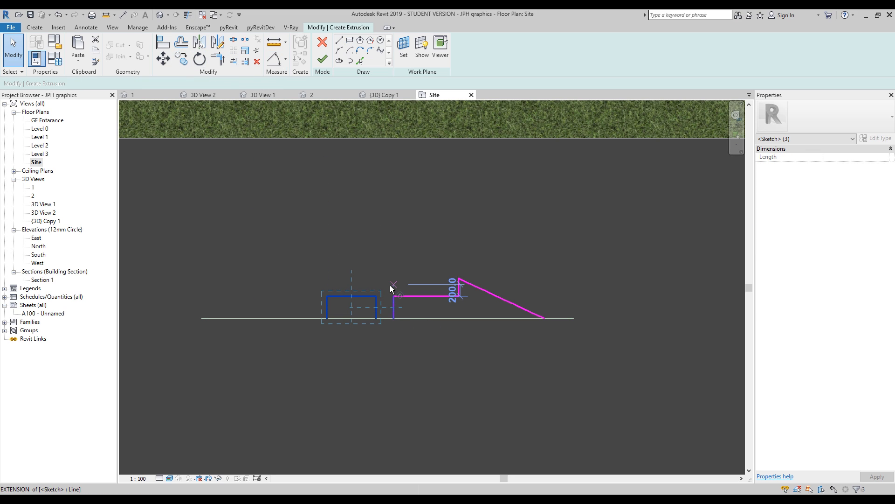
pyautogui.click(394, 296)
pyautogui.click(328, 293)
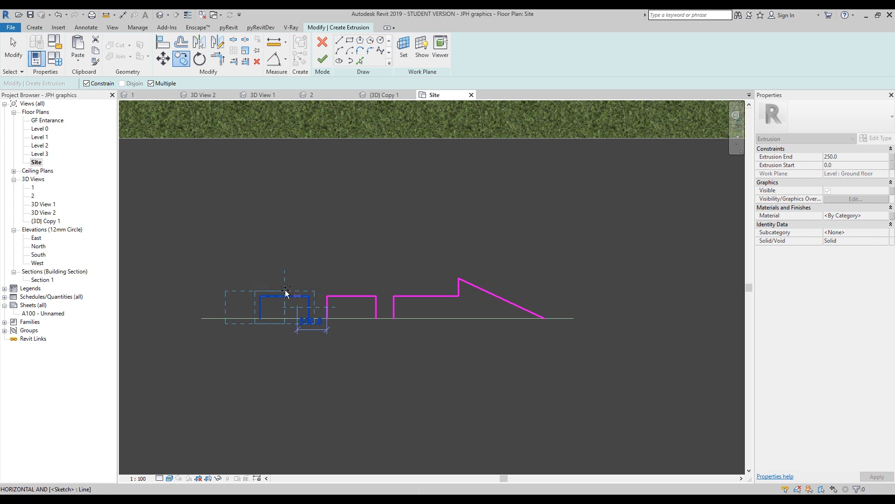
pyautogui.click(260, 295)
pyautogui.press('Escape')
pyautogui.press('Escape')
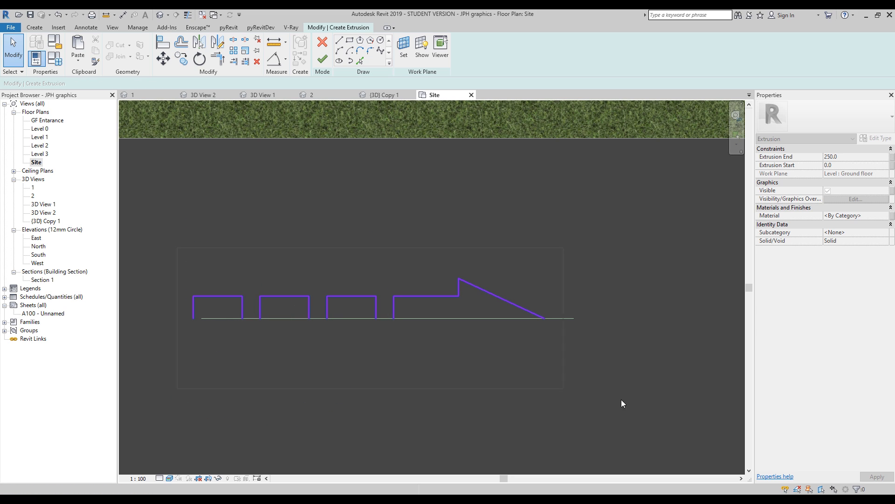
# - Mirror the whole half-arrow sketch about the reference line
pyautogui.moveTo(564, 374); pyautogui.dragTo(564, 375)
pyautogui.click(199, 43)
pyautogui.click(513, 319)
pyautogui.click(205, 264)
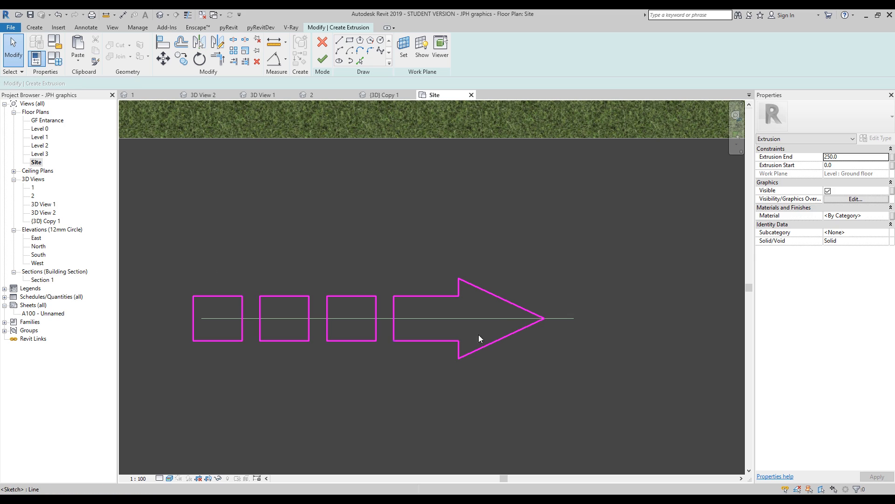
# - Finish the arrow extrusion sketch, change its Extrusion End value and finish the in-place model
pyautogui.click(322, 58)
pyautogui.scroll(-1, 541, 236)
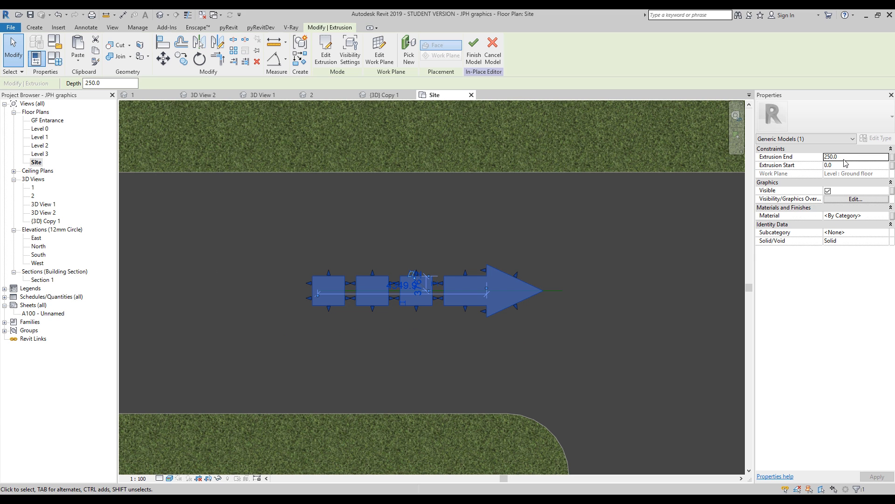
pyautogui.click(845, 158)
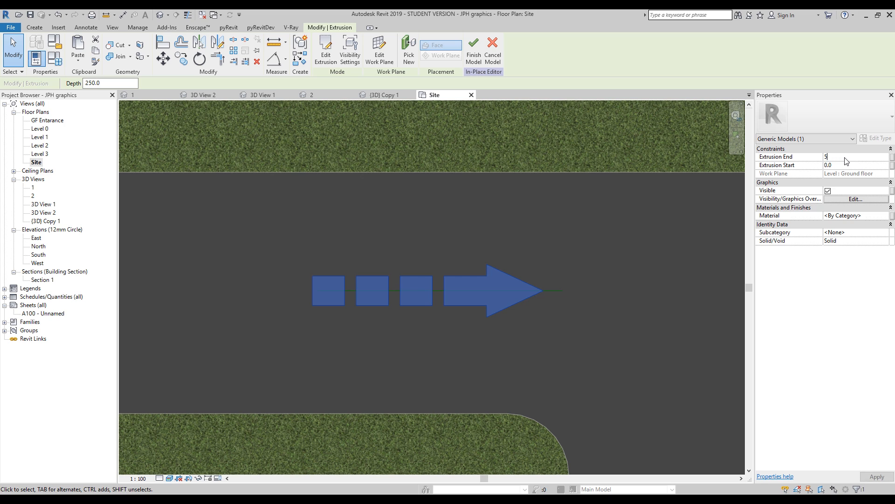
pyautogui.scroll(-3, 457, 227)
pyautogui.click(249, 240)
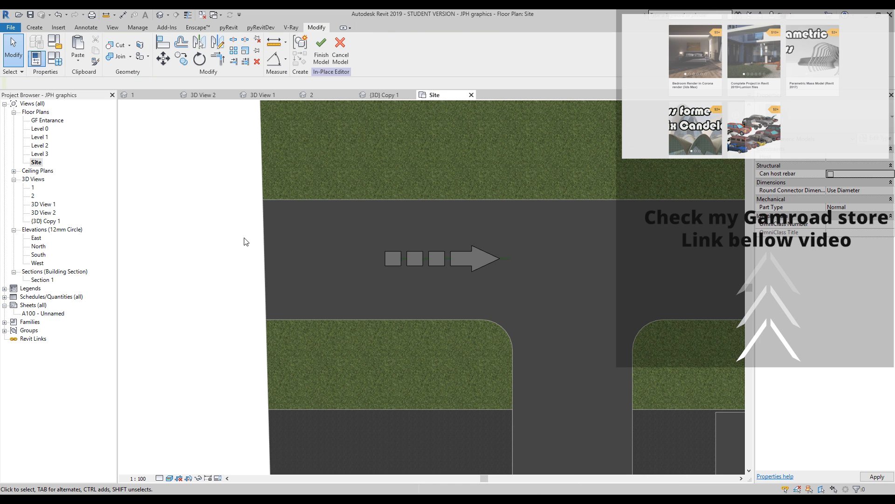
pyautogui.click(322, 56)
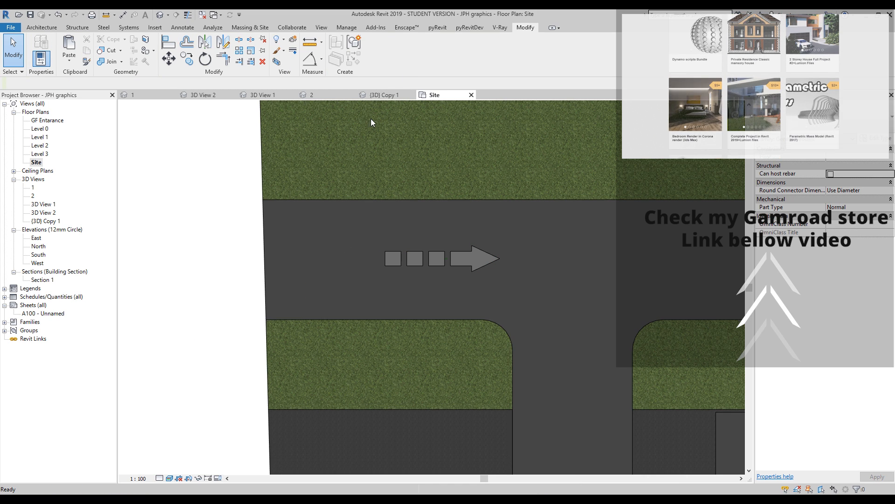
# - Open the {3D} Copy 1 view and set the arrow's Comments to Blue
pyautogui.doubleClick(36, 220)
pyautogui.scroll(5, 321, 396)
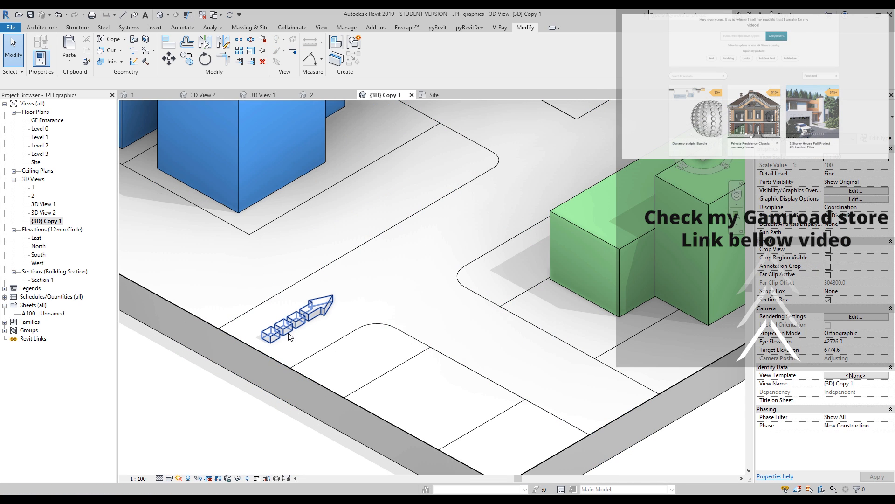
pyautogui.click(301, 319)
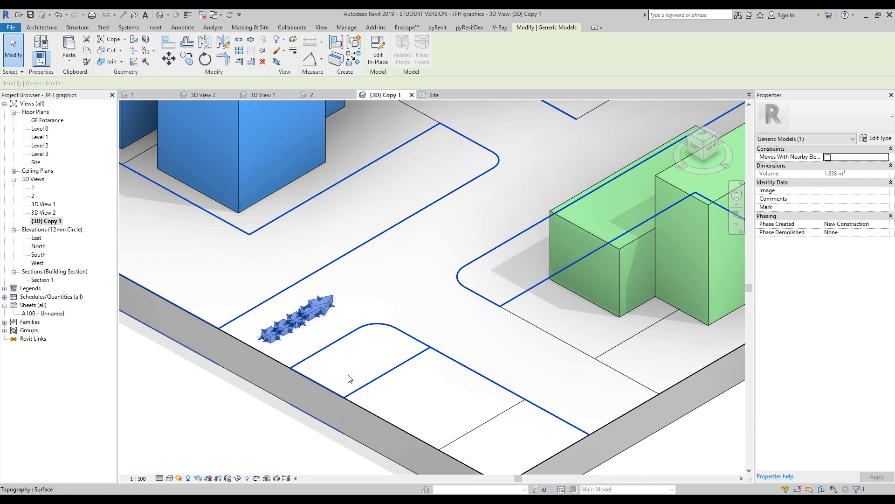
pyautogui.click(858, 200)
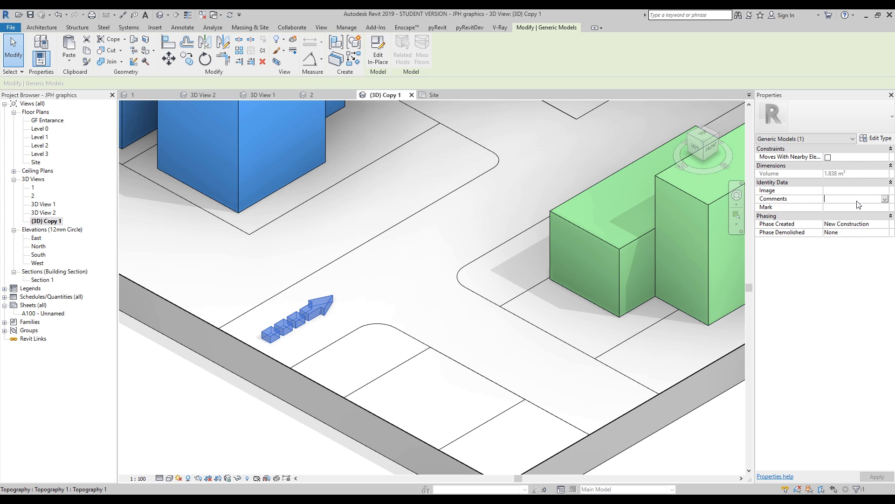
pyautogui.write('Blue')
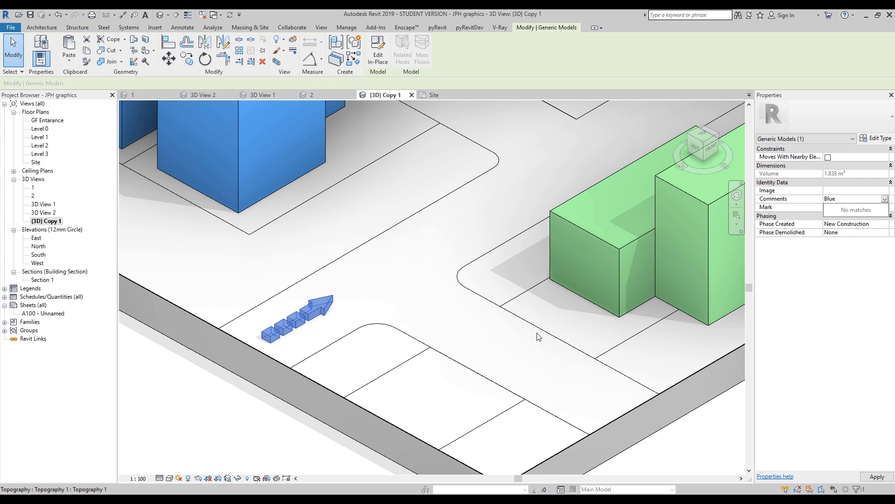
pyautogui.click(238, 427)
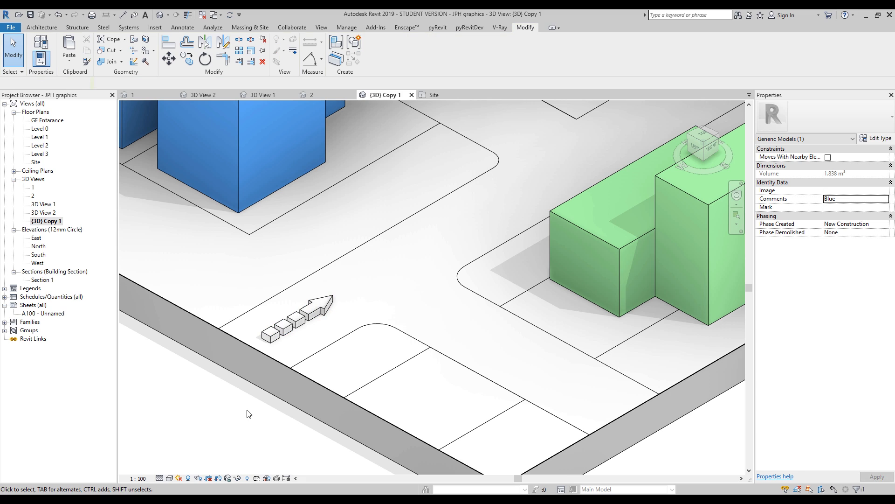
# - Open the Site floor plan and copy the arrow about 29000 mm horizontally along the main road
pyautogui.doubleClick(46, 120)
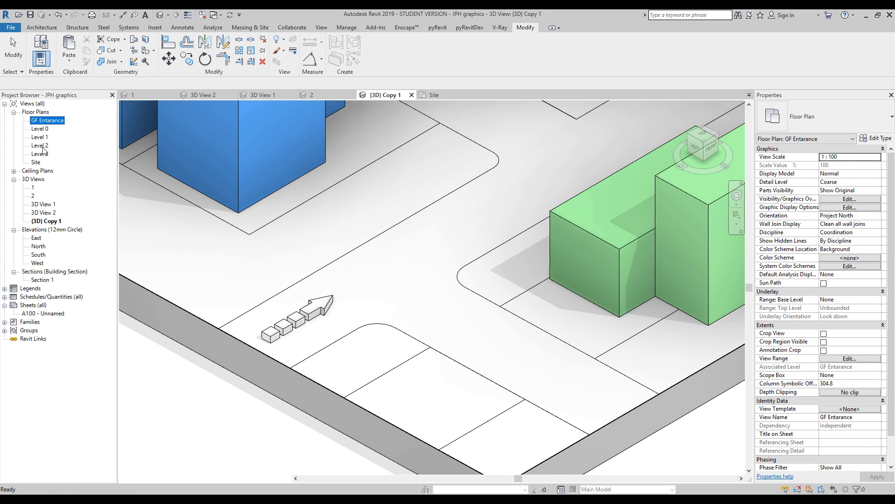
pyautogui.doubleClick(36, 162)
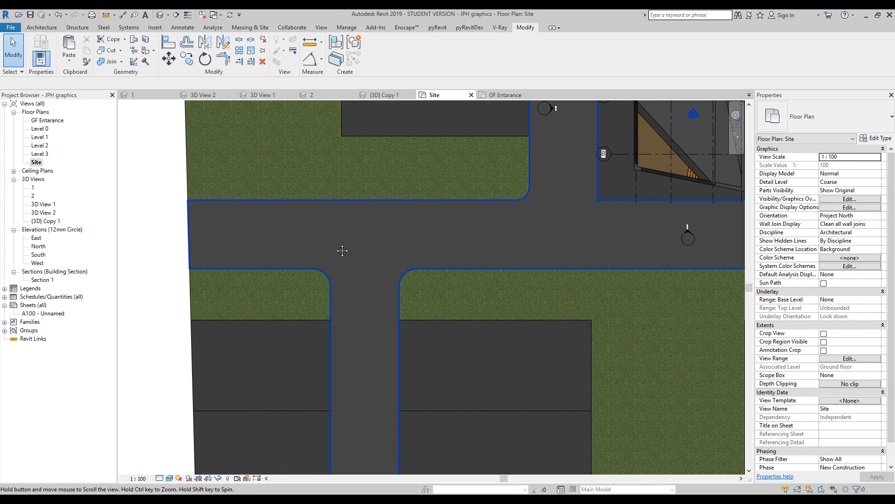
pyautogui.click(301, 233)
pyautogui.click(187, 61)
pyautogui.click(370, 221)
pyautogui.moveTo(437, 221); pyautogui.dragTo(268, 241, button='middle')
pyautogui.click(517, 245)
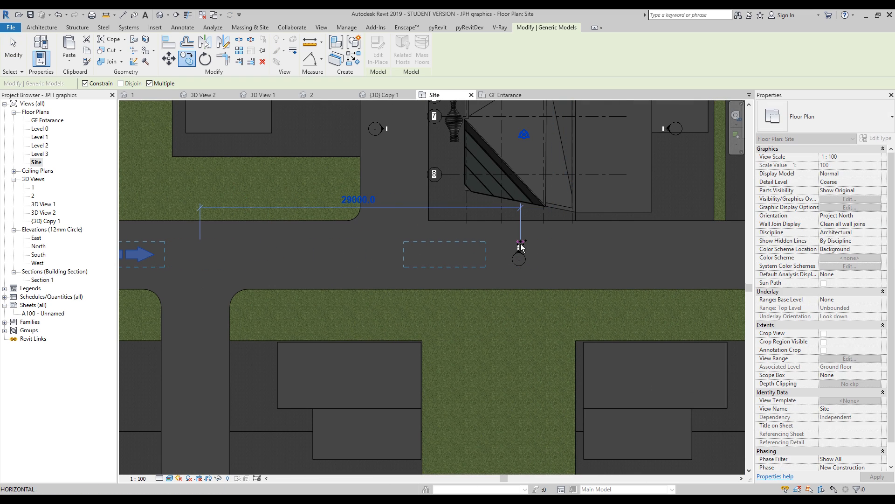
# - Place another arrow copy farther along the main road, past the far side-road junction, and end the copying
pyautogui.moveTo(575, 249); pyautogui.dragTo(319, 248, button='middle')
pyautogui.moveTo(680, 236); pyautogui.dragTo(492, 240, button='middle')
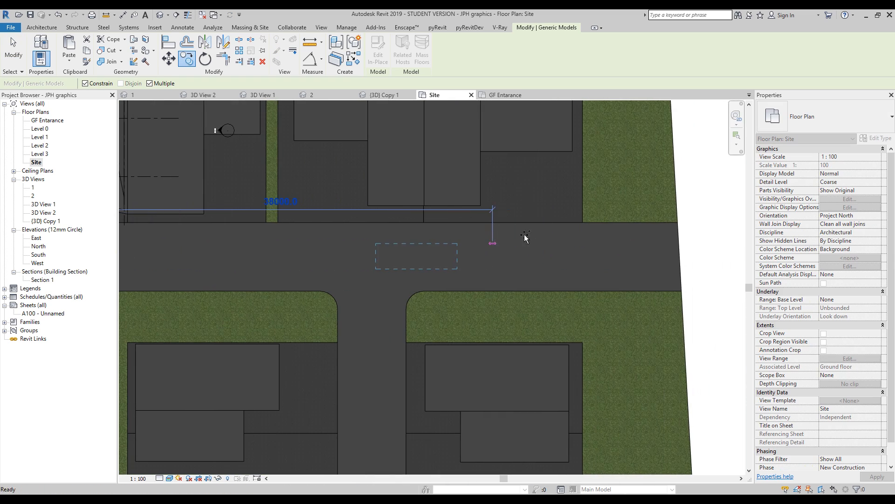
pyautogui.click(555, 237)
pyautogui.scroll(-3, 526, 227)
pyautogui.moveTo(417, 326); pyautogui.dragTo(509, 277, button='middle')
pyautogui.scroll(2, 513, 285)
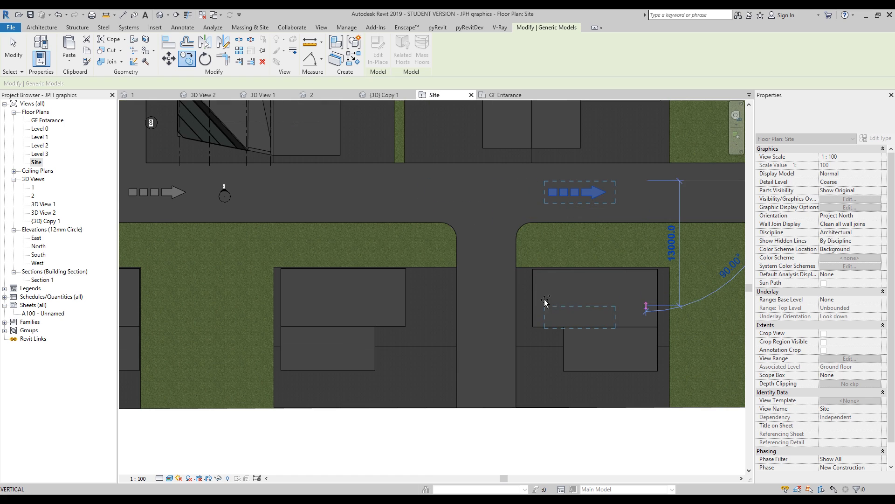
pyautogui.press('Escape')
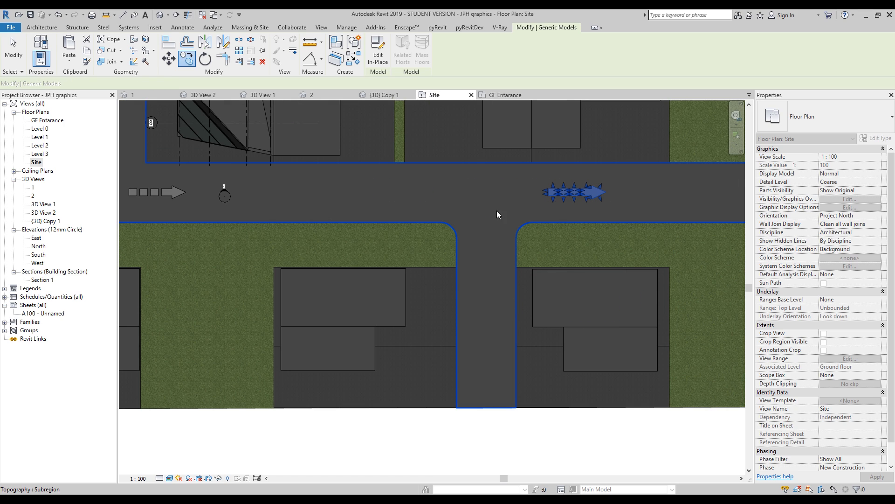
# - Copy the far arrow without the Constrain option to the mouth of the nearby side road
pyautogui.press('c')
pyautogui.press('c')
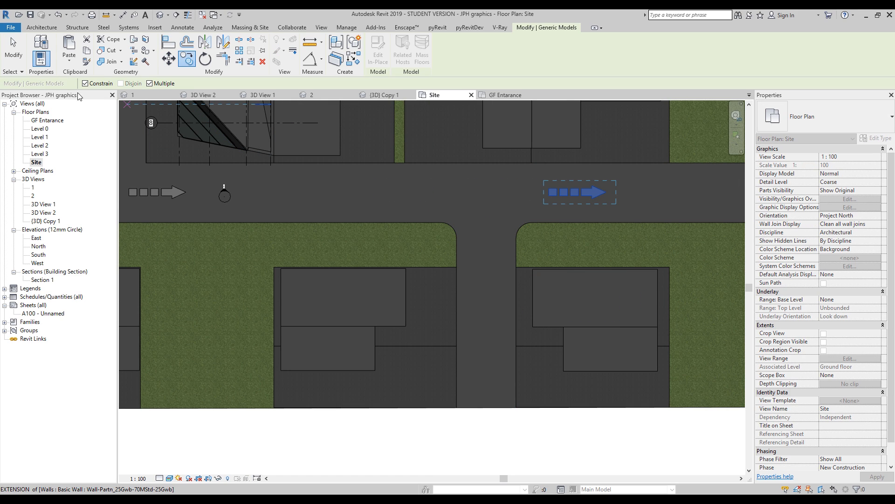
pyautogui.click(96, 85)
pyautogui.click(527, 195)
pyautogui.click(422, 211)
# - Rotate the new arrow 90° clockwise and move it down into the middle of the side road
pyautogui.click(204, 60)
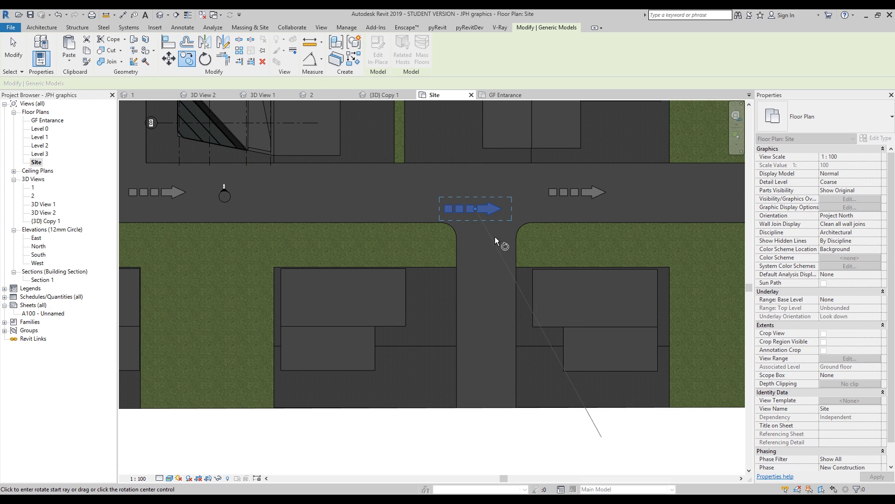
pyautogui.click(528, 209)
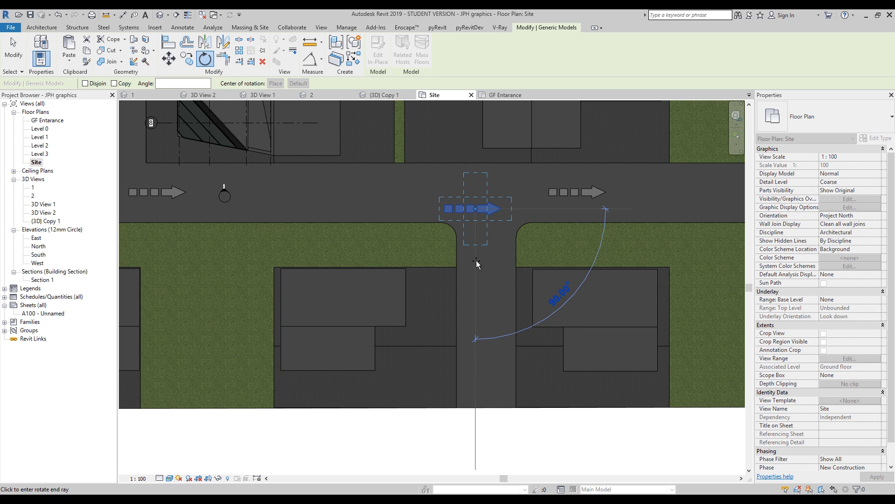
pyautogui.click(477, 263)
pyautogui.click(170, 60)
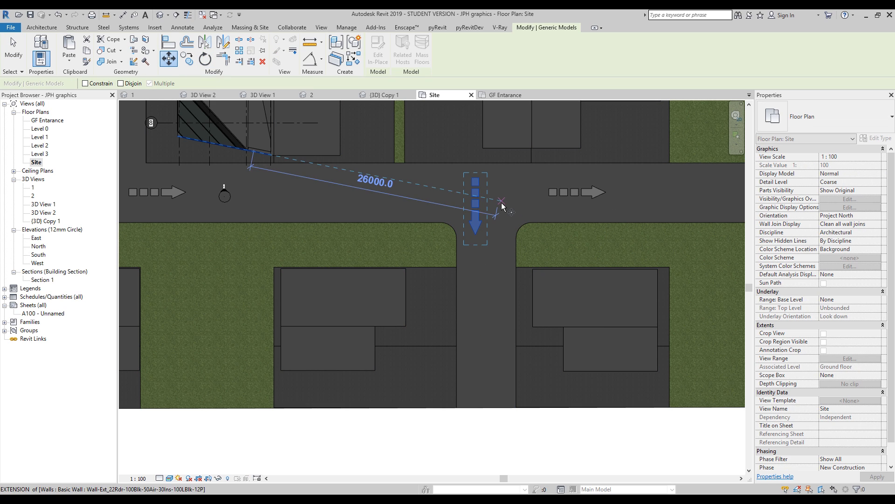
pyautogui.click(501, 201)
pyautogui.click(508, 254)
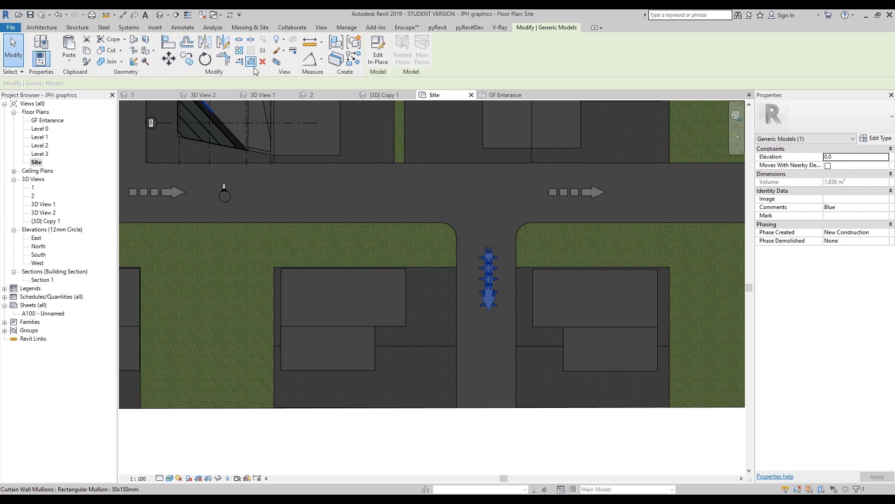
# - Copy the downward side-road arrow across to the other side road south of the main road
pyautogui.press('c')
pyautogui.press('o')
pyautogui.click(485, 343)
pyautogui.scroll(-1, 485, 343)
pyautogui.moveTo(266, 338); pyautogui.dragTo(501, 335, button='middle')
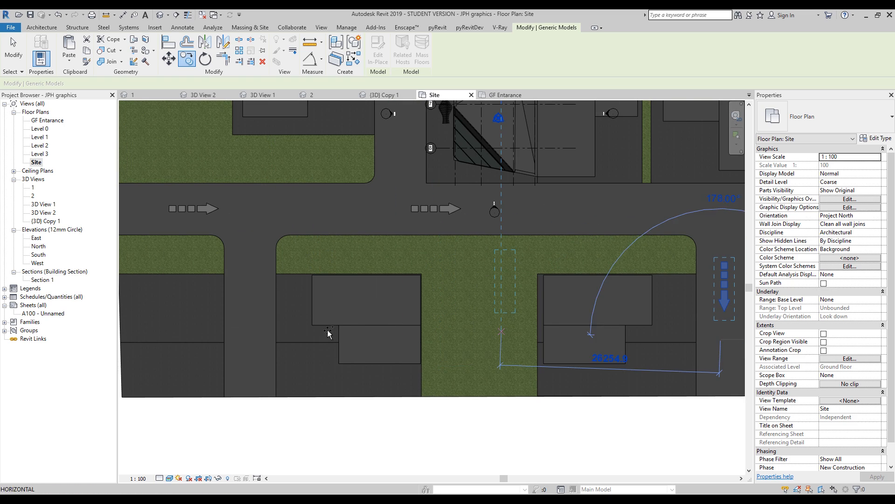
pyautogui.click(245, 339)
# - Place another copy of the arrow in the road north of the main road, beside the building, and end the copying
pyautogui.moveTo(302, 245); pyautogui.dragTo(306, 335, button='middle')
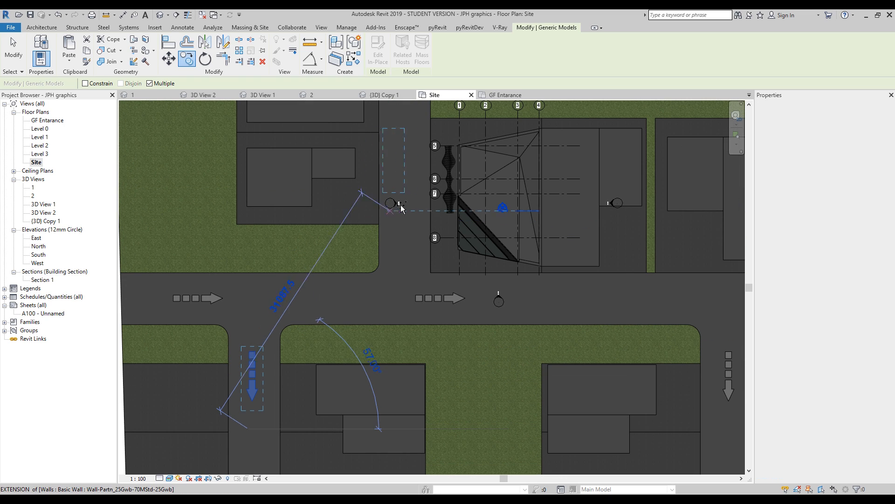
pyautogui.click(400, 265)
pyautogui.press('Escape')
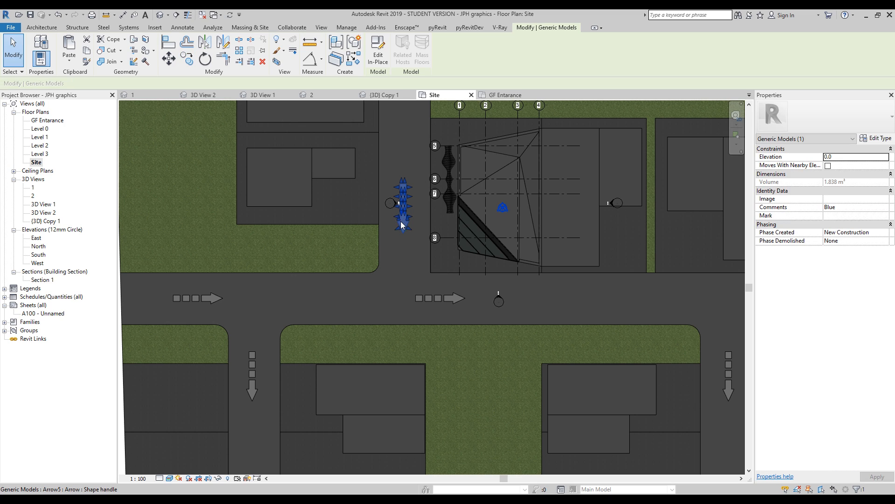
# - Mirror the arrow beside the building so its copy points up the road, and delete the downward-pointing original
pyautogui.click(206, 46)
pyautogui.scroll(4, 408, 173)
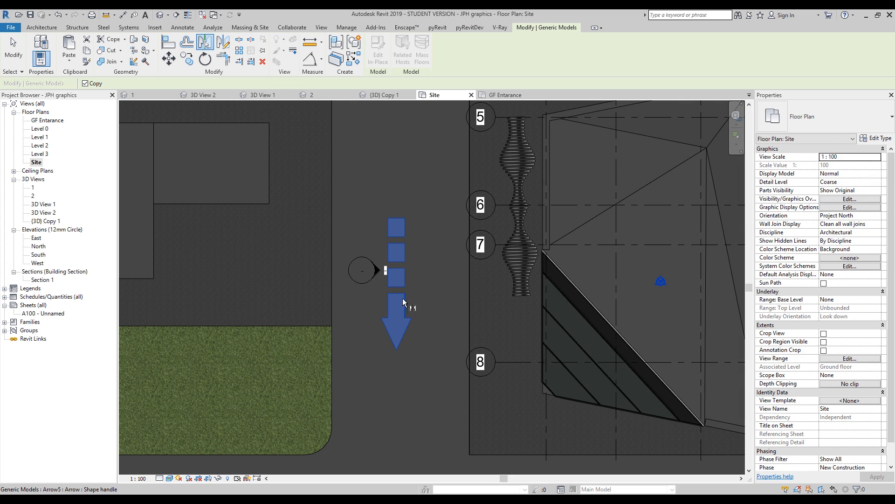
pyautogui.click(401, 295)
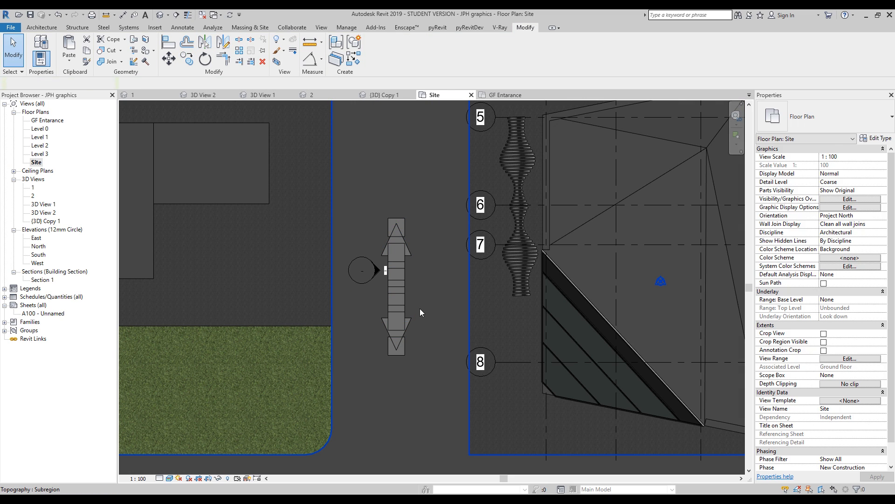
pyautogui.click(411, 318)
pyautogui.press('Escape')
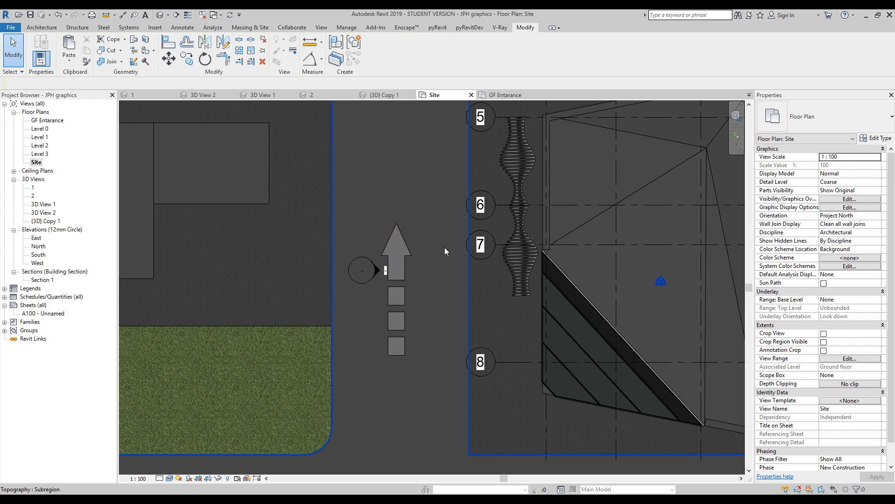
pyautogui.scroll(-5, 444, 248)
pyautogui.click(459, 338)
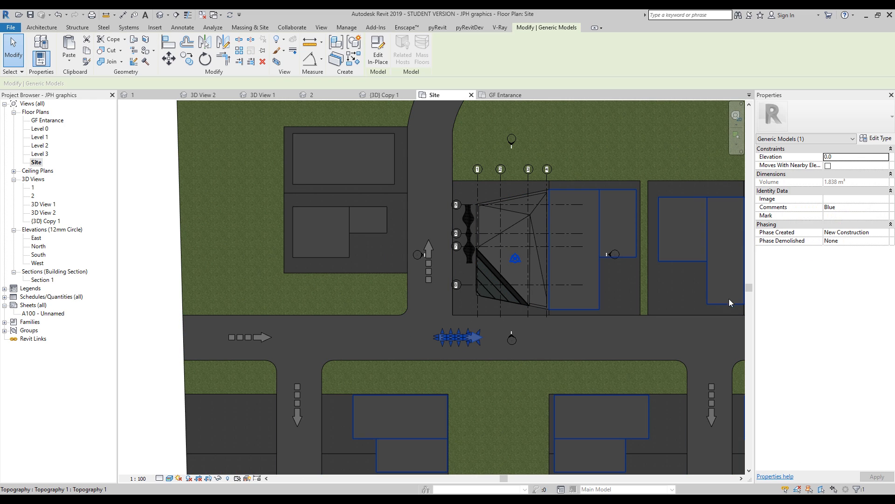
pyautogui.press('Escape')
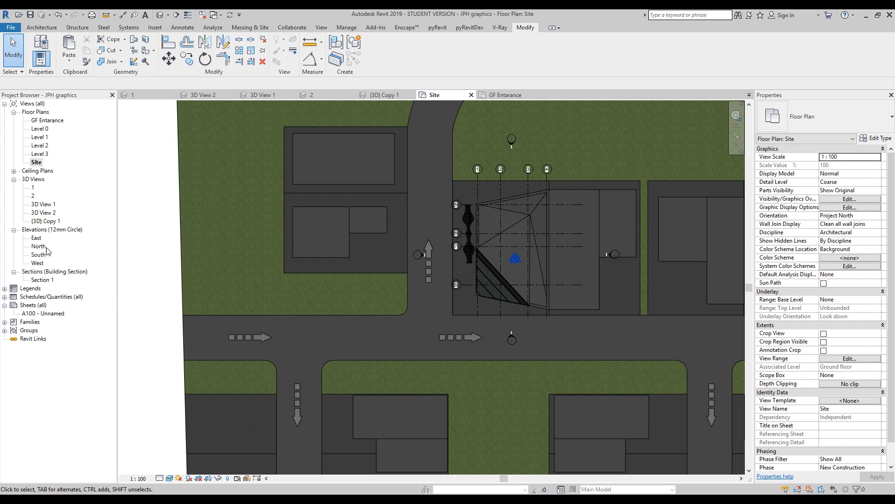
pyautogui.doubleClick(34, 196)
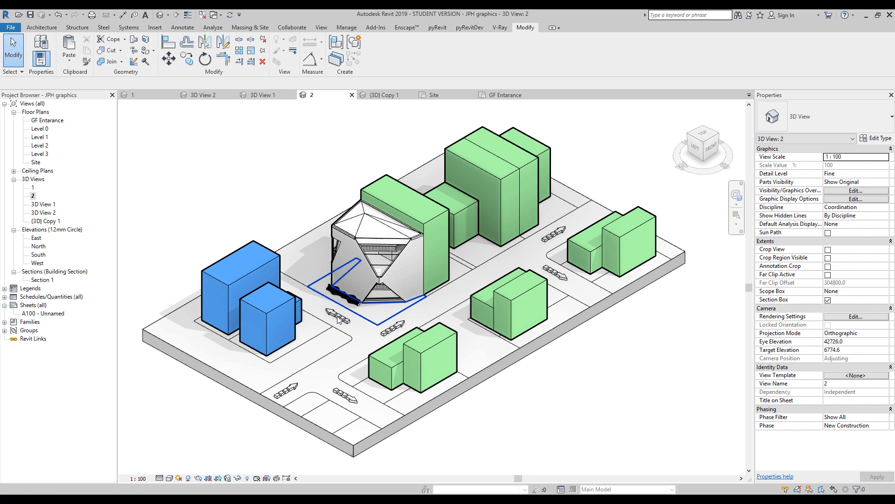
pyautogui.click(325, 28)
pyautogui.click(96, 52)
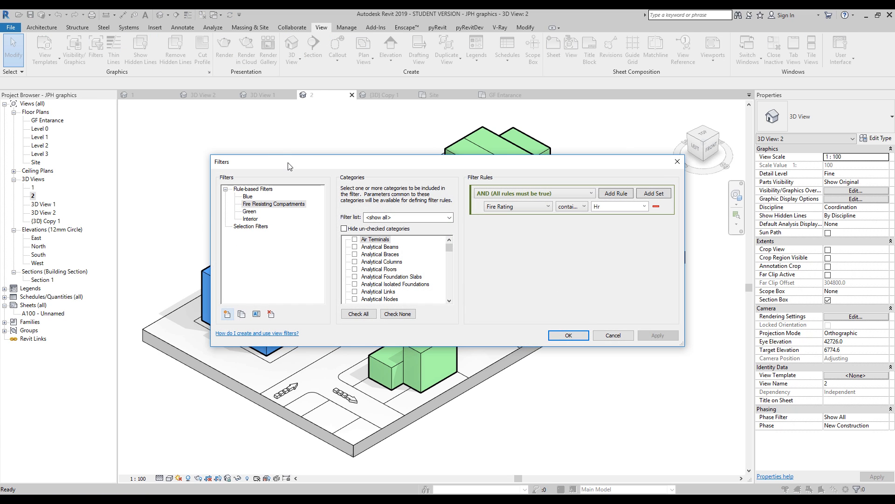
pyautogui.moveTo(291, 167); pyautogui.dragTo(326, 200)
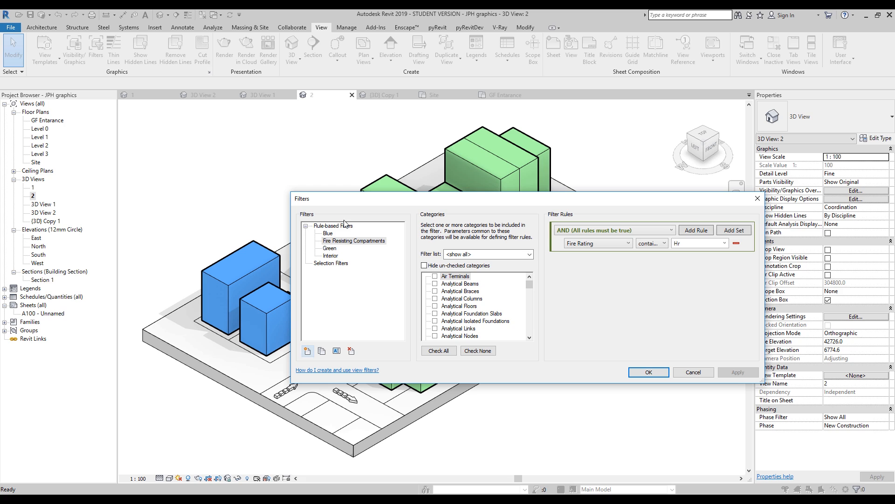
pyautogui.click(757, 199)
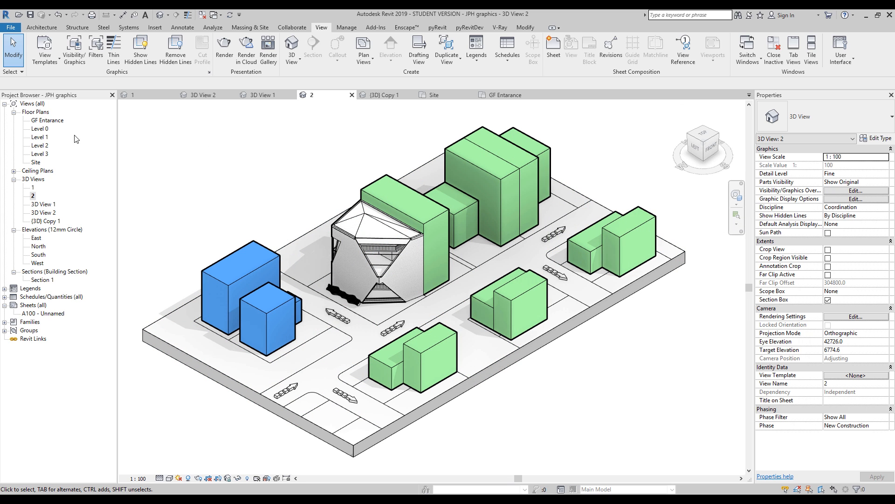
pyautogui.doubleClick(42, 128)
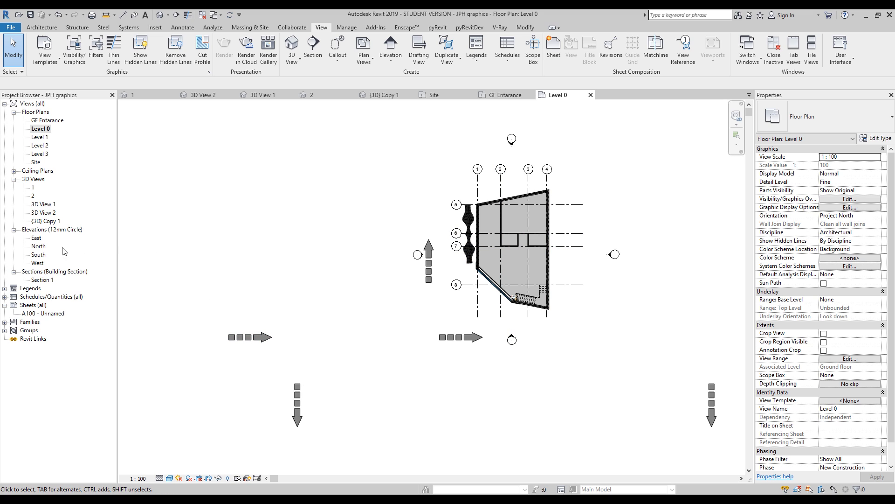
# - In 3D view 2, duplicate the Blue rule-based filter and rename the copy as Blue road direction
pyautogui.doubleClick(33, 196)
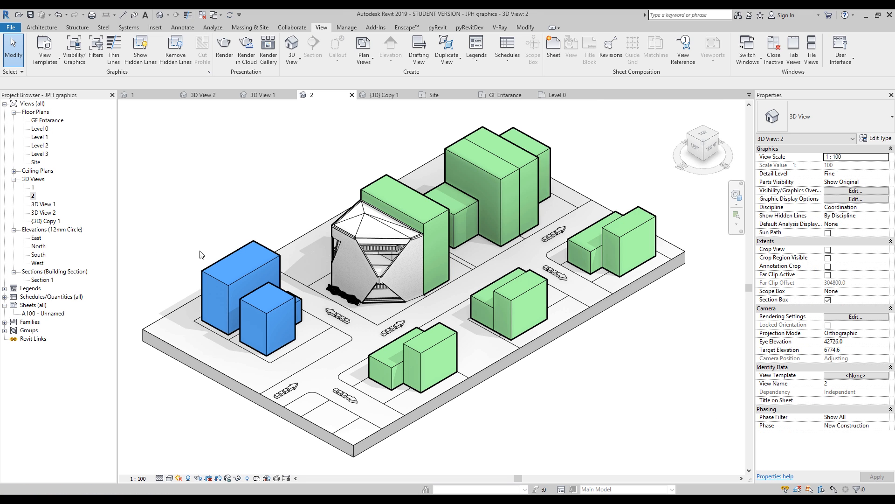
pyautogui.click(96, 50)
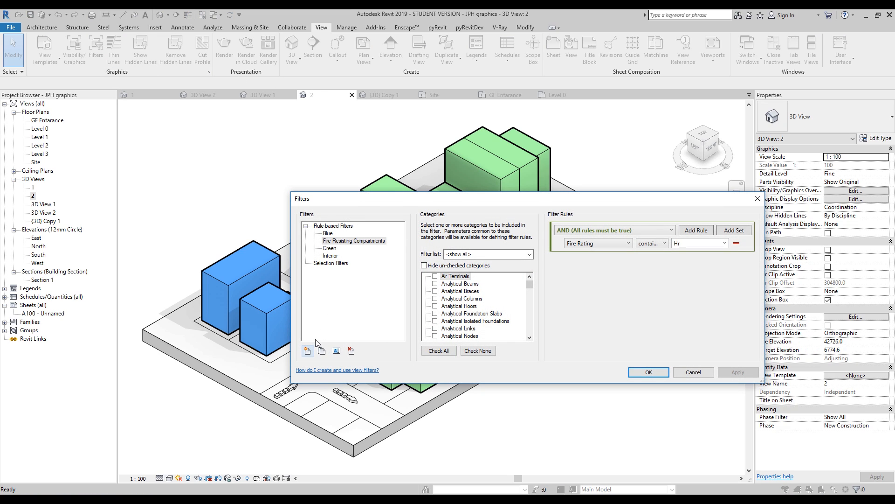
pyautogui.click(328, 234)
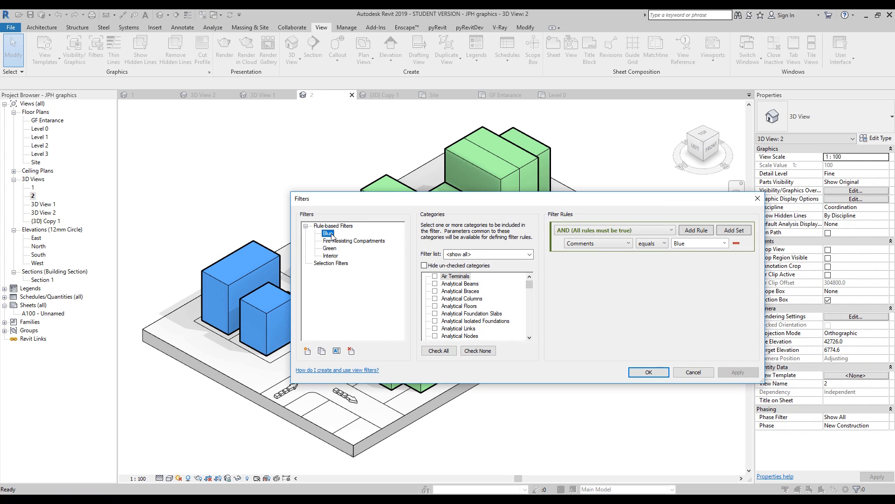
pyautogui.click(322, 351)
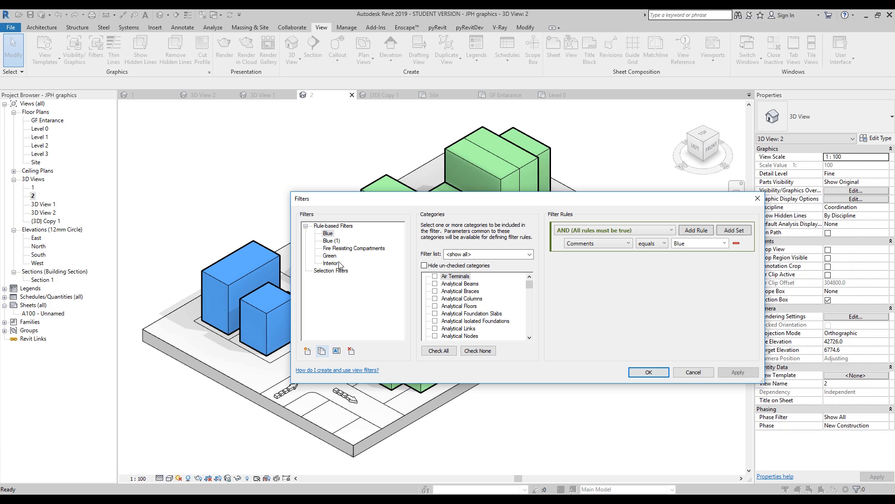
pyautogui.click(337, 351)
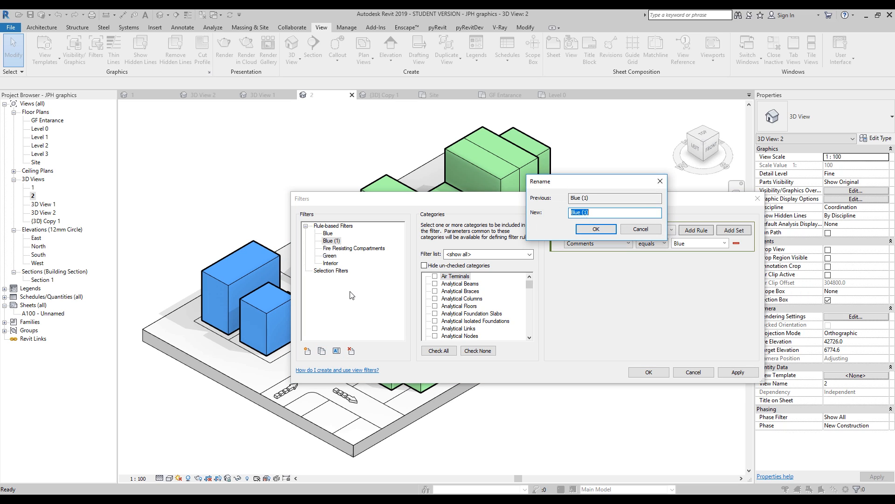
pyautogui.click(598, 216)
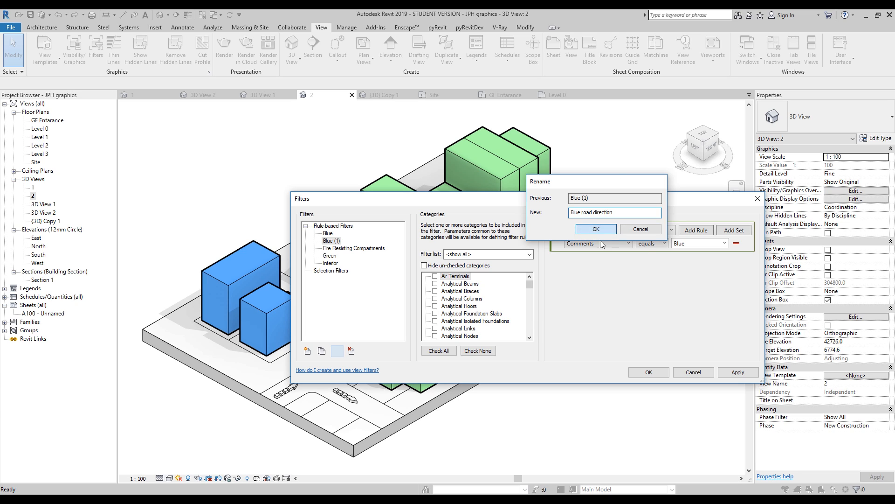
pyautogui.click(596, 228)
# - Change the Blue road direction filter's category from Topography to Generic Models, keeping the rule Comments equals Blue
pyautogui.moveTo(530, 285); pyautogui.dragTo(517, 336)
pyautogui.click(437, 314)
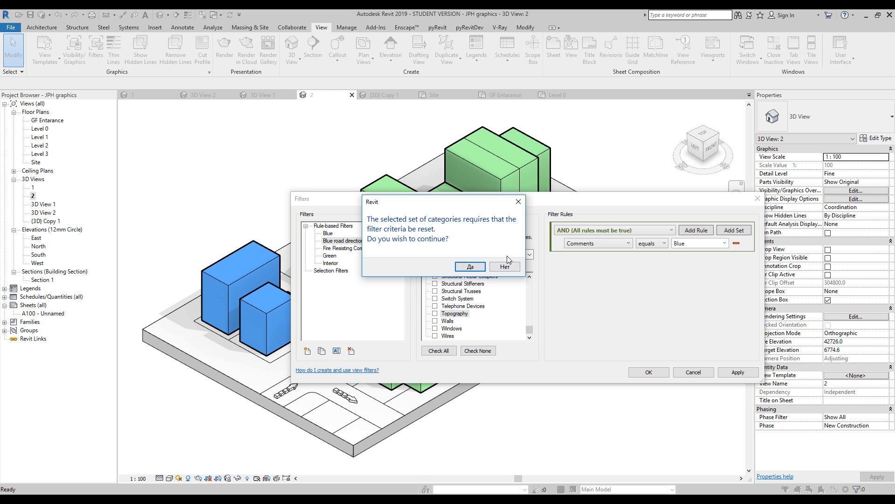
pyautogui.click(466, 266)
pyautogui.scroll(2, 470, 311)
pyautogui.scroll(10, 470, 311)
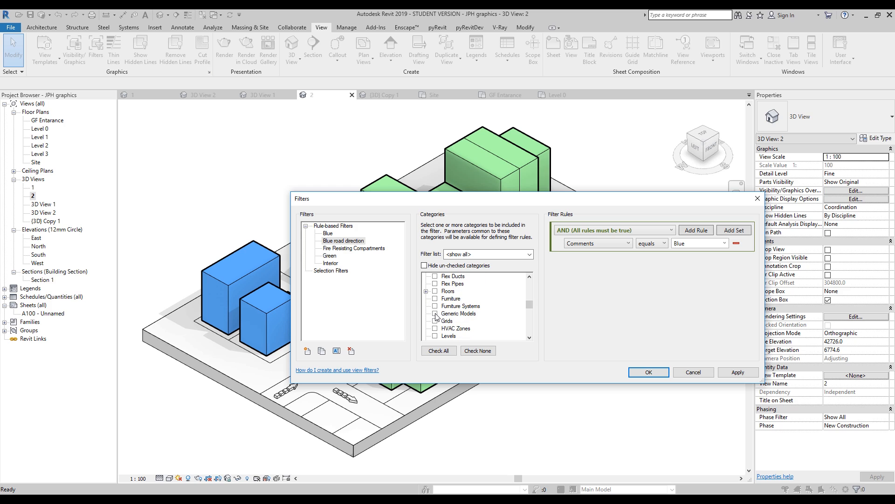
pyautogui.click(435, 313)
pyautogui.moveTo(527, 303); pyautogui.dragTo(514, 347)
pyautogui.click(435, 313)
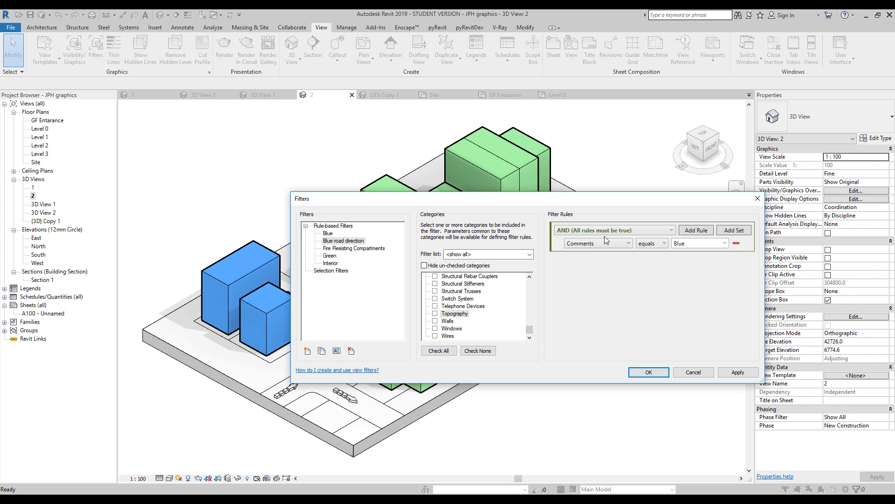
pyautogui.click(653, 370)
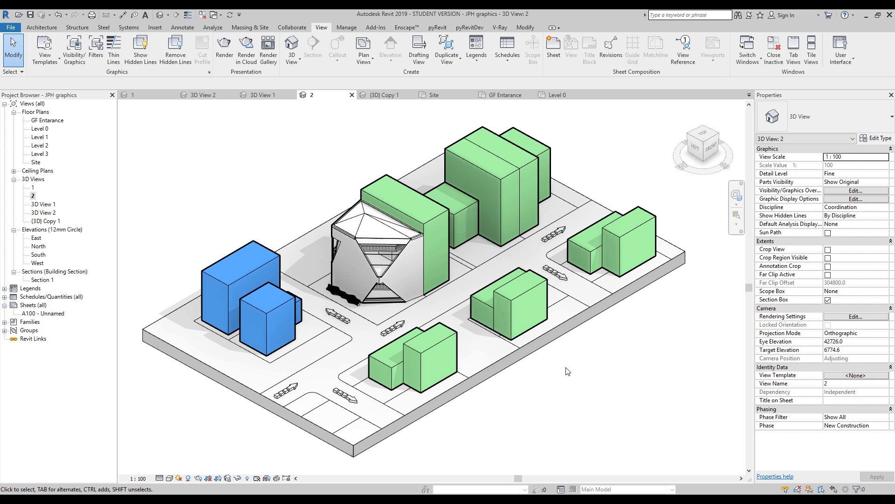
pyautogui.click(96, 48)
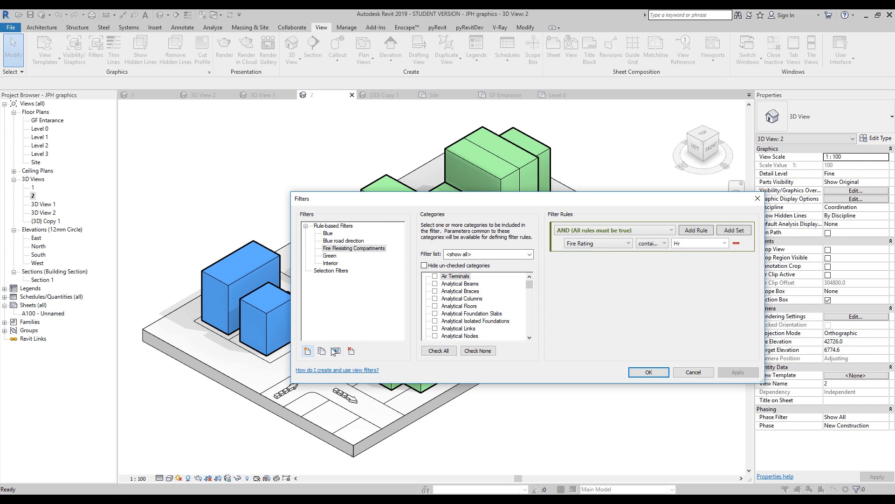
pyautogui.click(692, 372)
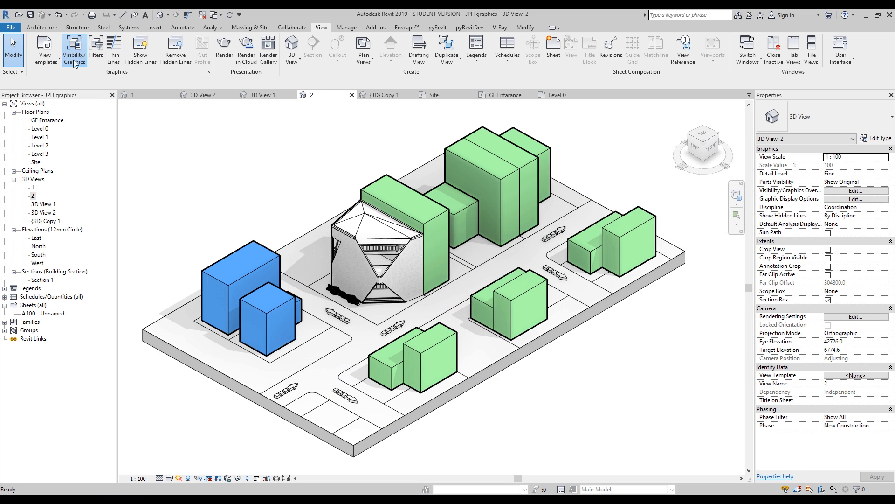
# - Add the Blue road direction filter to the visibility and graphic overrides of 3D view 2
pyautogui.click(70, 49)
pyautogui.click(630, 129)
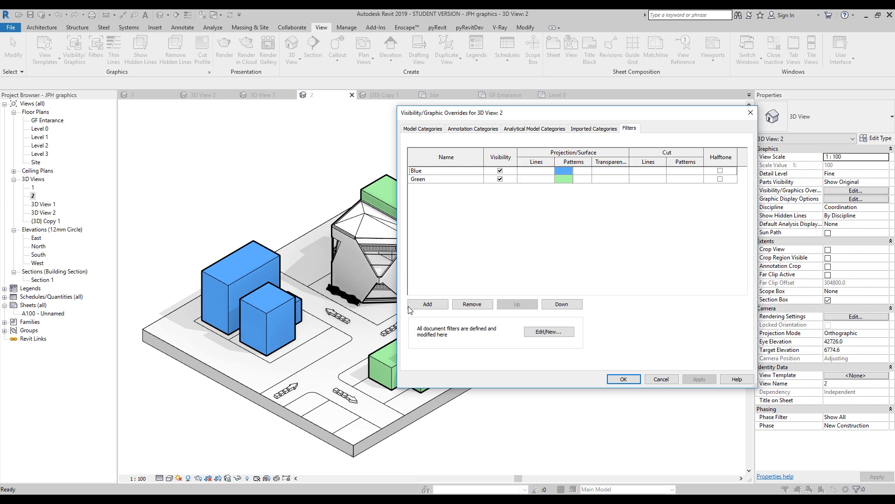
pyautogui.click(428, 304)
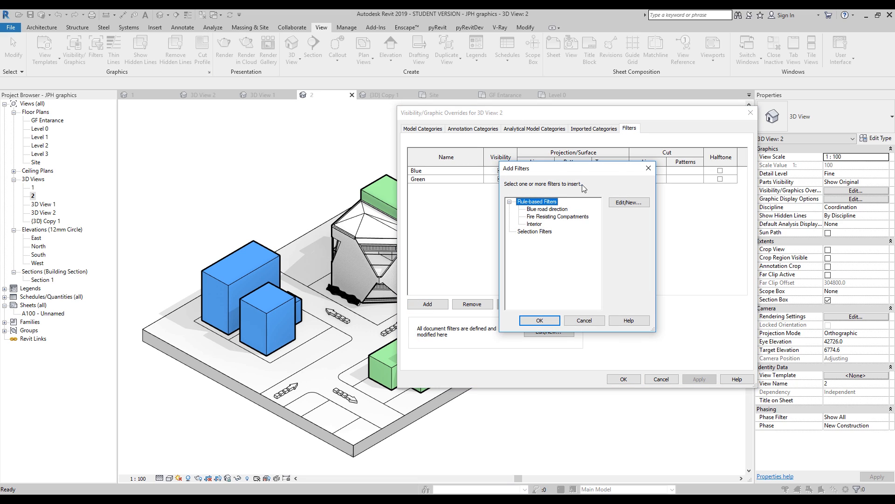
pyautogui.click(539, 210)
pyautogui.click(541, 320)
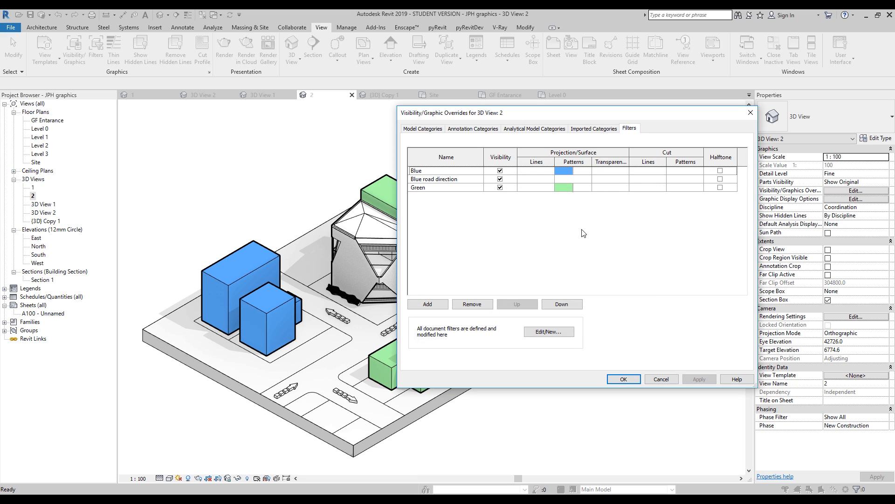
# - Override the Blue road direction filter's projection surface pattern with the blue colour RGB 013-134-255 and apply the overrides
pyautogui.click(569, 179)
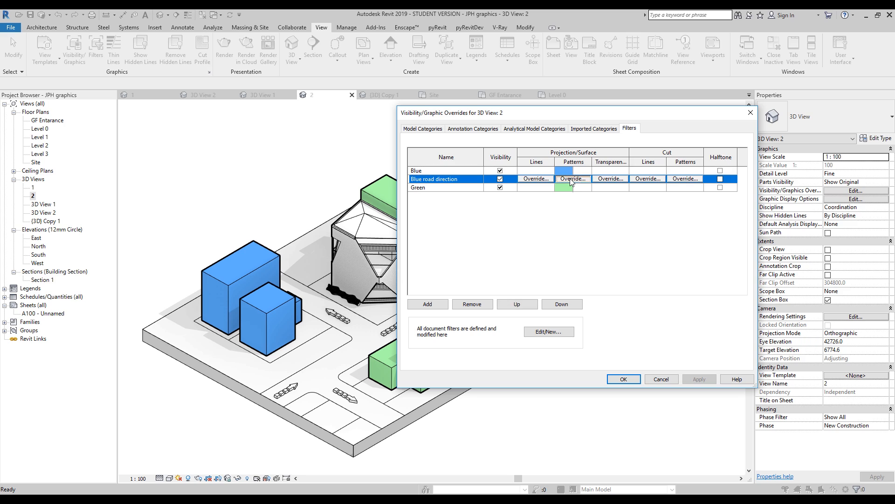
pyautogui.click(571, 179)
pyautogui.click(577, 223)
pyautogui.click(579, 237)
pyautogui.click(576, 233)
pyautogui.click(540, 183)
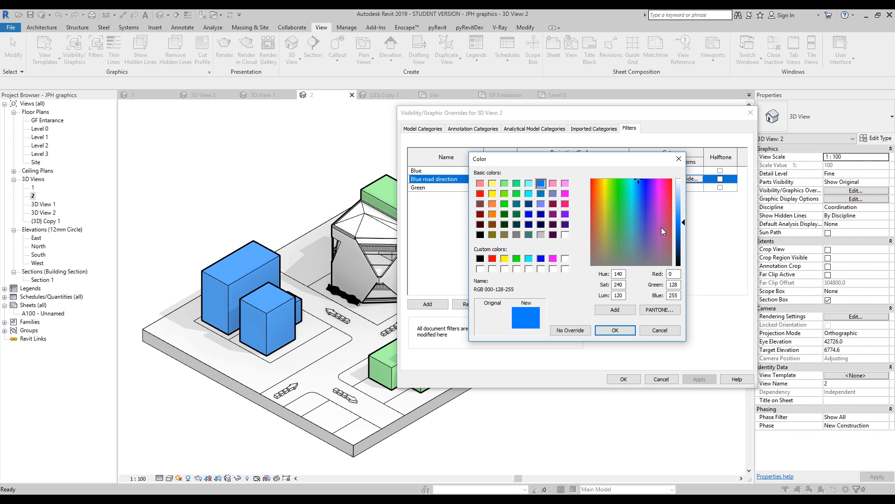
pyautogui.moveTo(682, 225)
pyautogui.mouseDown()
pyautogui.moveTo(685, 235)
pyautogui.moveTo(683, 224)
pyautogui.mouseUp()
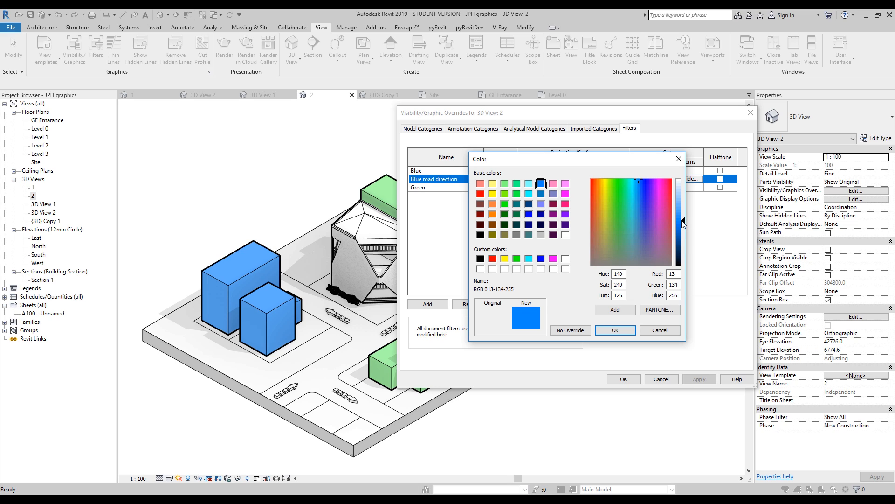
pyautogui.click(629, 330)
pyautogui.click(598, 304)
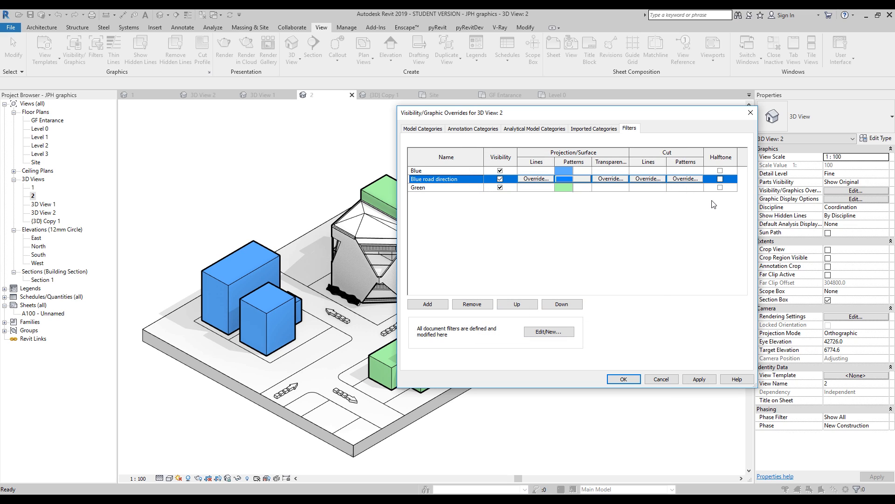
pyautogui.click(634, 381)
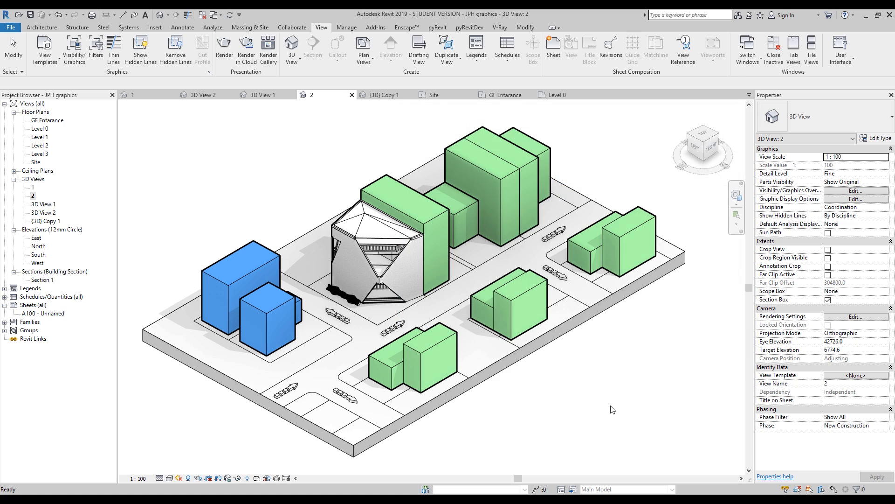
# - Set the Blue road direction filter's projection surface transparency to 30% in 3D view 2 and apply the overrides
pyautogui.press('v')
pyautogui.press('v')
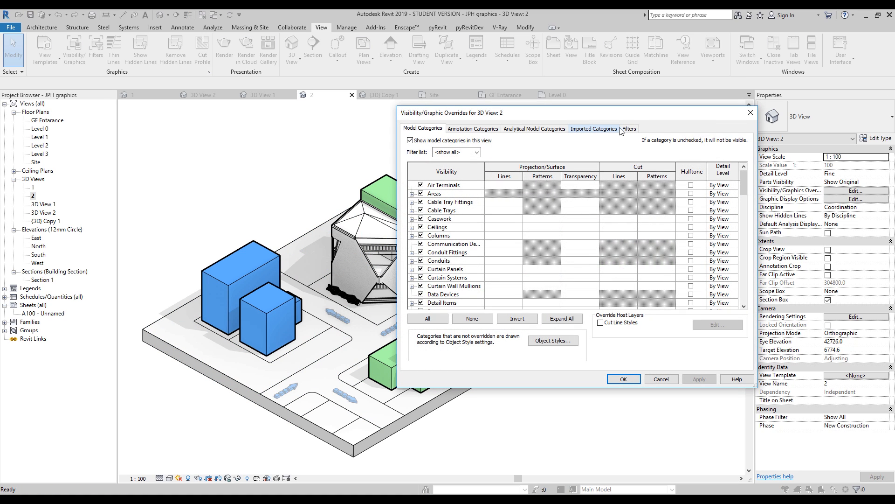
pyautogui.click(628, 129)
pyautogui.click(720, 179)
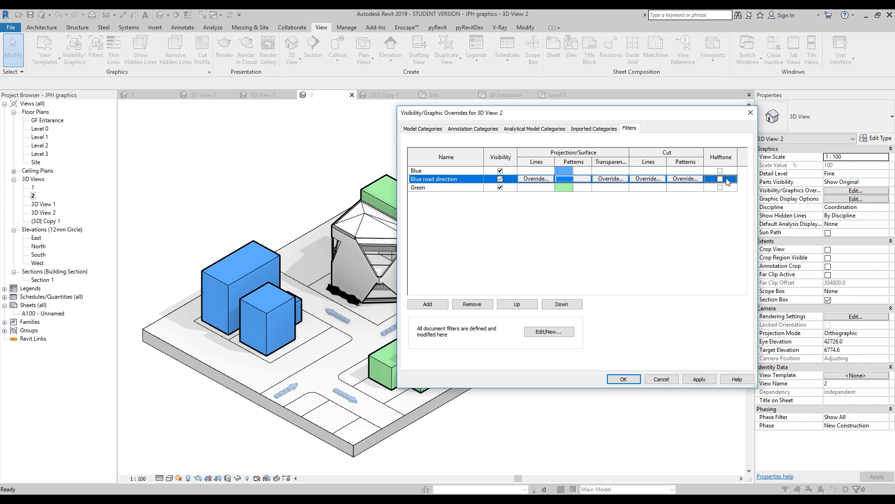
pyautogui.click(618, 179)
pyautogui.click(611, 179)
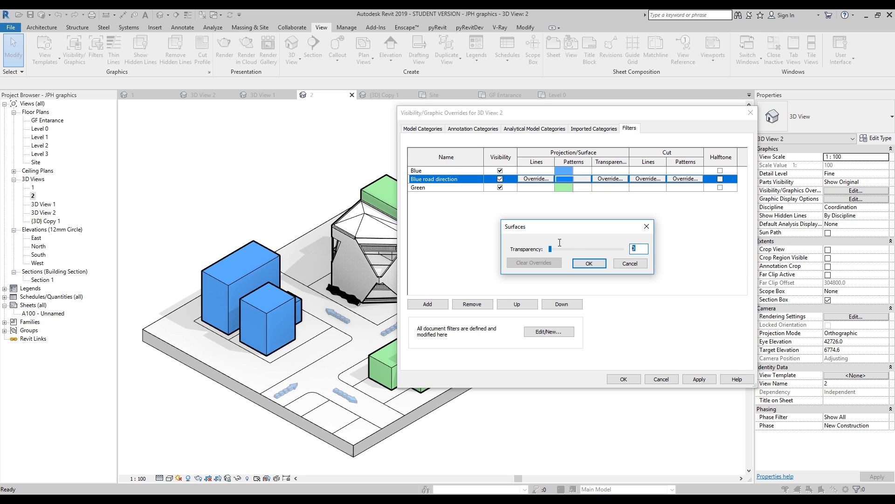
pyautogui.click(589, 263)
pyautogui.click(624, 379)
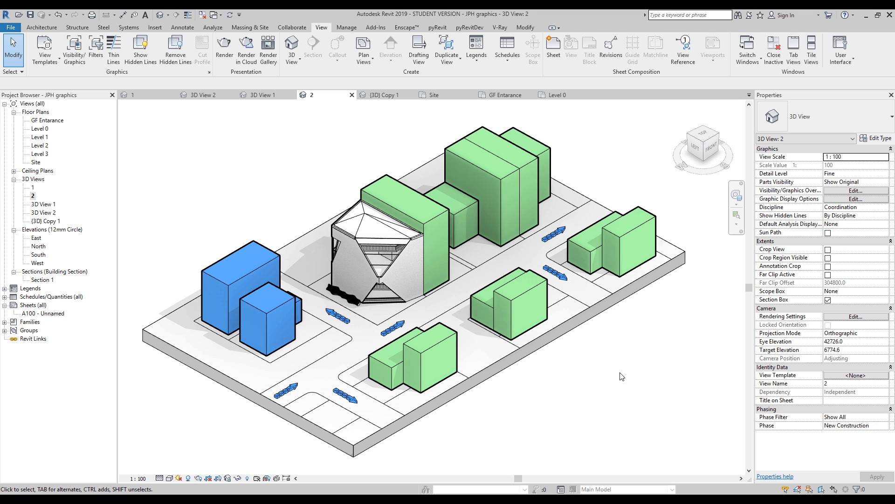
# - Check the RGB values of the Blue road direction filter's surface pattern colour in 3D view 2's graphic overrides
pyautogui.press('v')
pyautogui.press('g')
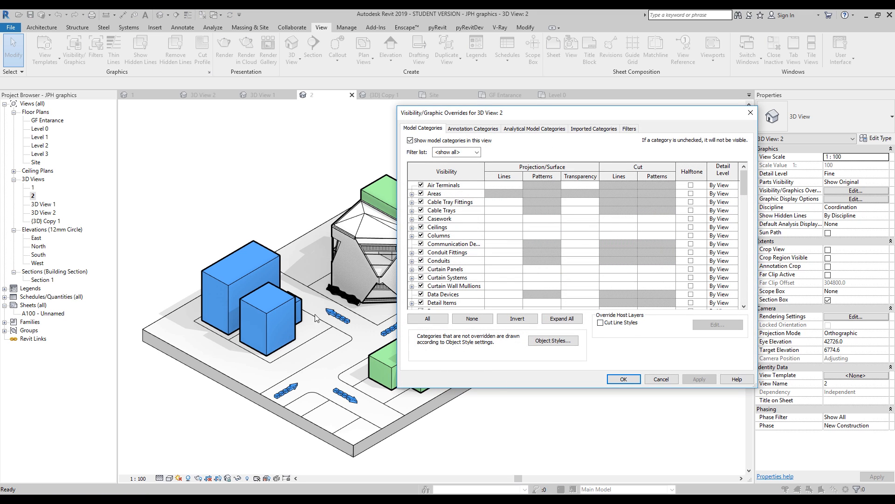
pyautogui.click(597, 129)
pyautogui.click(547, 129)
pyautogui.click(625, 129)
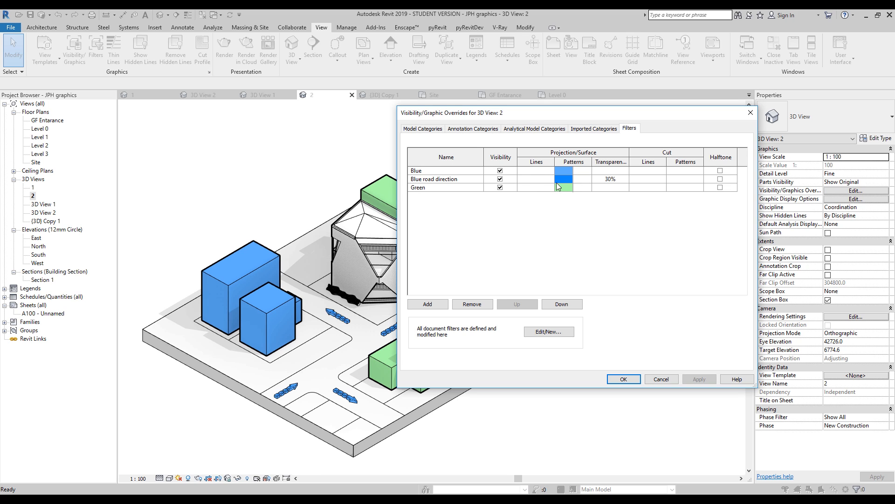
pyautogui.click(572, 181)
pyautogui.click(570, 180)
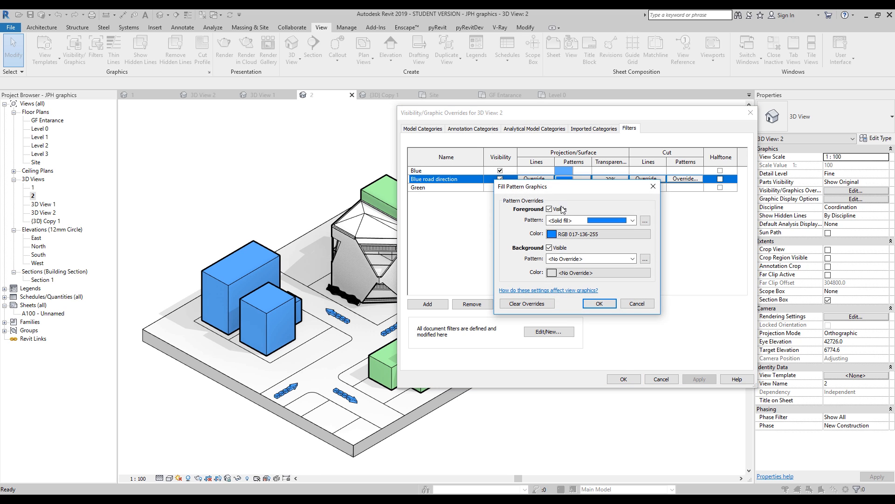
pyautogui.click(580, 236)
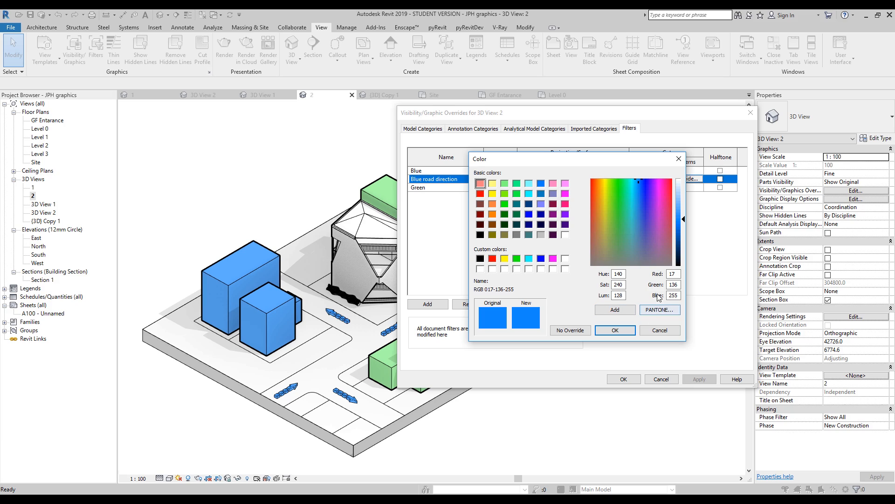
pyautogui.click(565, 259)
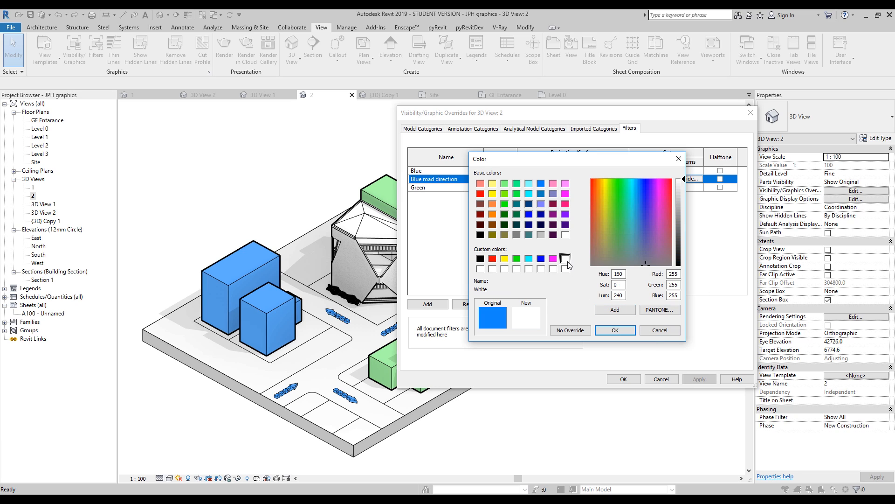
pyautogui.click(660, 310)
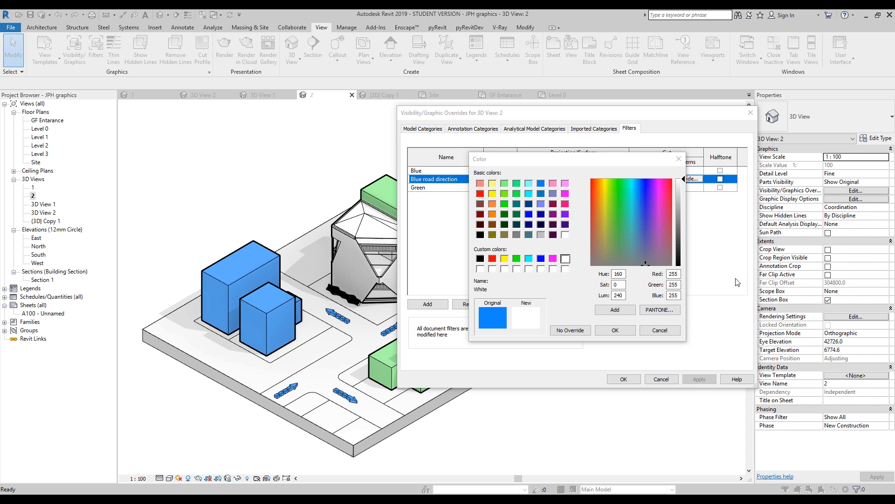
pyautogui.moveTo(680, 273); pyautogui.dragTo(667, 272)
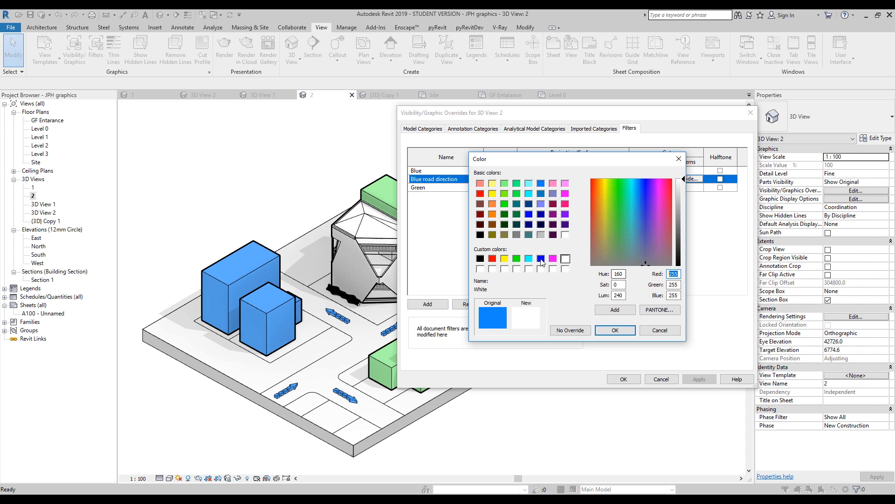
pyautogui.click(675, 330)
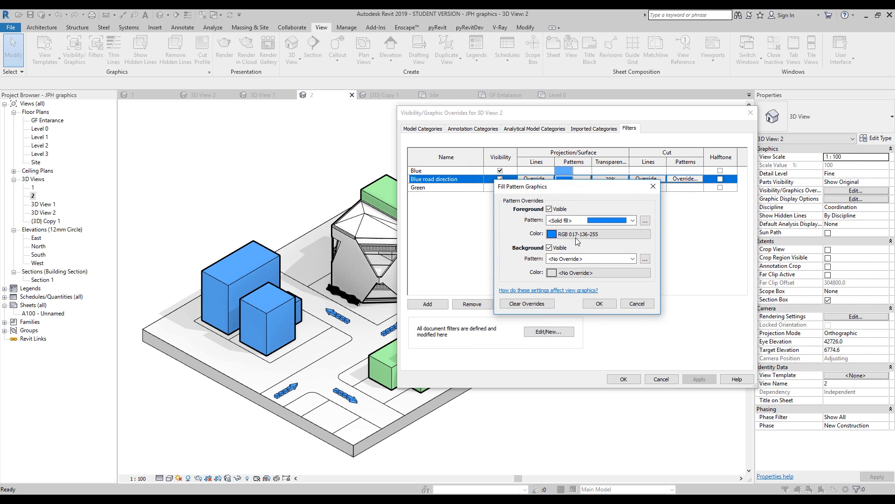
pyautogui.click(652, 188)
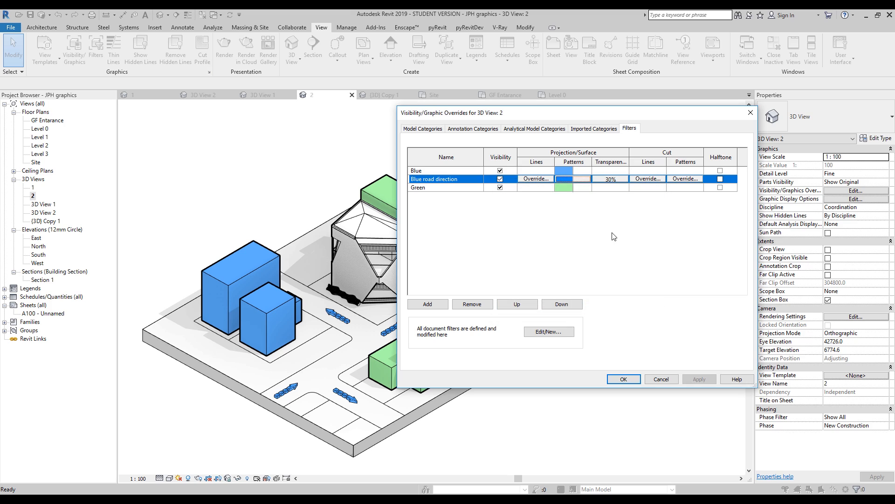
# - Override the Blue road direction filter's projection line colour with RGB 017-136-255
pyautogui.click(536, 179)
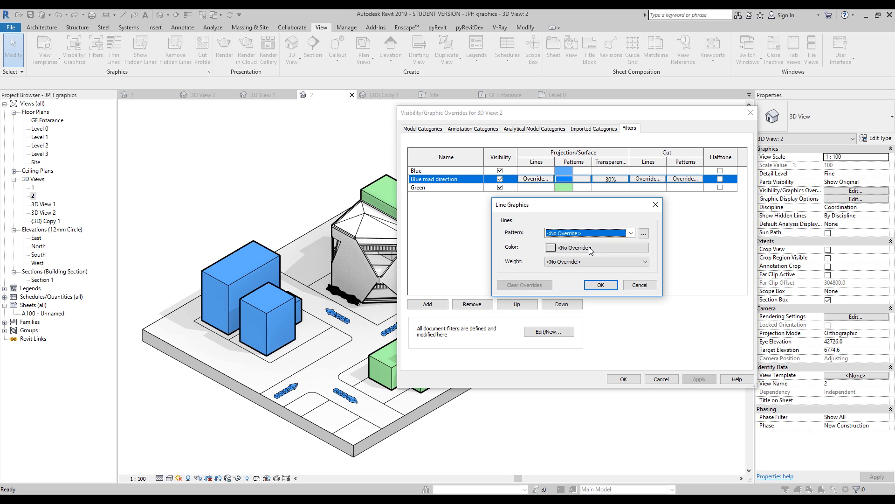
pyautogui.click(587, 249)
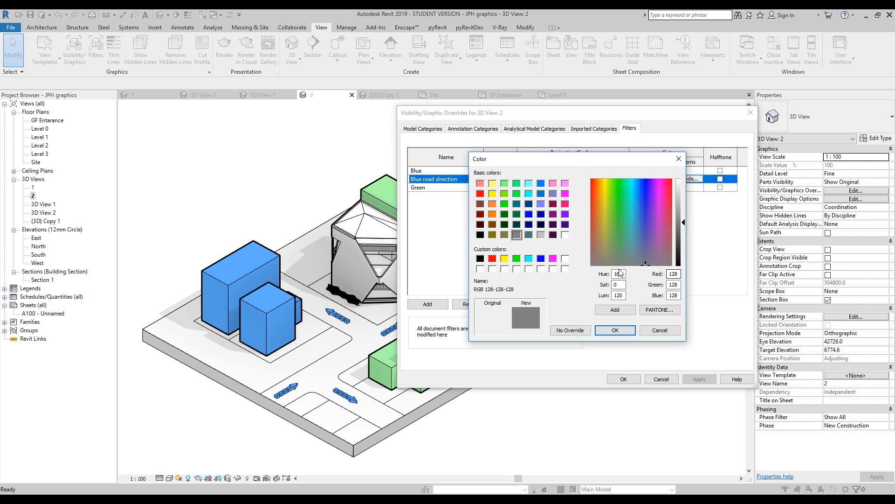
pyautogui.moveTo(680, 273); pyautogui.dragTo(598, 270)
pyautogui.write('017')
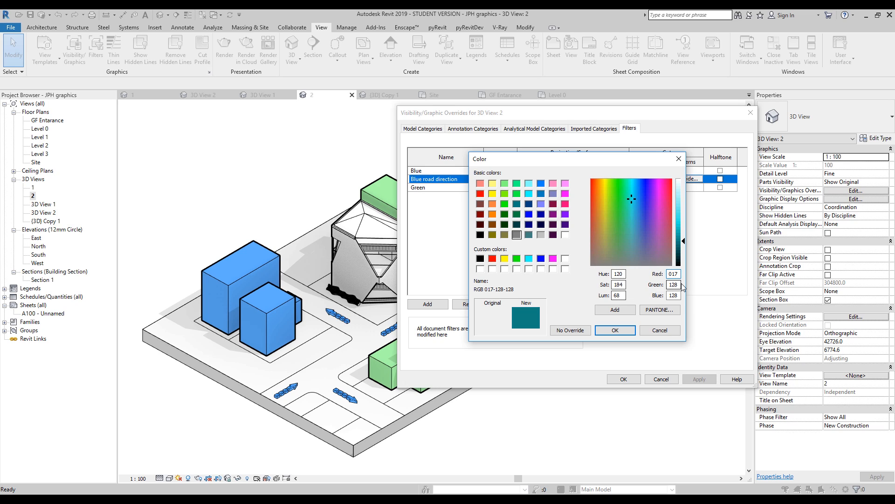
pyautogui.moveTo(679, 283); pyautogui.dragTo(642, 297)
pyautogui.write('136')
pyautogui.write('255')
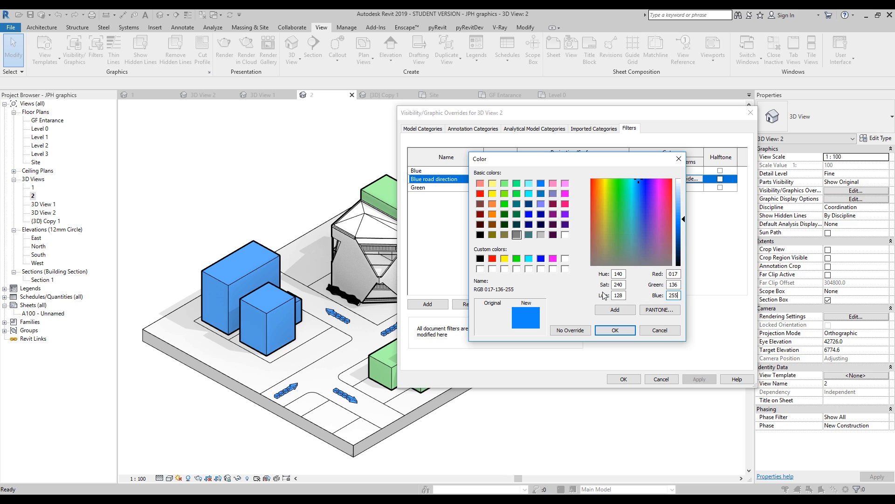
pyautogui.click(615, 330)
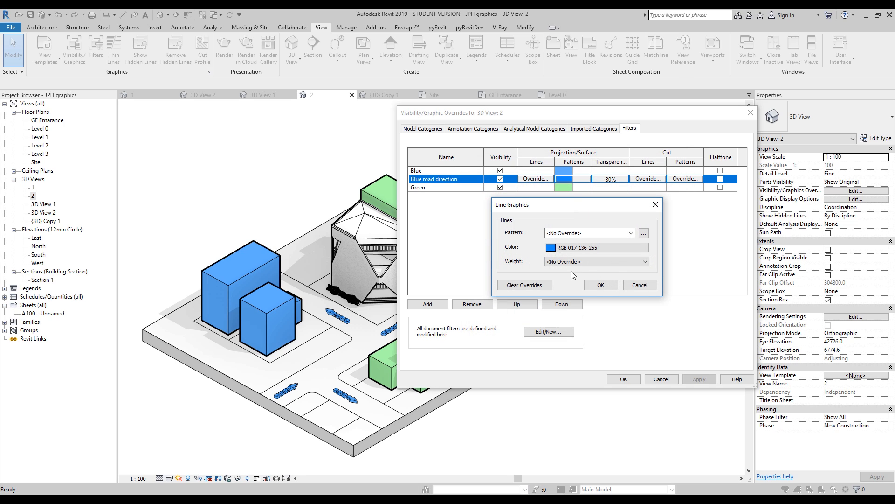
# - Set the Blue road direction filter's projection line pattern to Solid and apply the view's graphic overrides
pyautogui.click(581, 232)
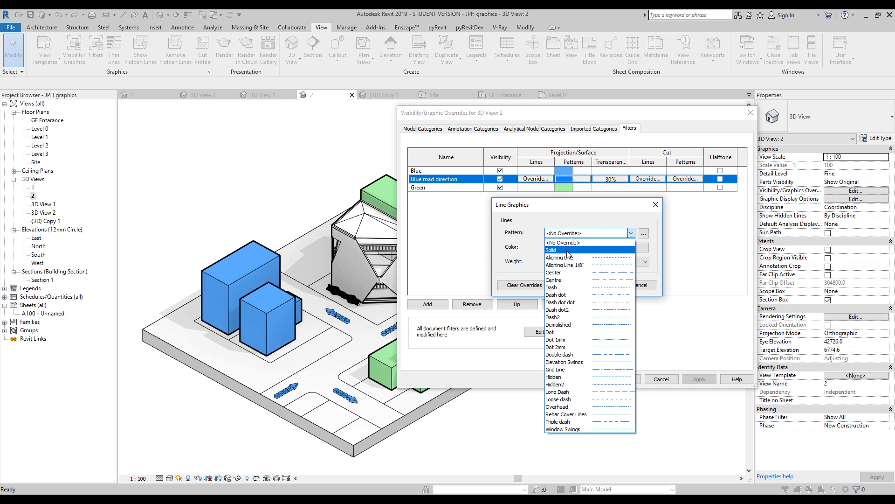
pyautogui.click(571, 251)
pyautogui.click(602, 285)
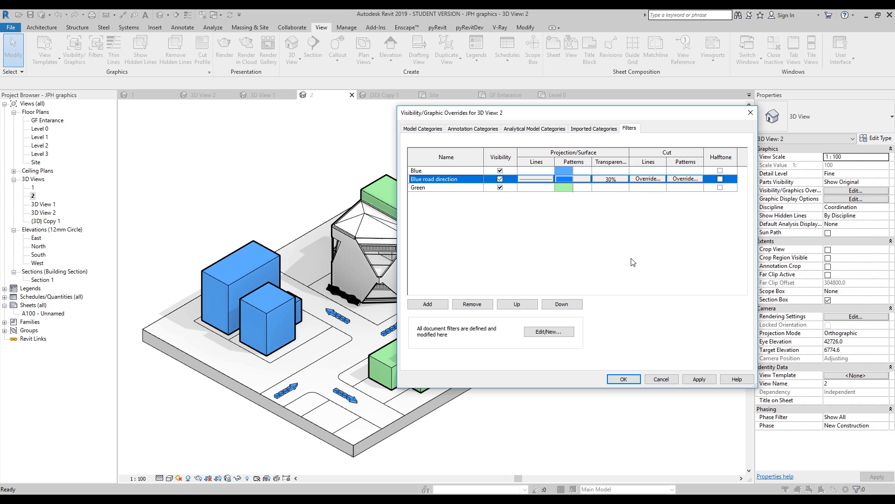
pyautogui.click(623, 379)
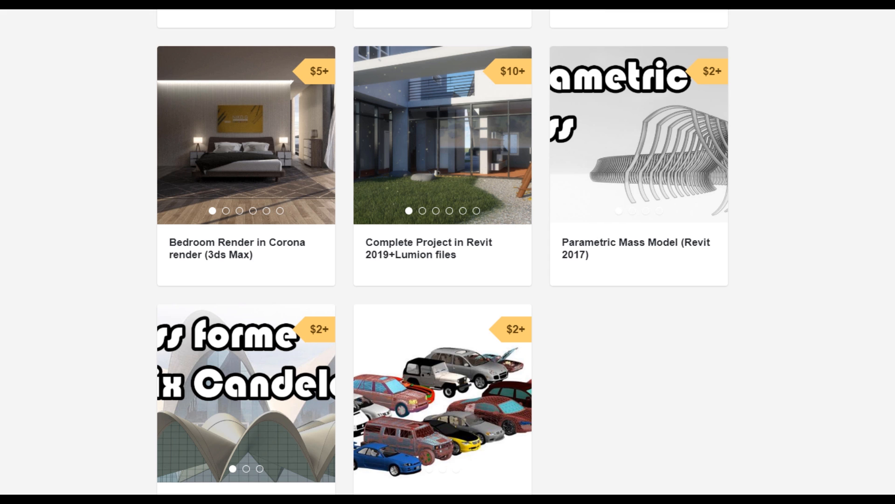
# - Look through the product listings on the model creator's online store page in the web browser
pyautogui.scroll(12, 442, 252)
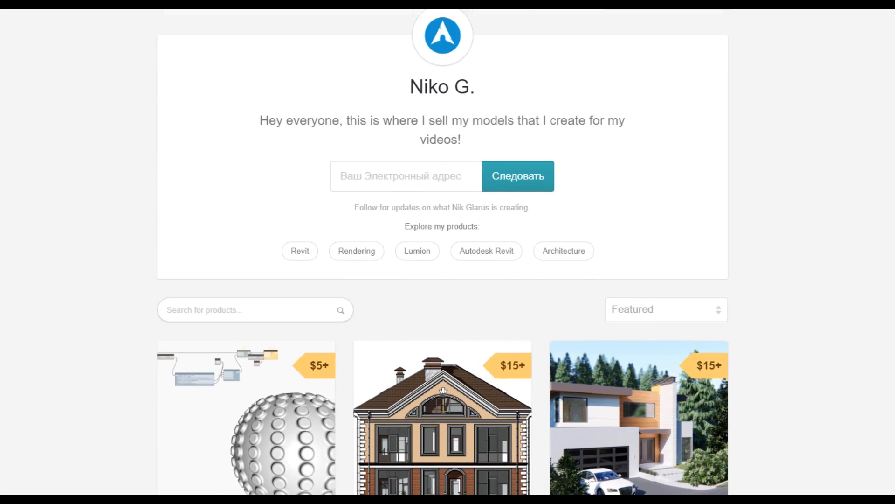
pyautogui.scroll(-2, 478, 485)
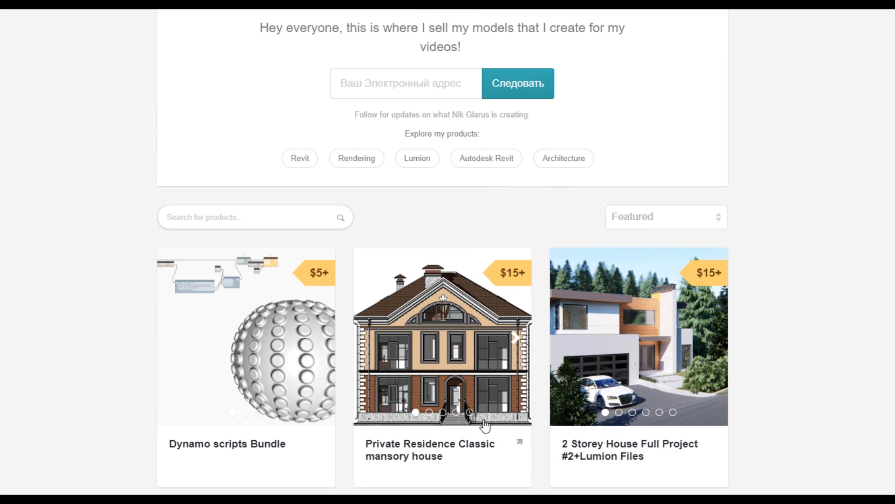
pyautogui.scroll(-3, 445, 357)
pyautogui.scroll(-3, 446, 357)
pyautogui.scroll(3, 458, 347)
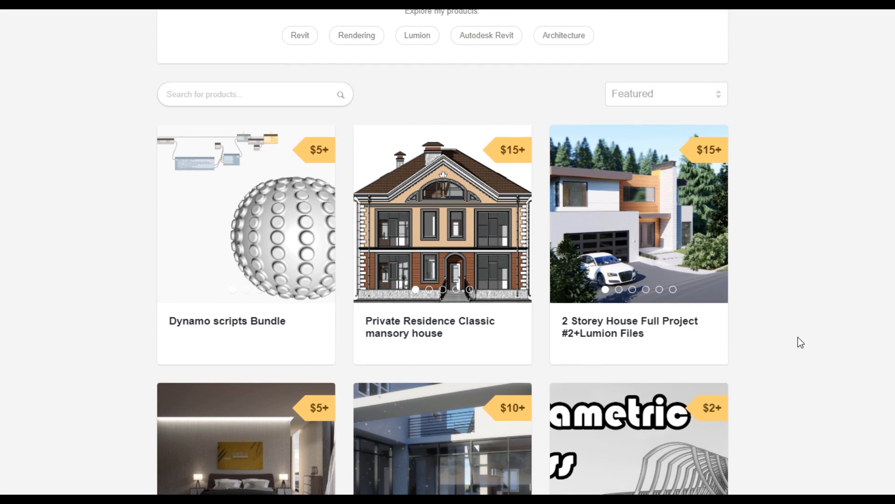
pyautogui.scroll(6, 797, 337)
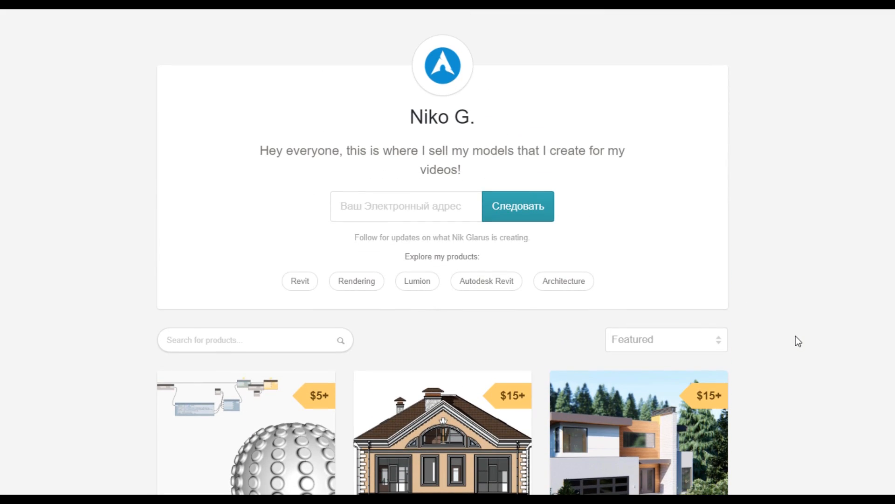
pyautogui.scroll(-6, 794, 344)
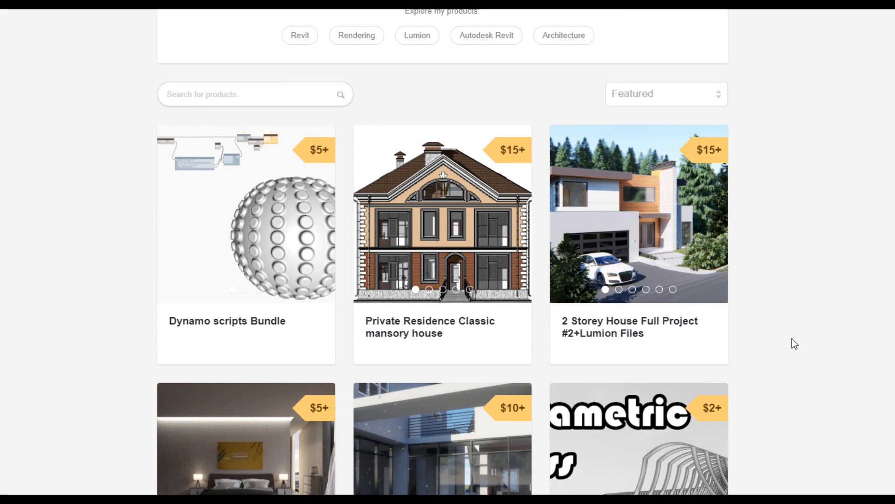
pyautogui.scroll(-3, 793, 343)
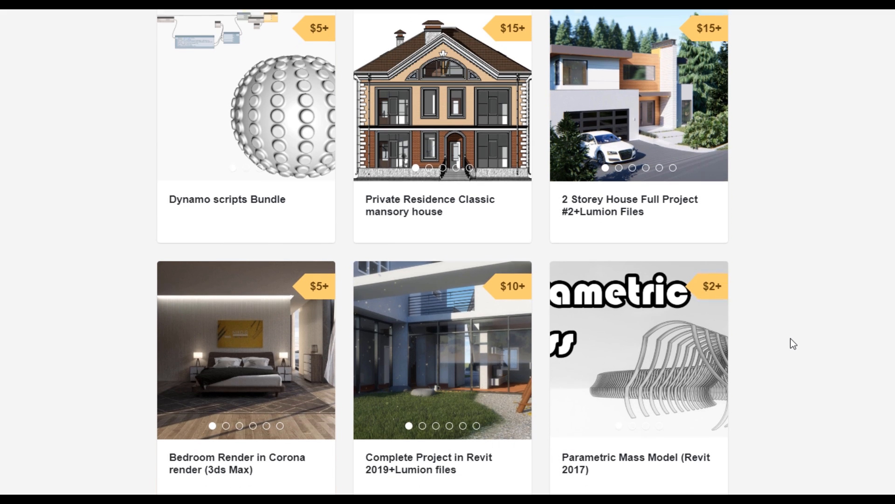